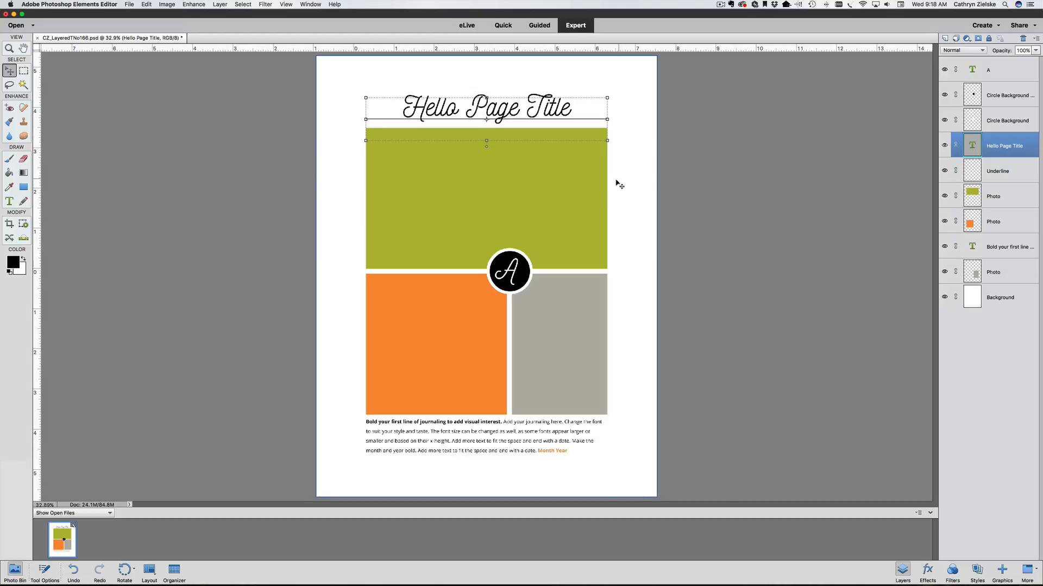
Step: Select the layer of the large green photo placeholder beneath the page title
click(574, 193)
click(440, 327)
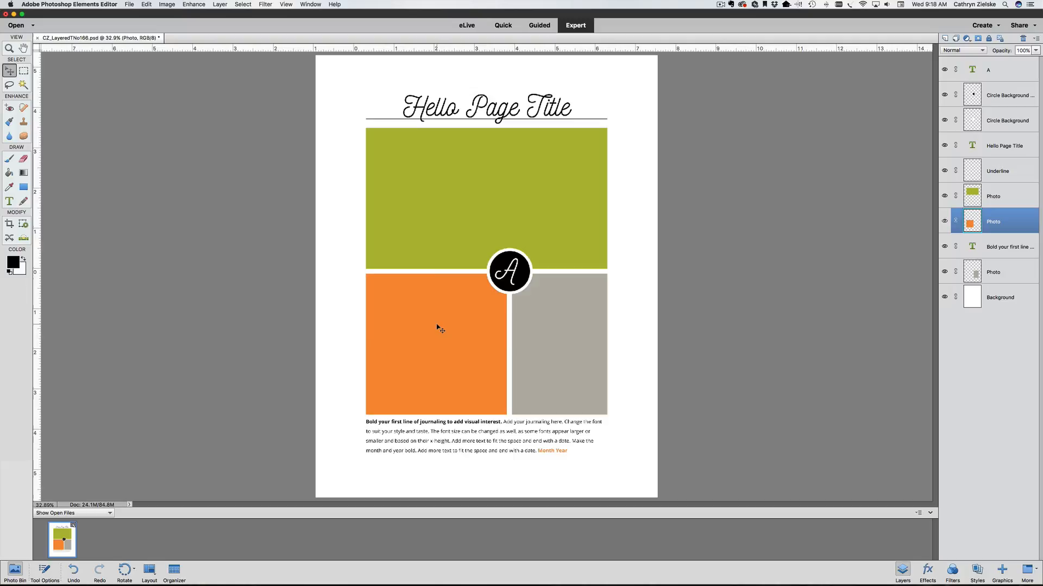
click(566, 327)
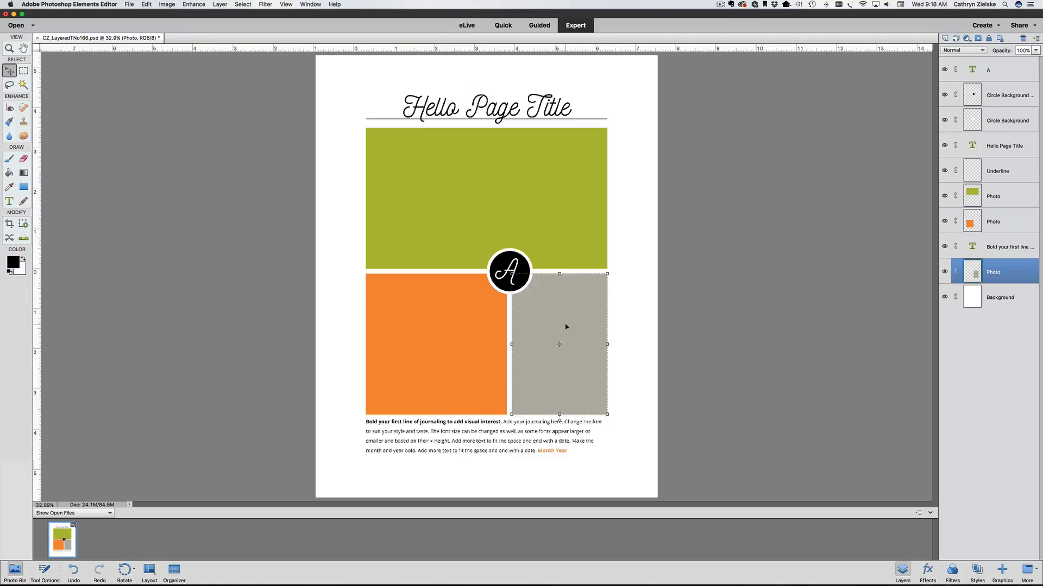
click(454, 180)
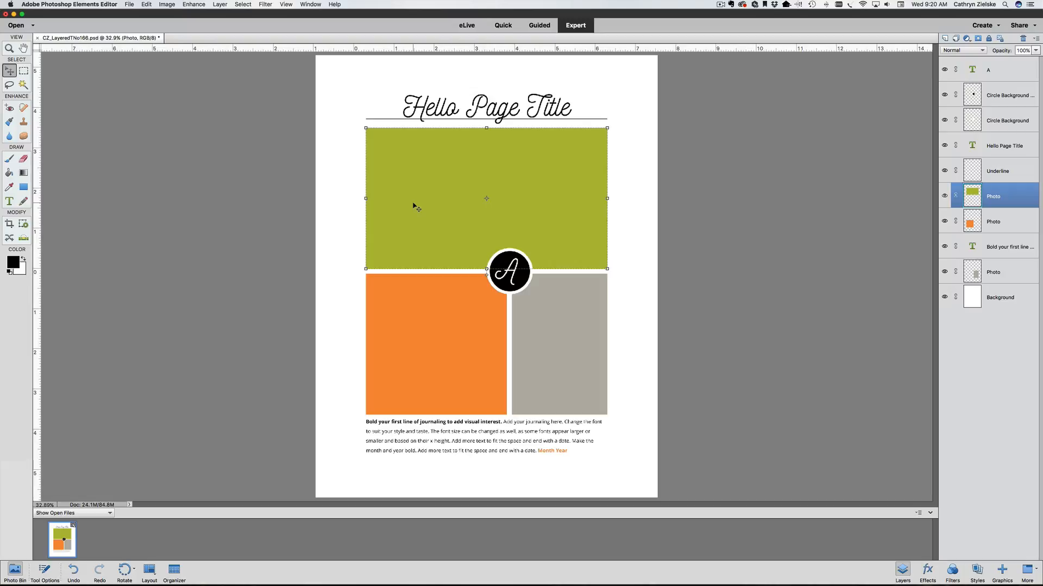
Step: Preview the three JPEG photos in the Page Sample folder and open IMG_4142.jpg
key(super+o)
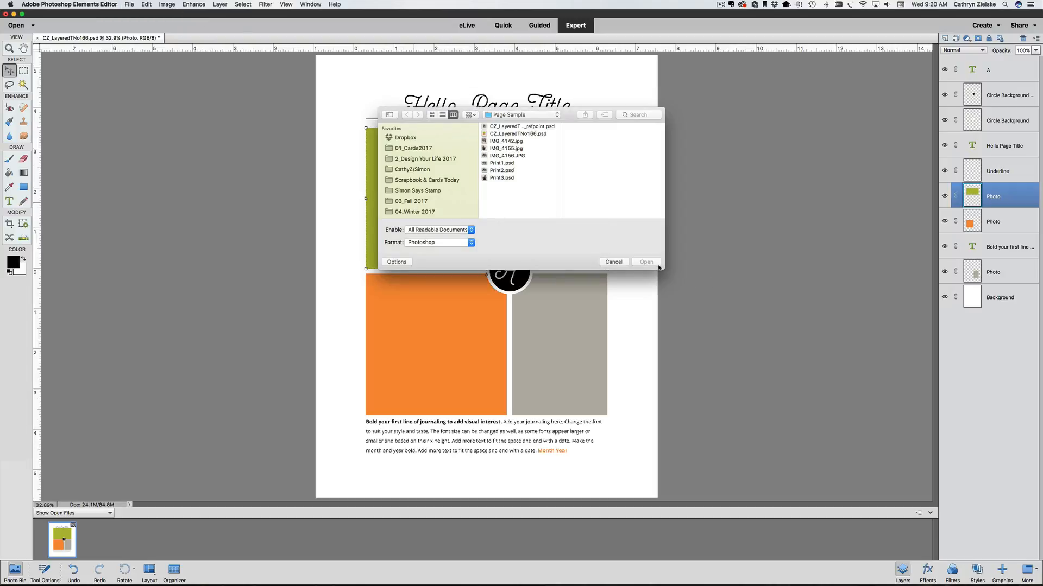
drag(663, 268, 719, 415)
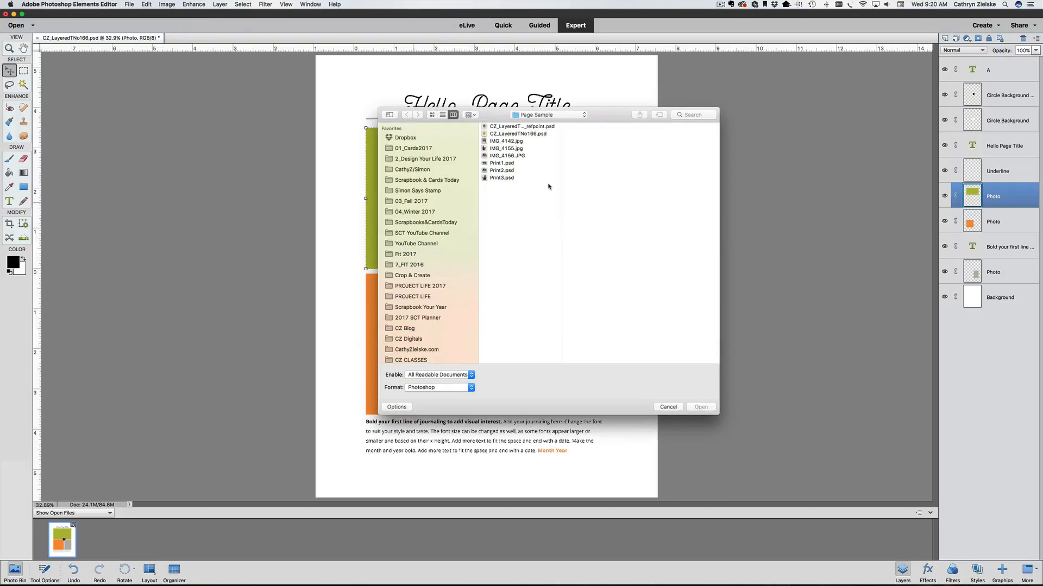
click(515, 143)
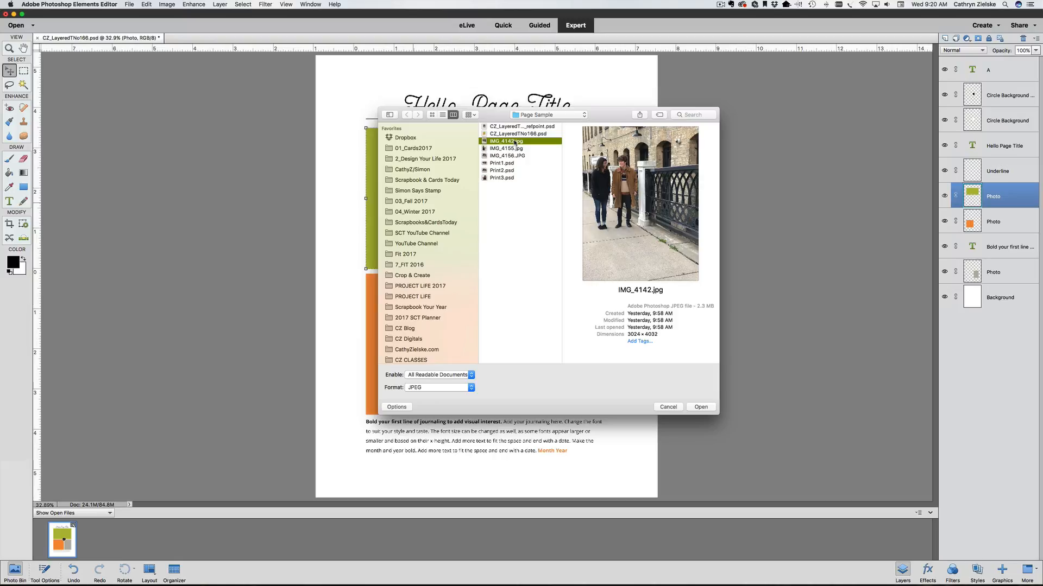
drag(495, 122, 360, 49)
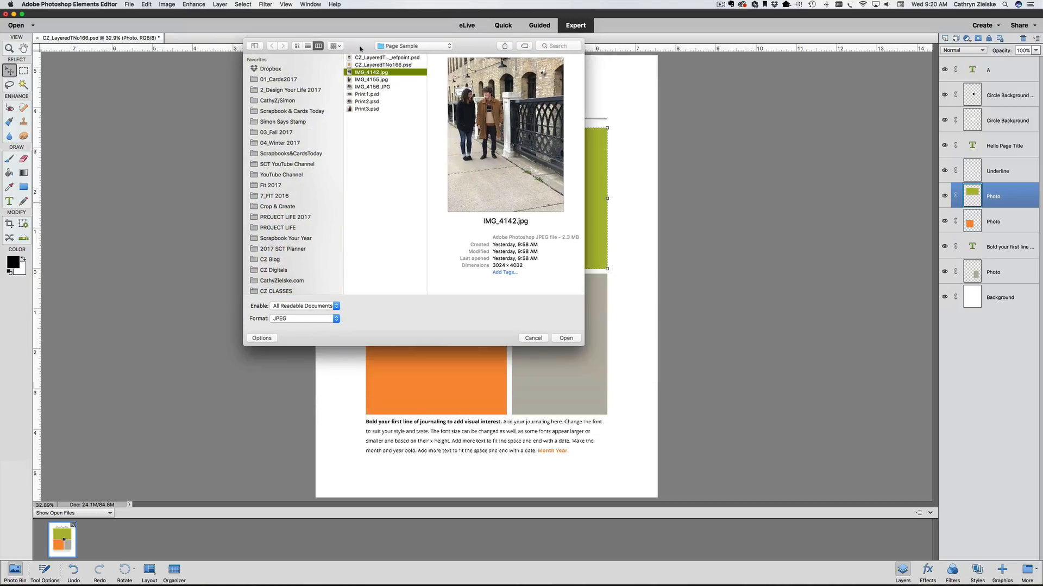
drag(586, 344, 907, 508)
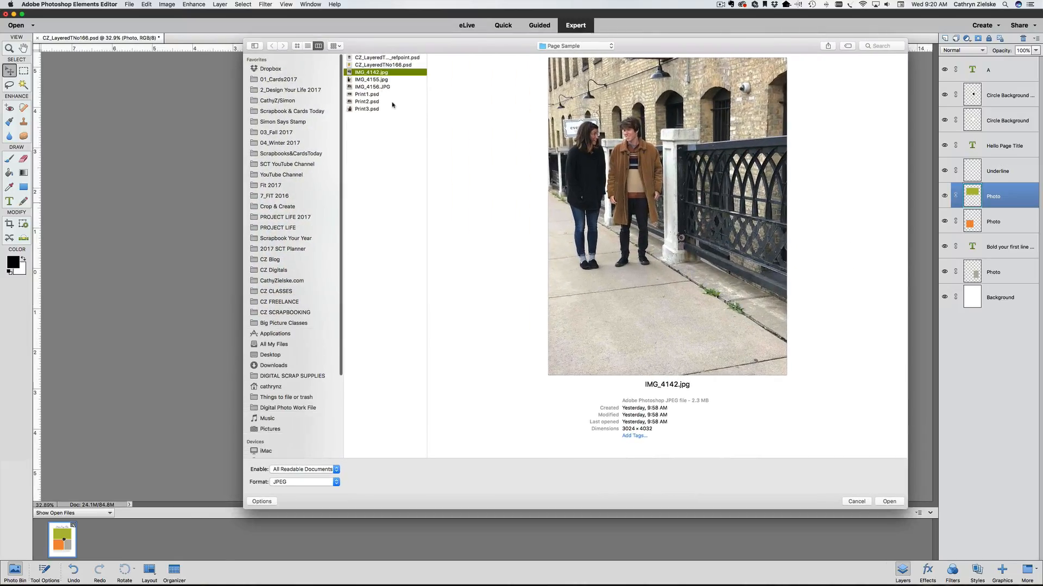
click(373, 80)
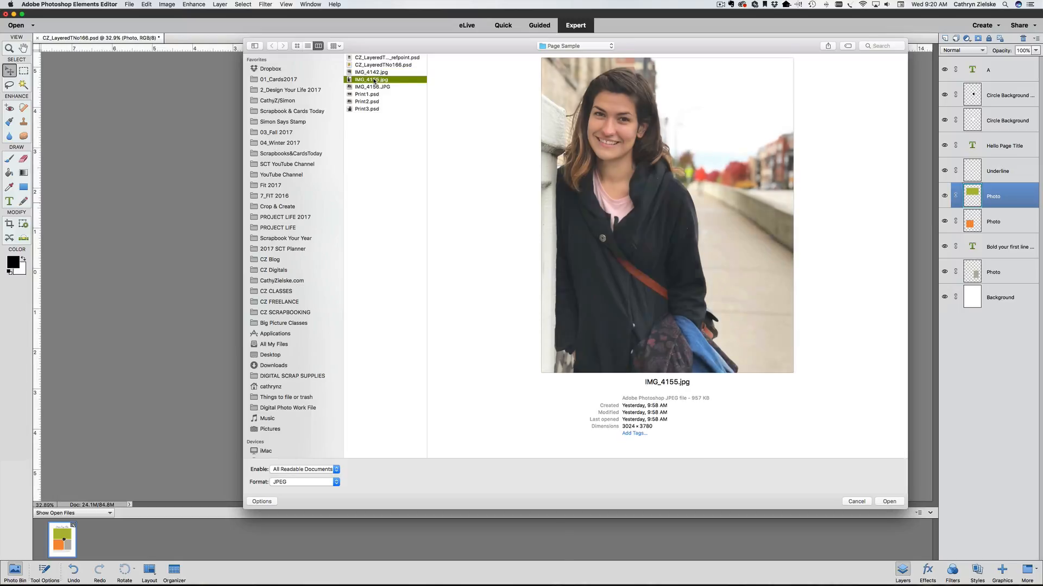
key(Down)
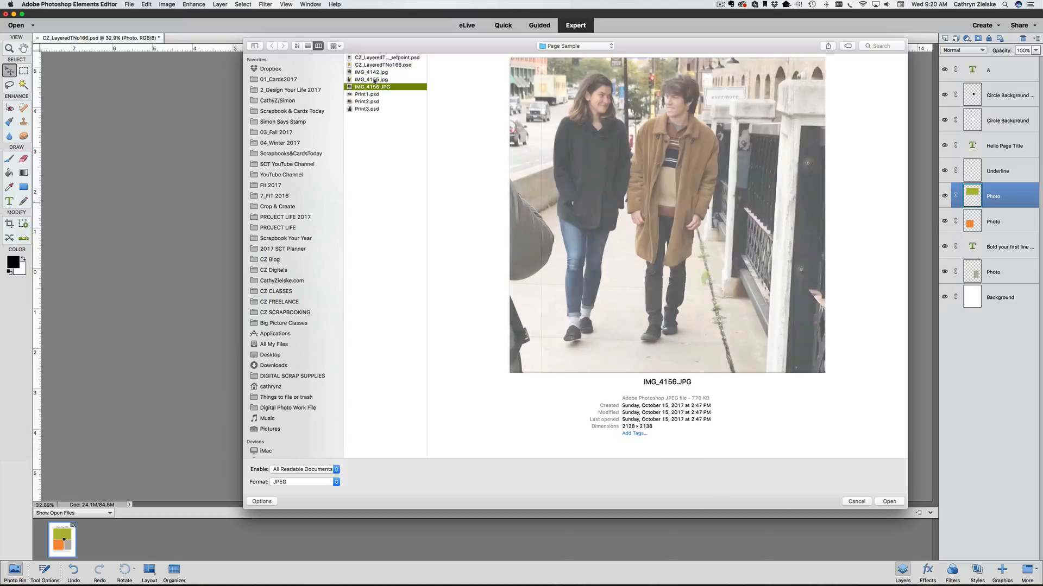
click(373, 72)
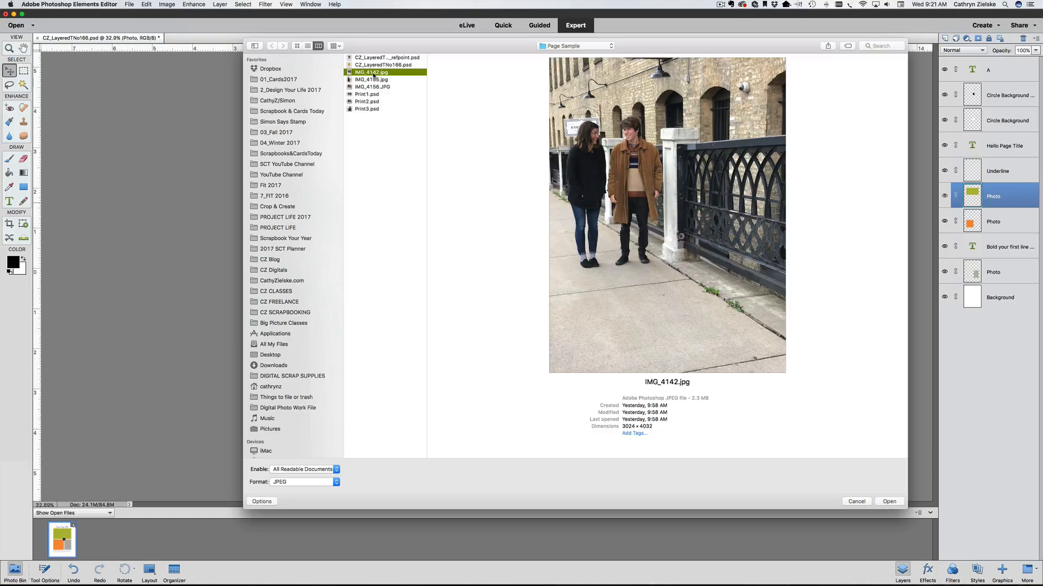
click(890, 501)
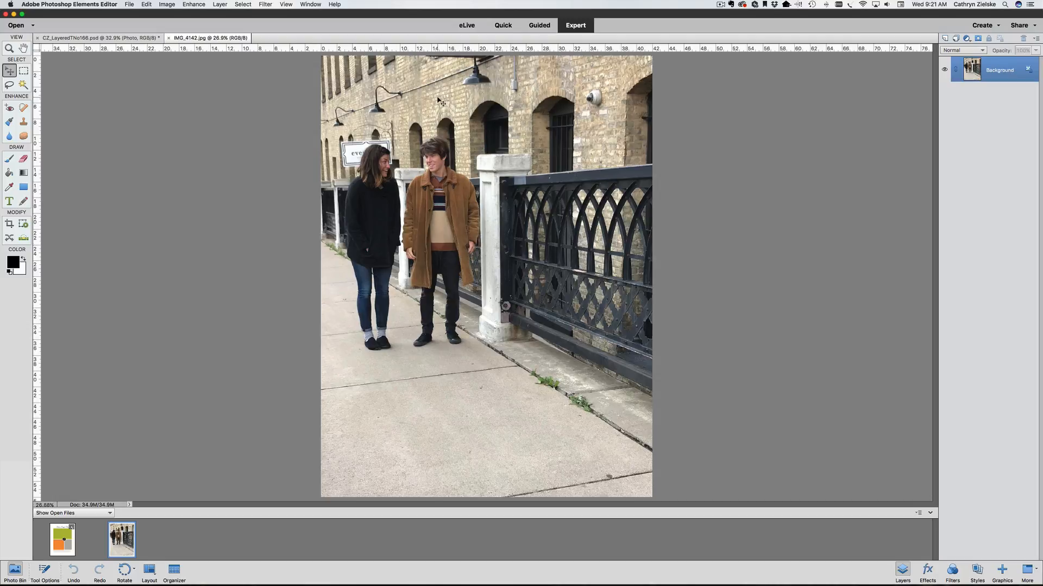
Step: Copy the entire photo, close its file and paste it into the template above the green placeholder layer
key(super+a)
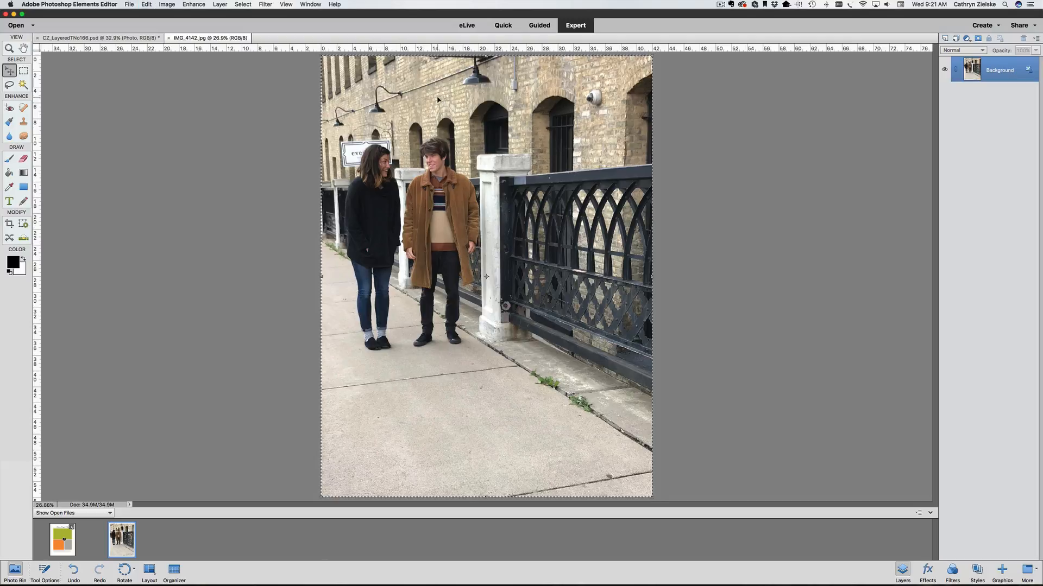
key(super+w)
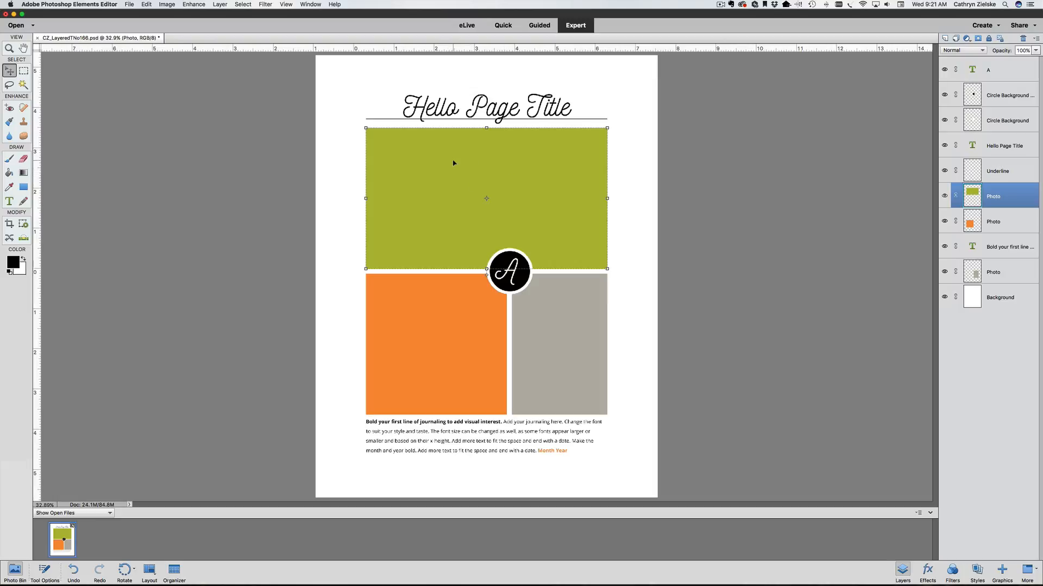
key(super+v)
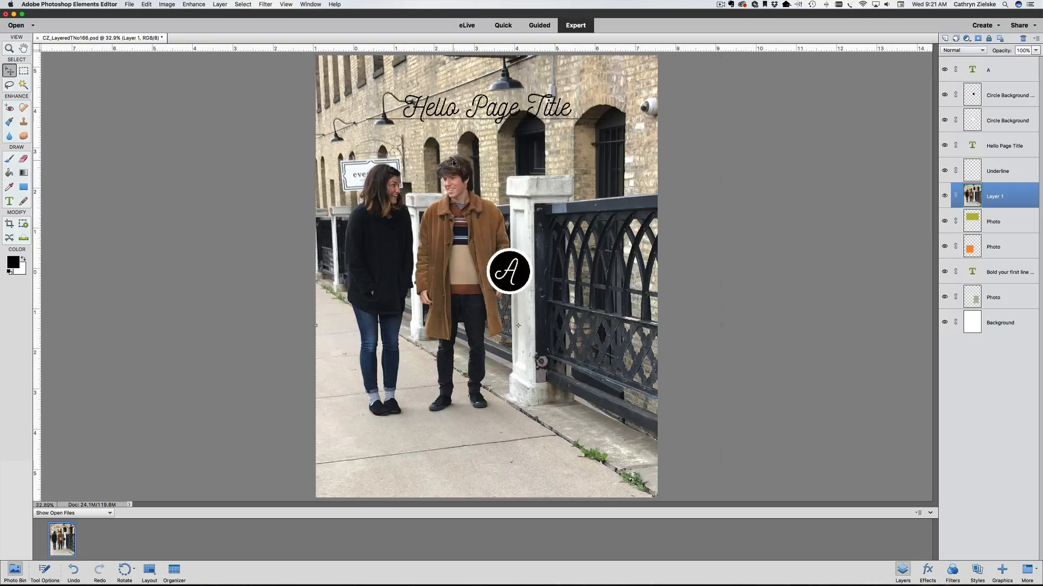
Step: Clip the pasted photo layer to the green photo placeholder with a clipping mask
key(super+minus)
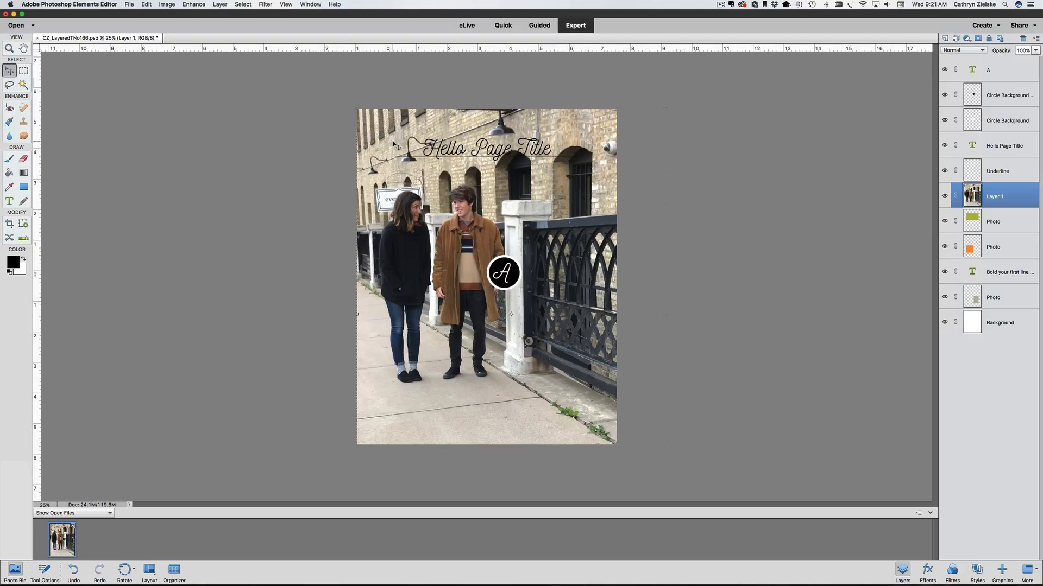
key(super+g)
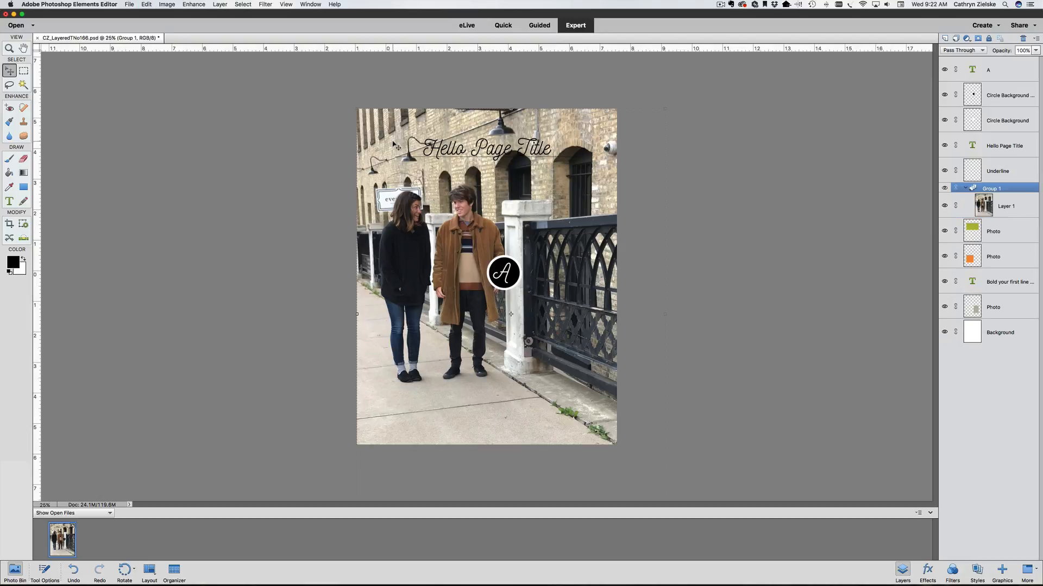
key(super+z)
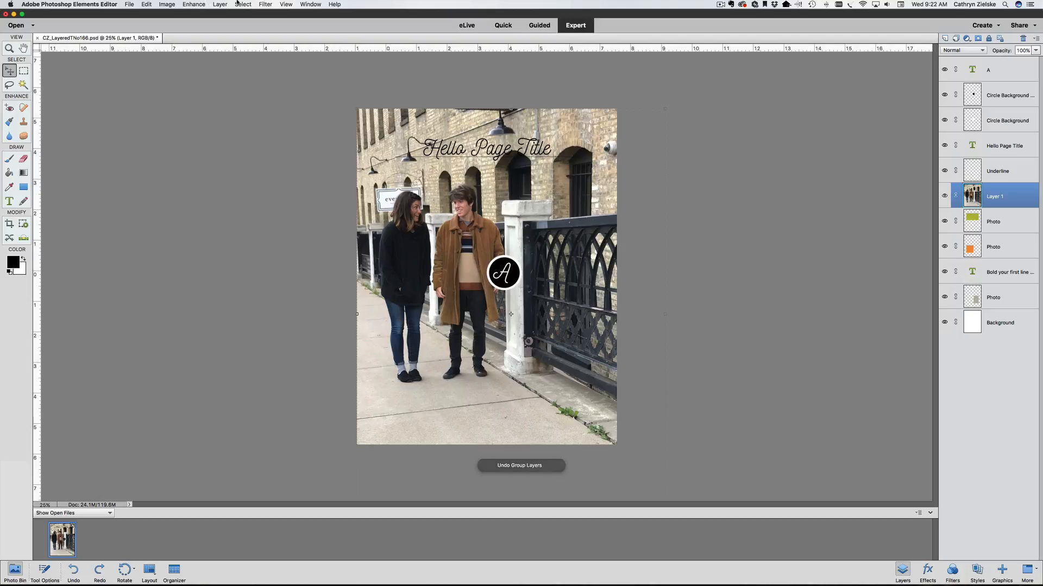
click(220, 4)
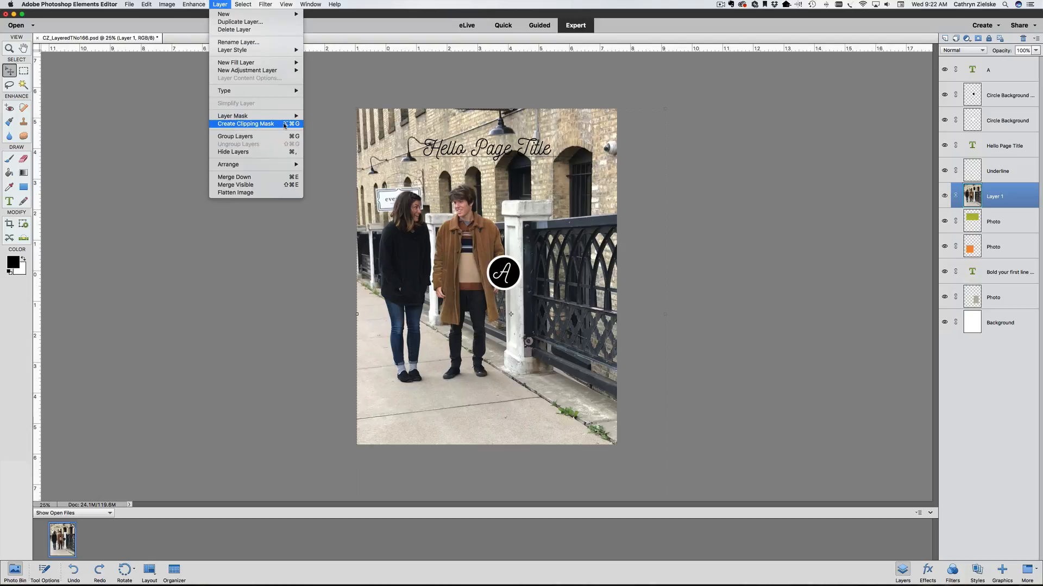
click(396, 154)
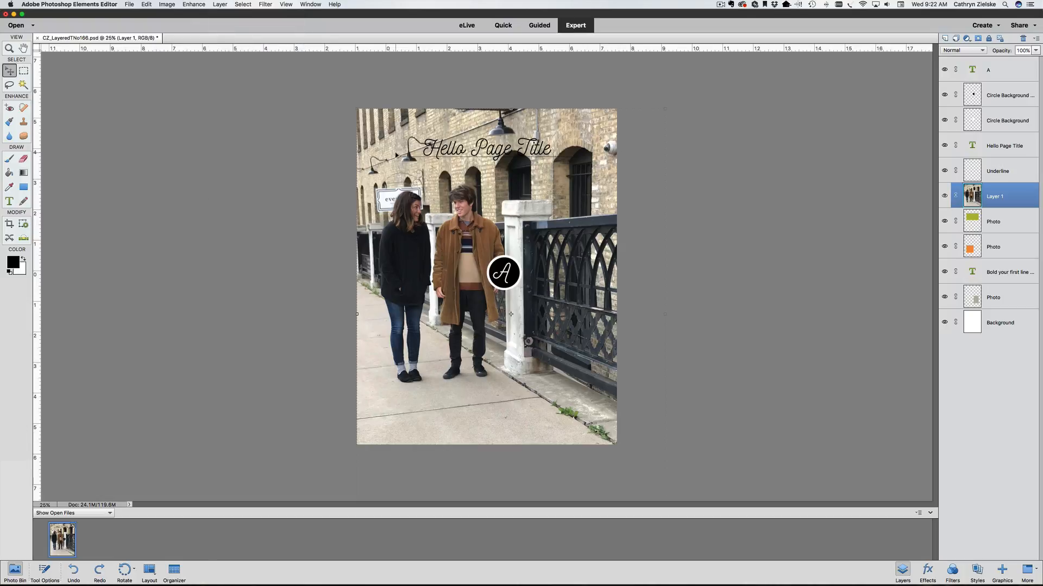
key(super+g)
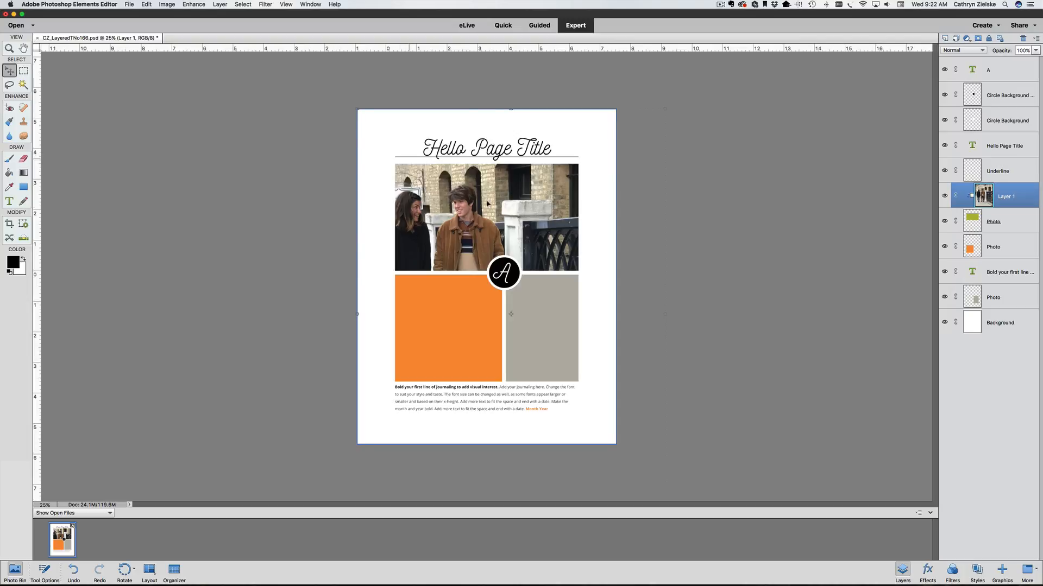
Step: Scale the clipped photo proportionally to about 62% and position it so the couple shows within the large placeholder
key(super+a)
key(super+minus)
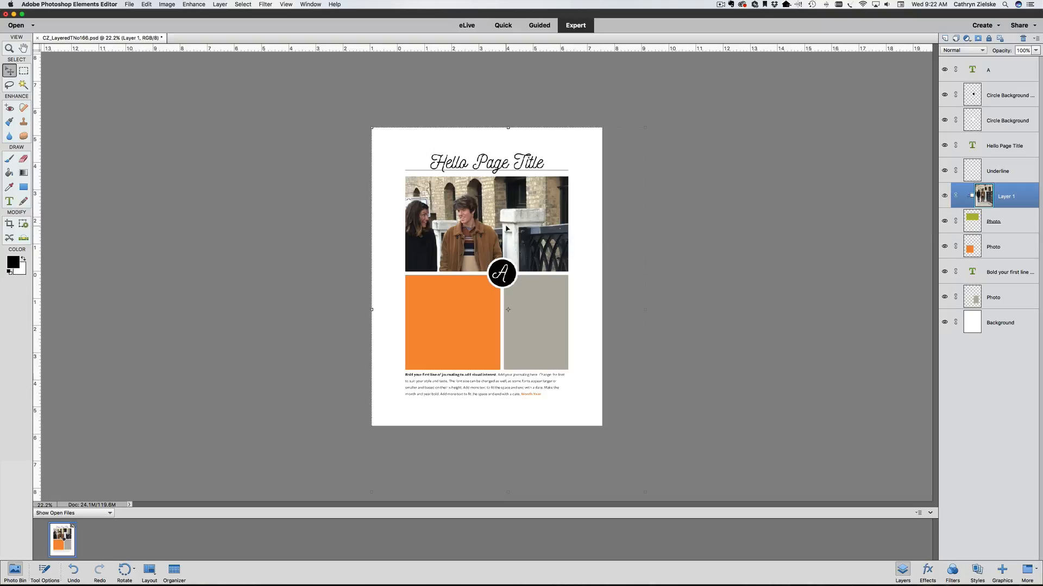
key(super+minus)
key(super+minus)
key(super+equal)
key(super+equal)
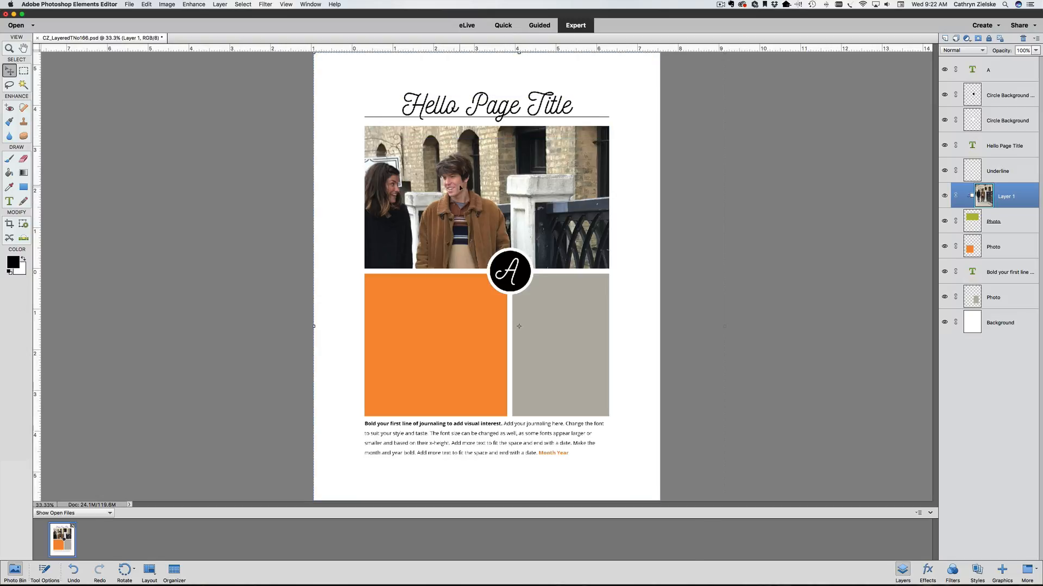
drag(460, 188, 470, 175)
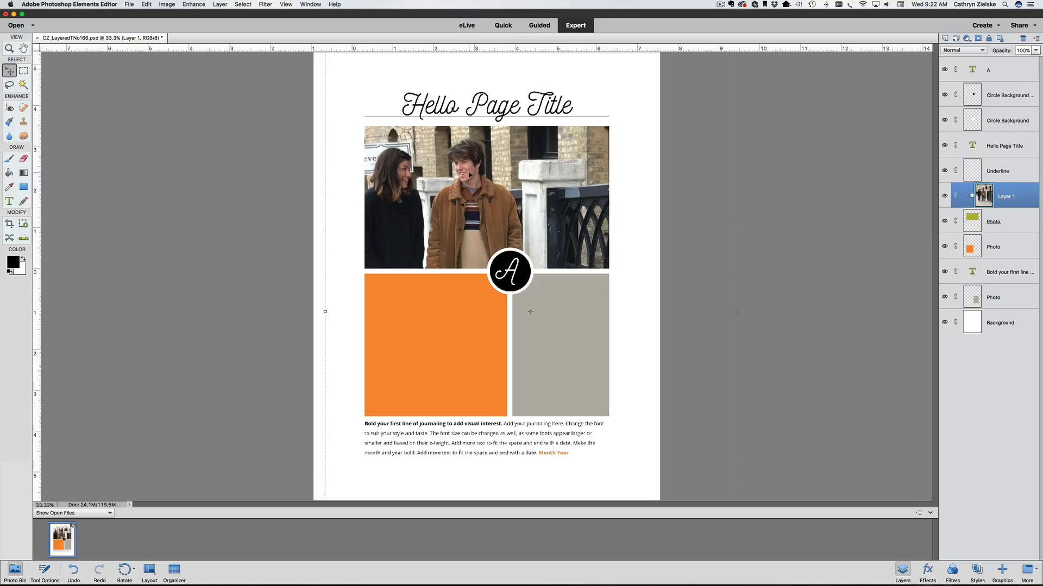
key(super+minus)
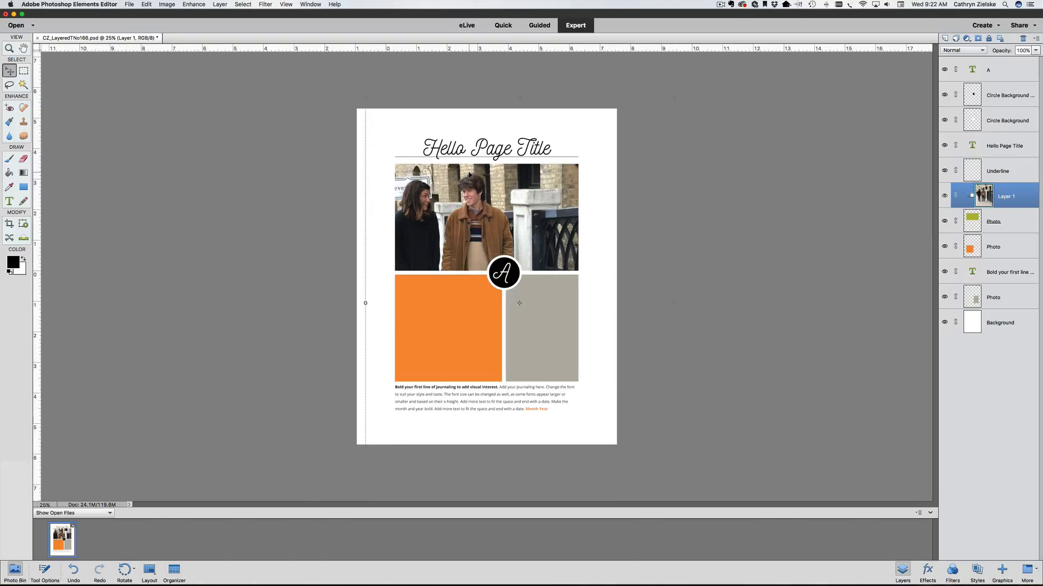
drag(365, 98, 393, 134)
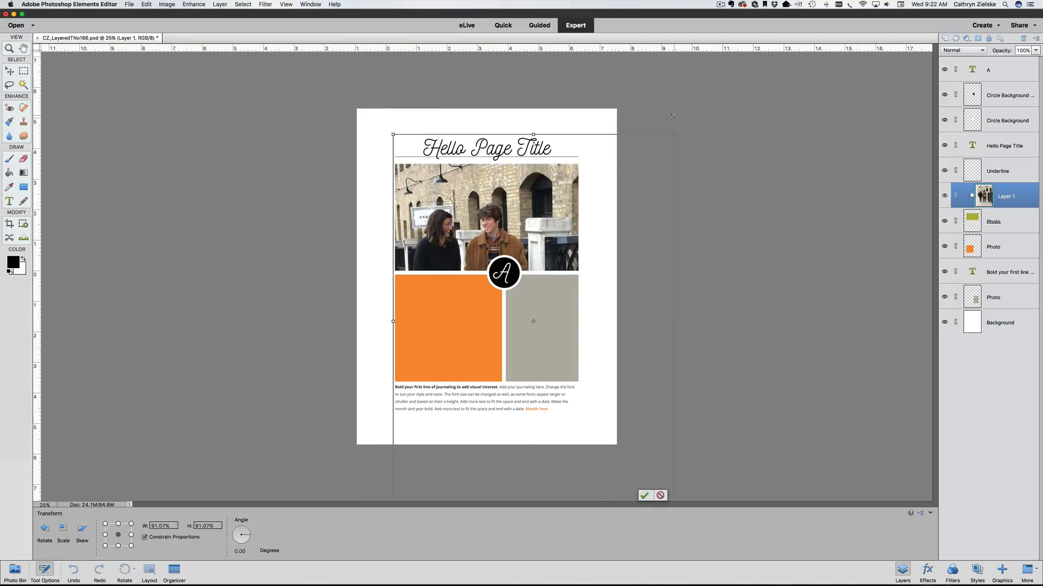
drag(675, 139, 557, 148)
drag(559, 188, 562, 184)
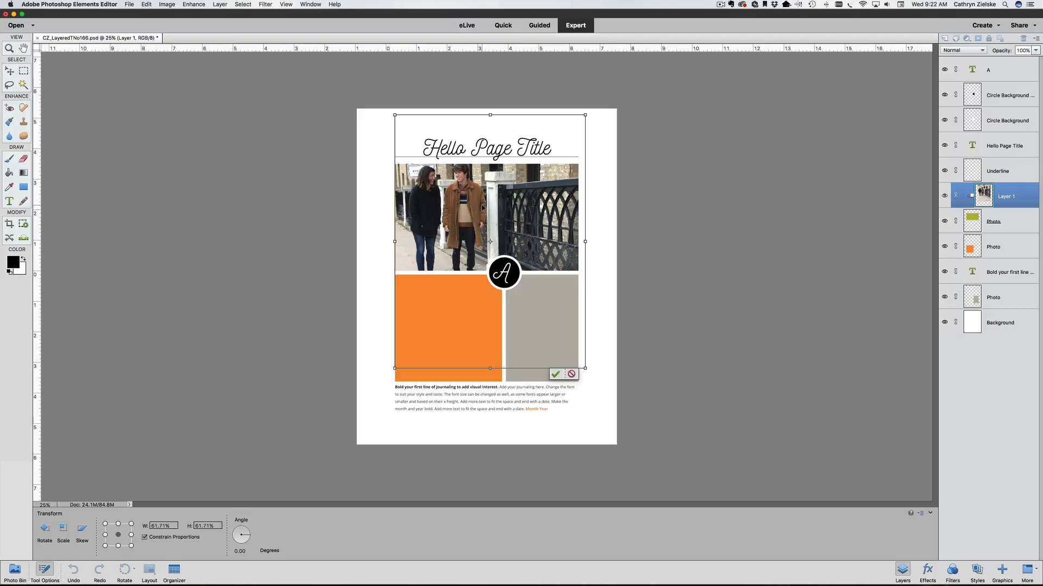
key(Return)
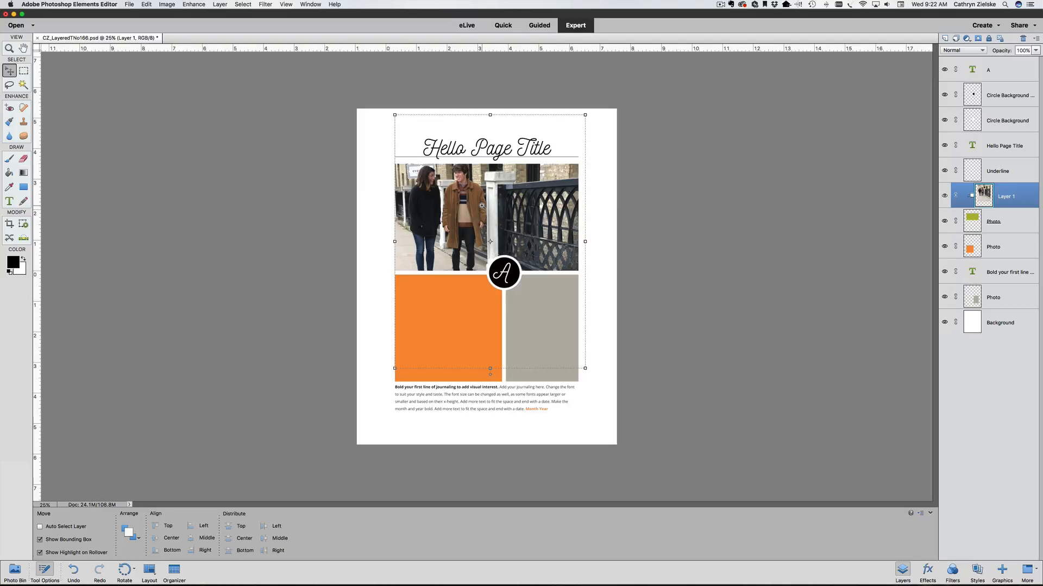
Step: Scale the clipped photo to about 97% to match the placeholder's width and shift it slightly upward
drag(371, 116, 633, 300)
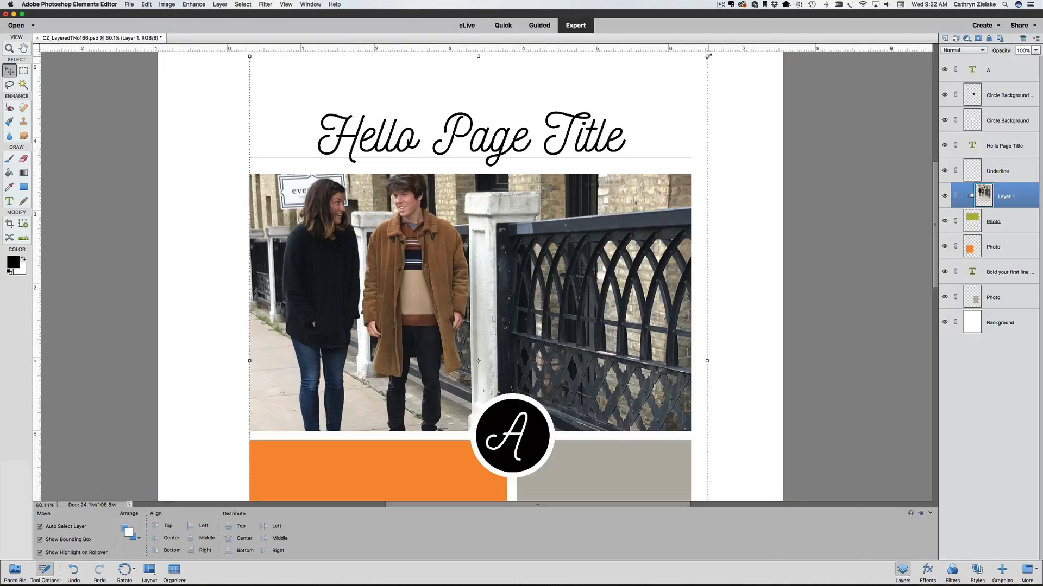
drag(707, 55, 691, 76)
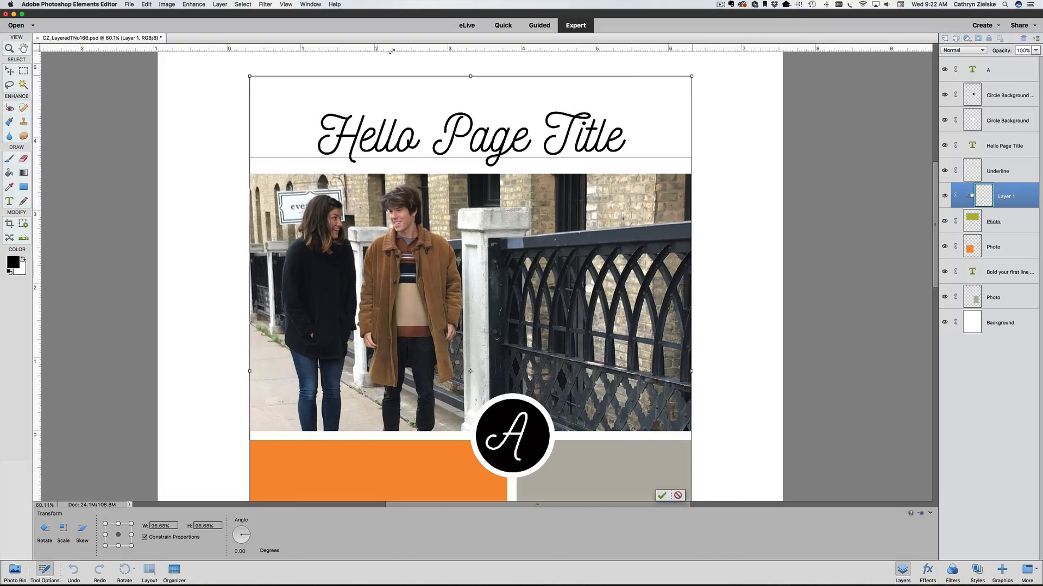
drag(362, 243, 363, 237)
key(Return)
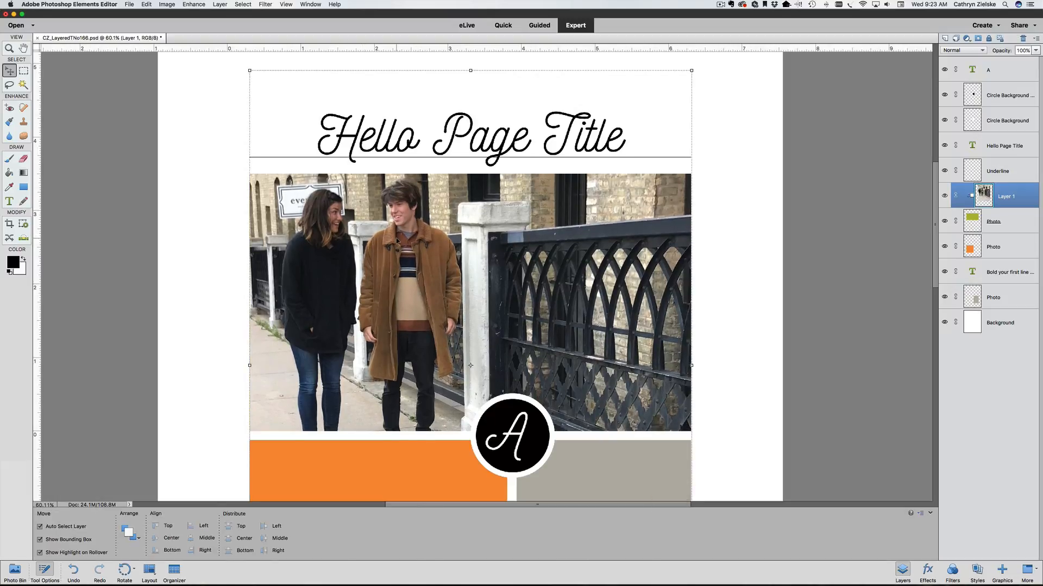
Step: Deselect all layers and display the grid over the page
click(736, 297)
scroll(211, 284, down, 4)
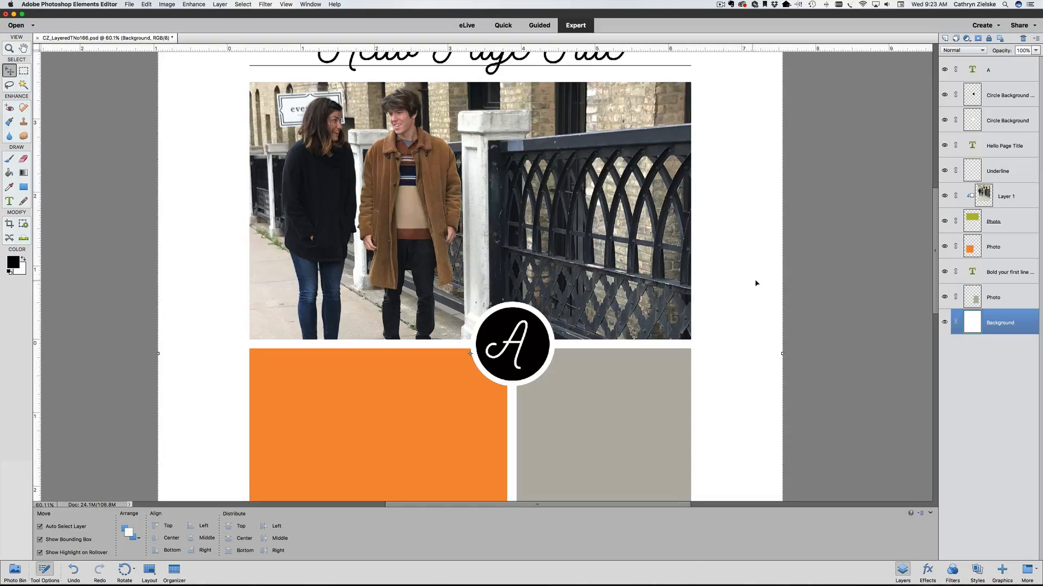
click(838, 273)
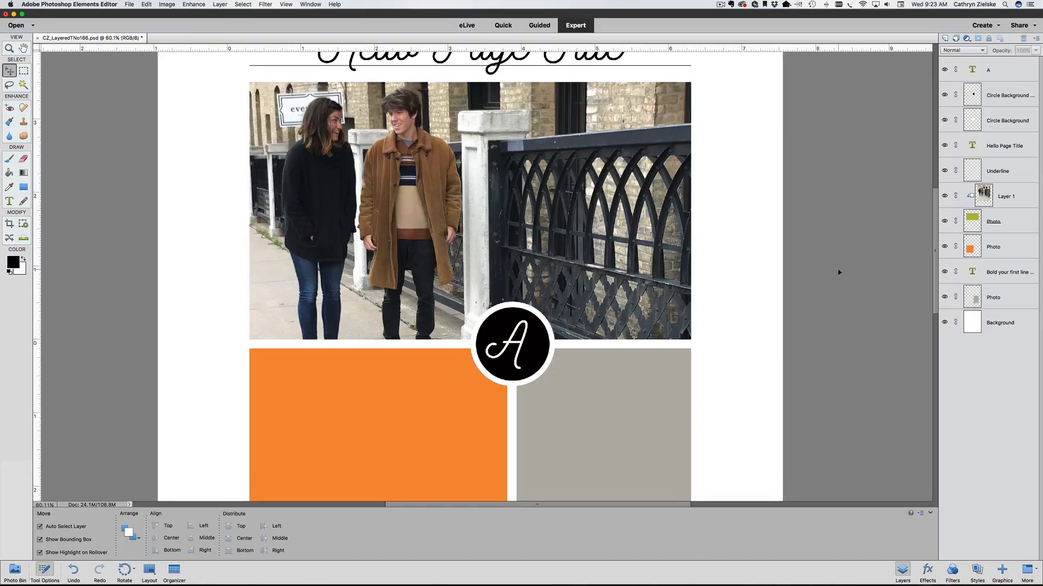
click(286, 4)
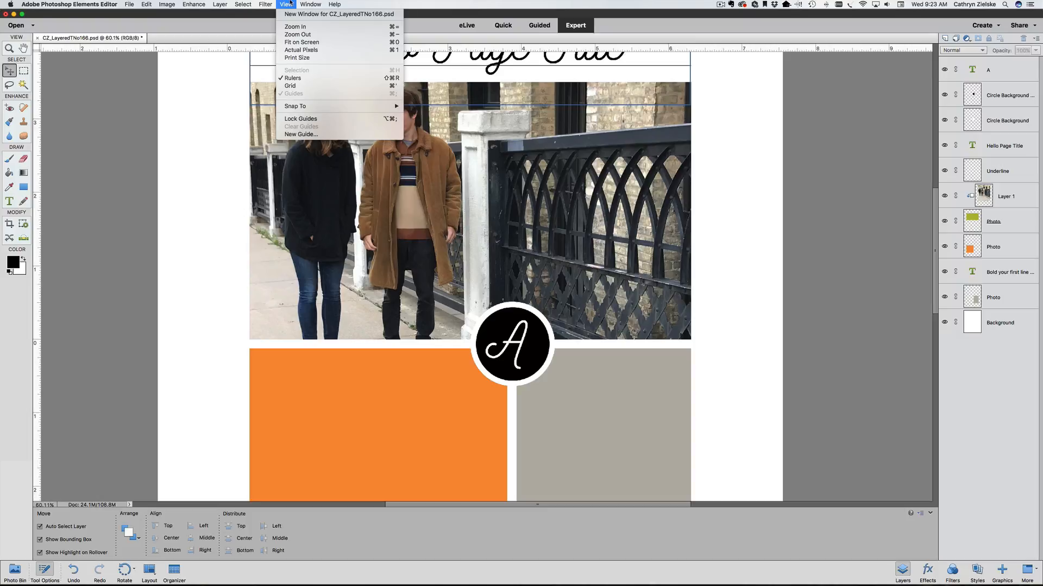
click(319, 86)
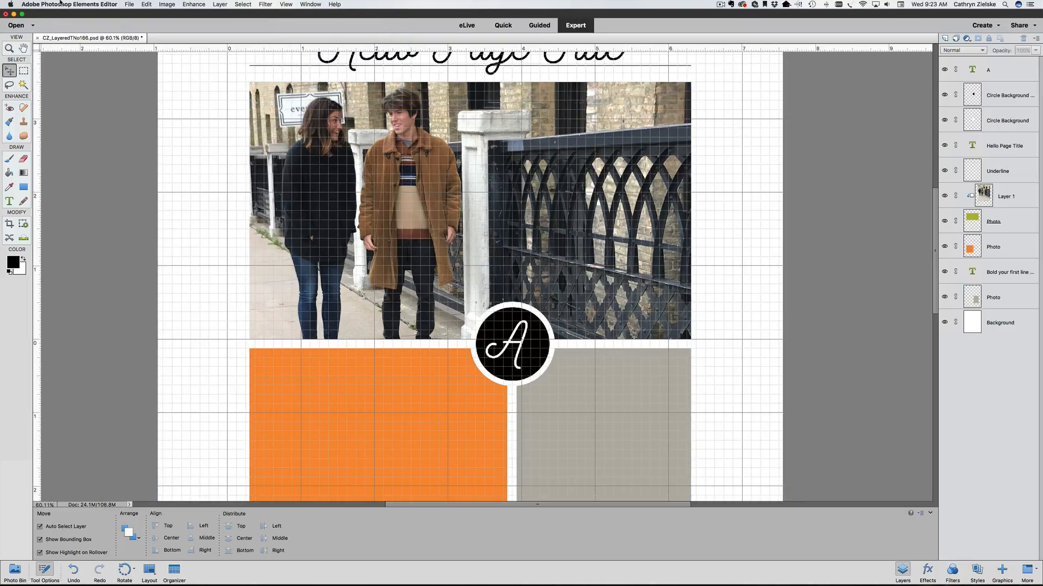
Step: Check the gridline spacing and subdivisions in the Guides & Grid preferences, and return to the Move tool
click(60, 4)
mouse_move(82, 37)
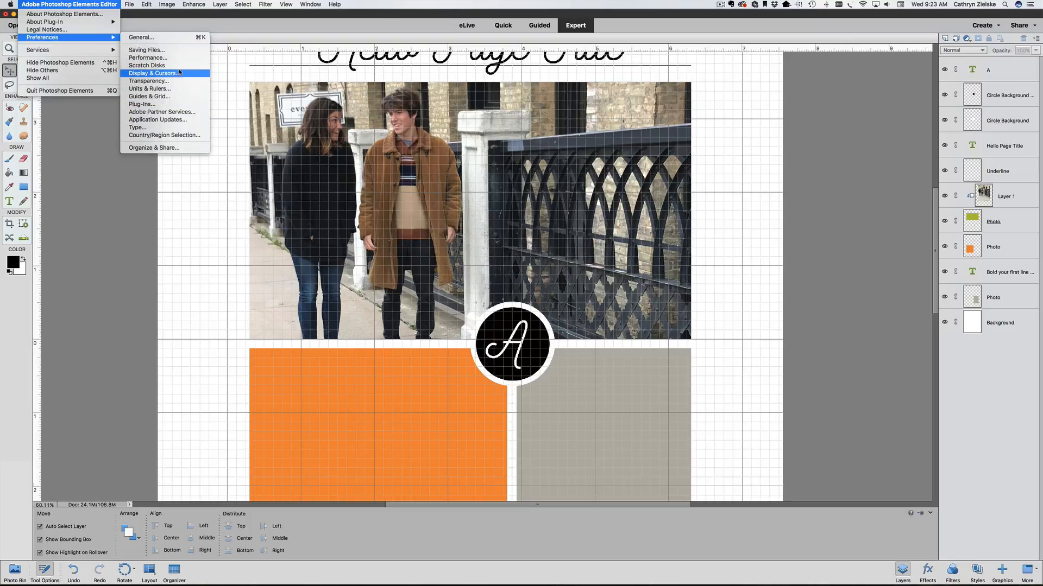
click(182, 98)
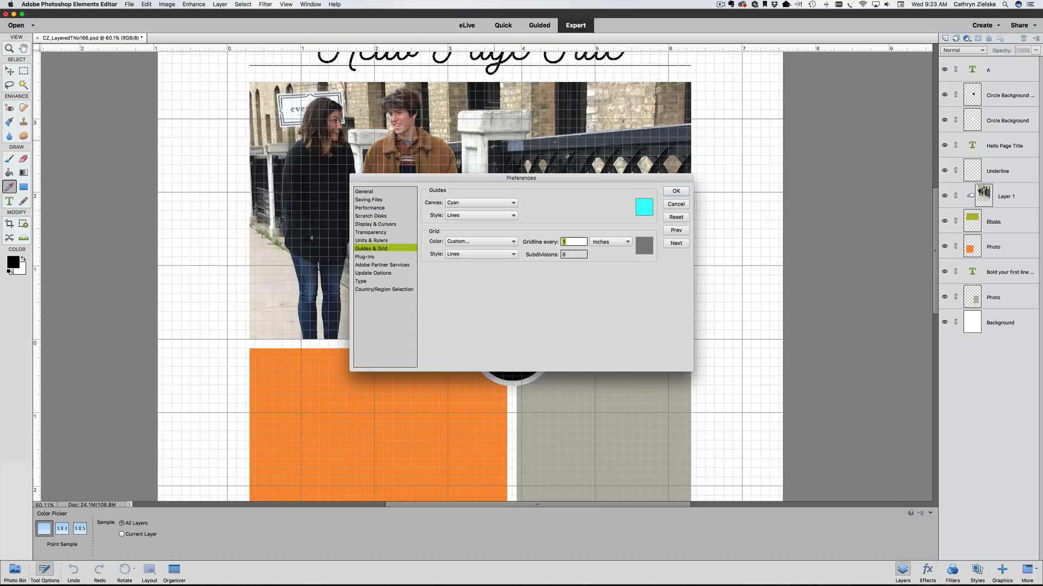
click(680, 192)
key(v)
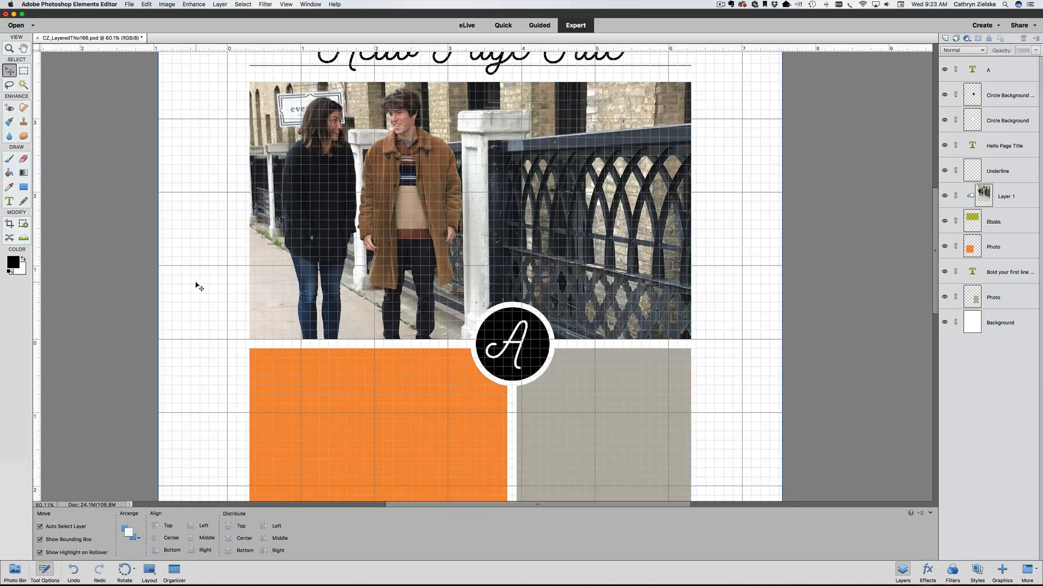
Step: Extend the large photo placeholder's bottom edge downward to about 118% height, keeping its width at 100% with proportions unconstrained
scroll(310, 305, down, 3)
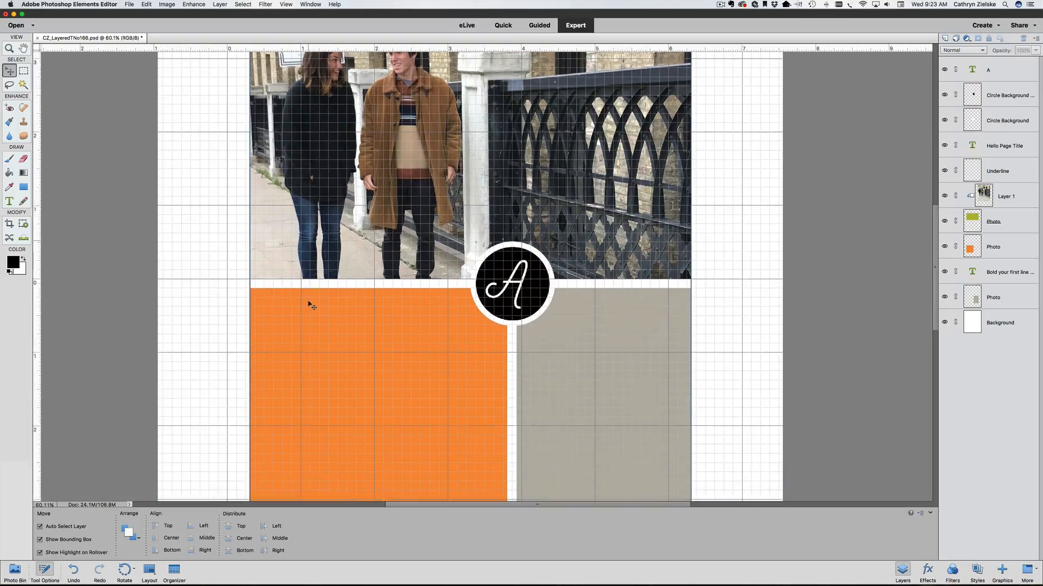
scroll(505, 191, up, 2)
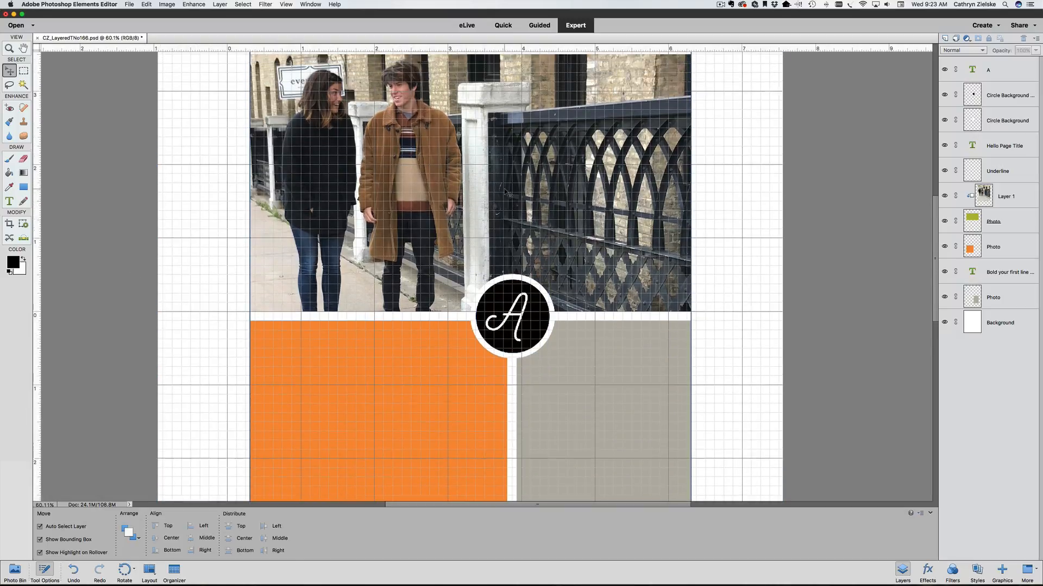
scroll(505, 191, up, 1)
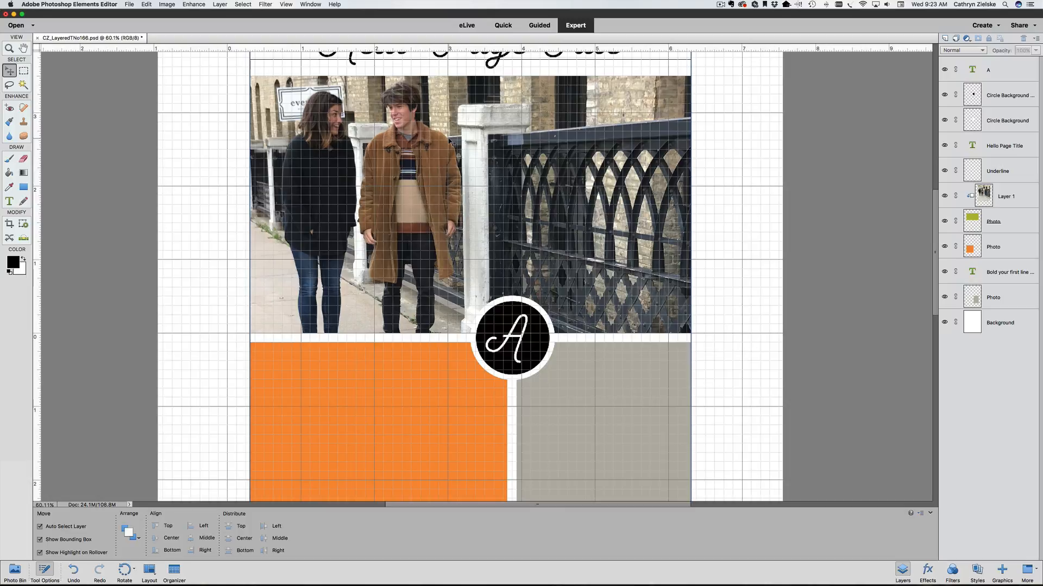
click(1024, 198)
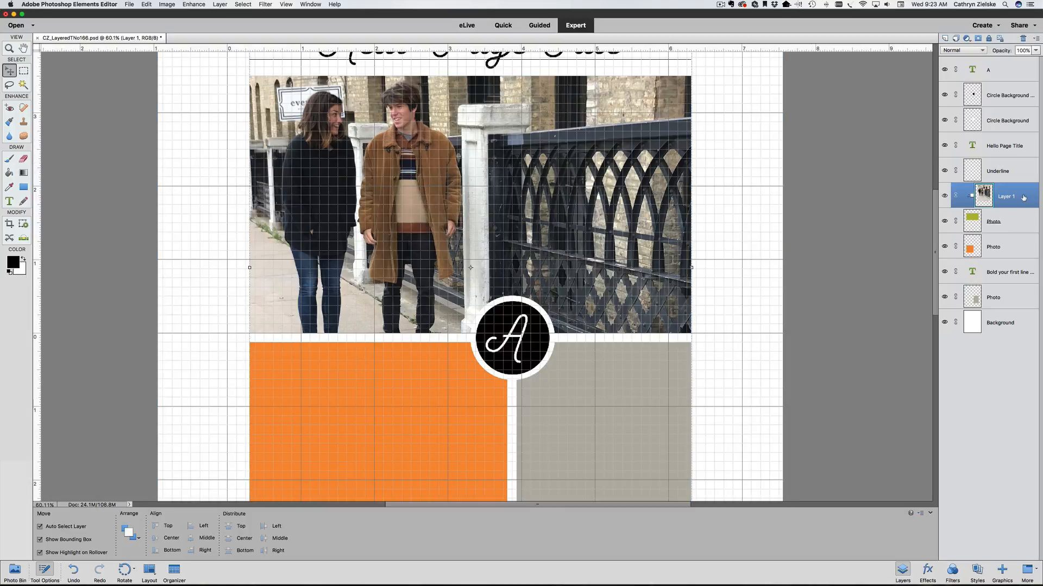
click(1005, 225)
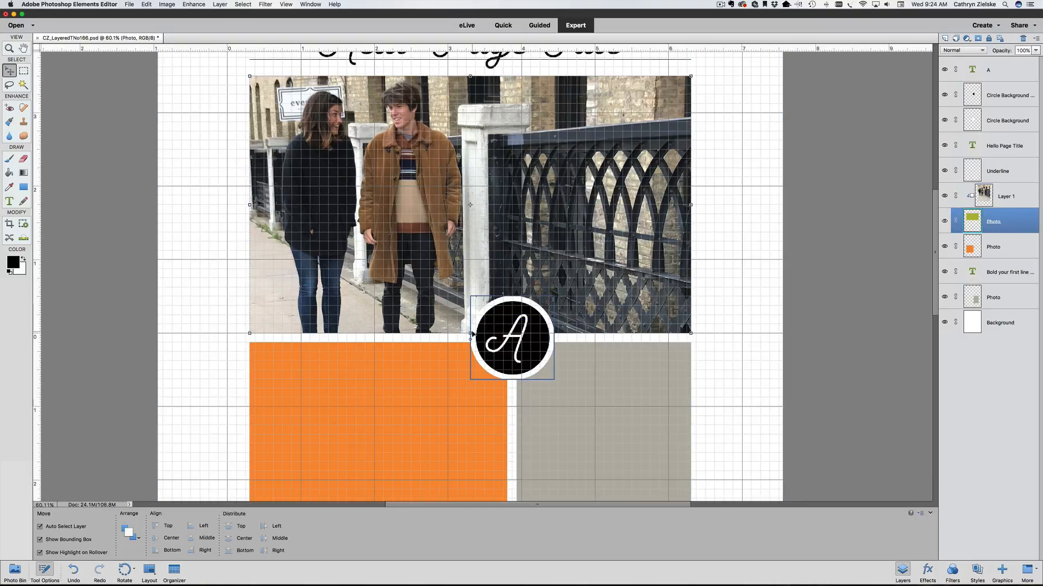
click(469, 333)
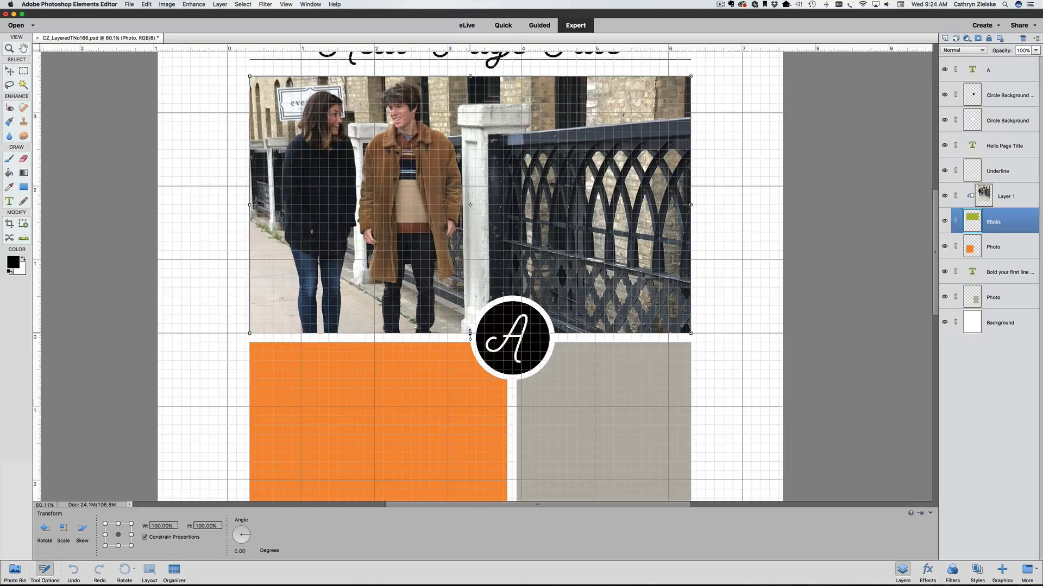
drag(469, 333, 470, 369)
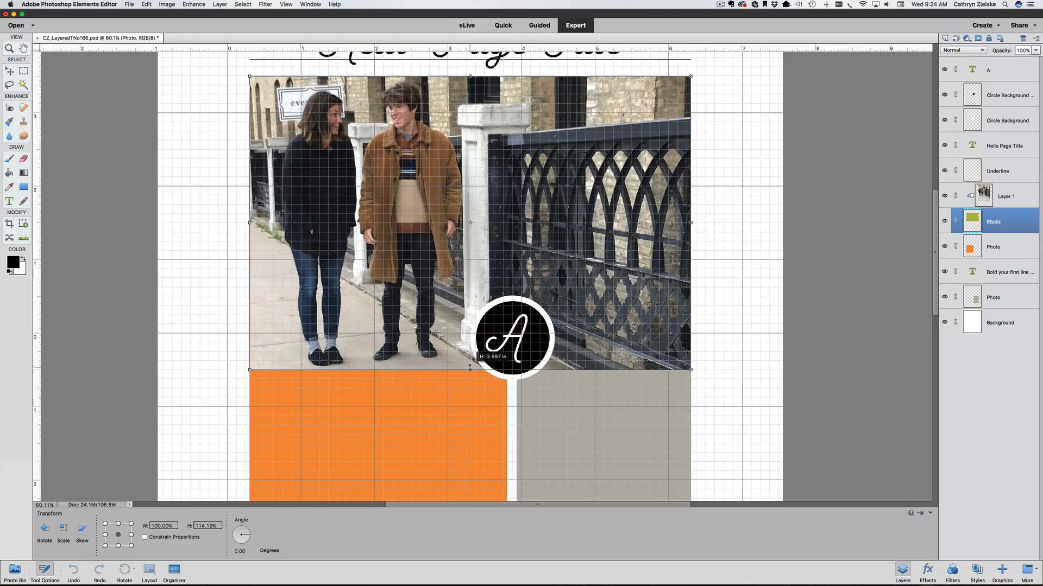
drag(469, 369, 471, 379)
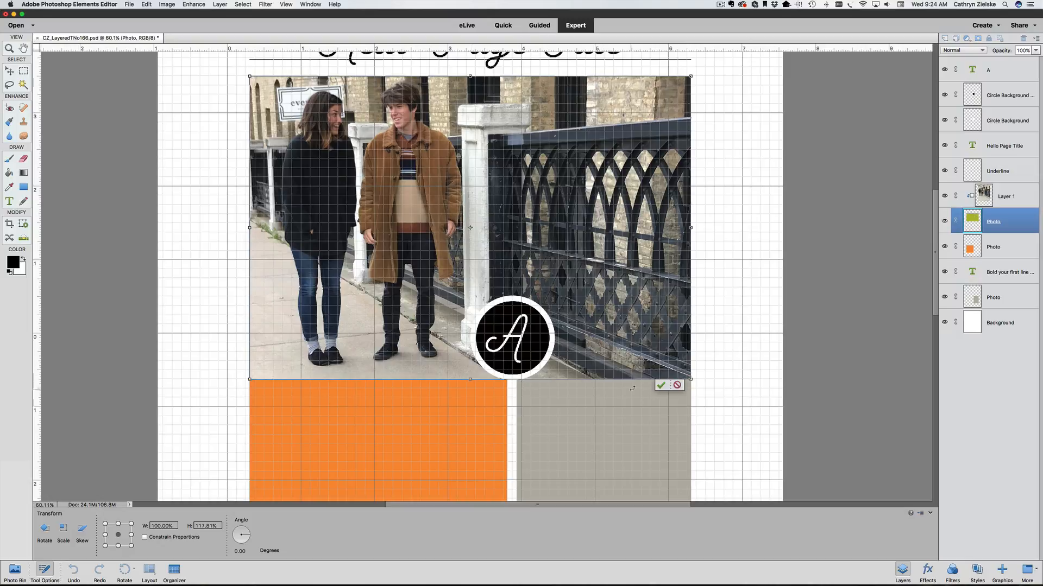
click(661, 385)
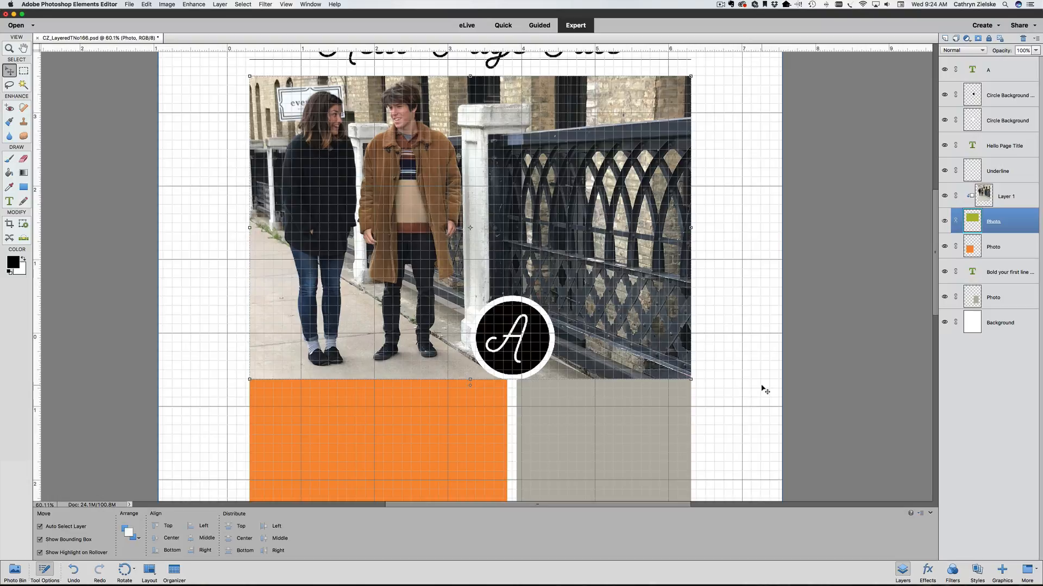
Step: Shorten the orange photo placeholder from its top edge to about 82% height, leaving a narrow gap below the large photo
scroll(763, 389, down, 5)
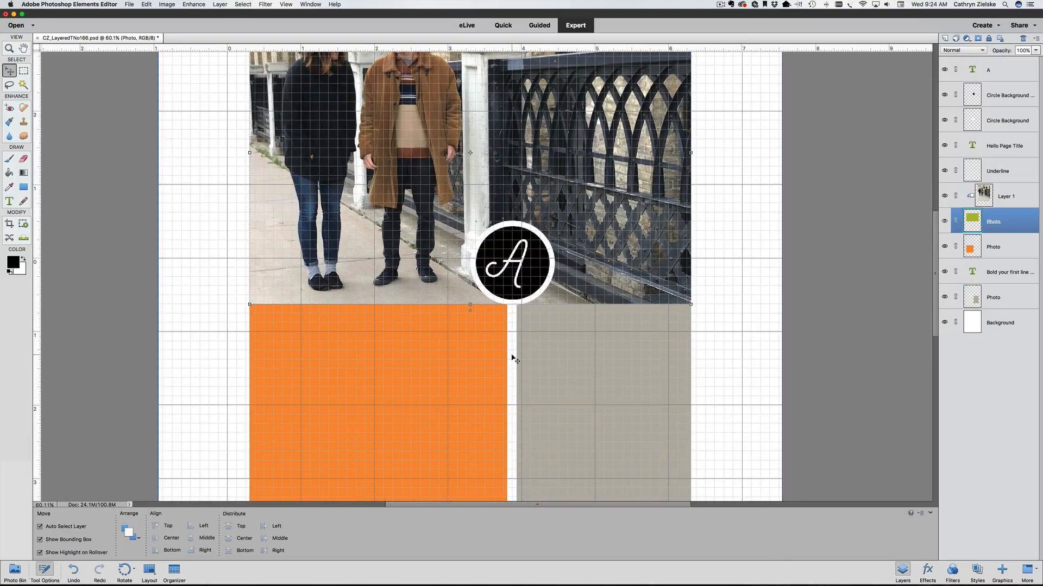
click(391, 317)
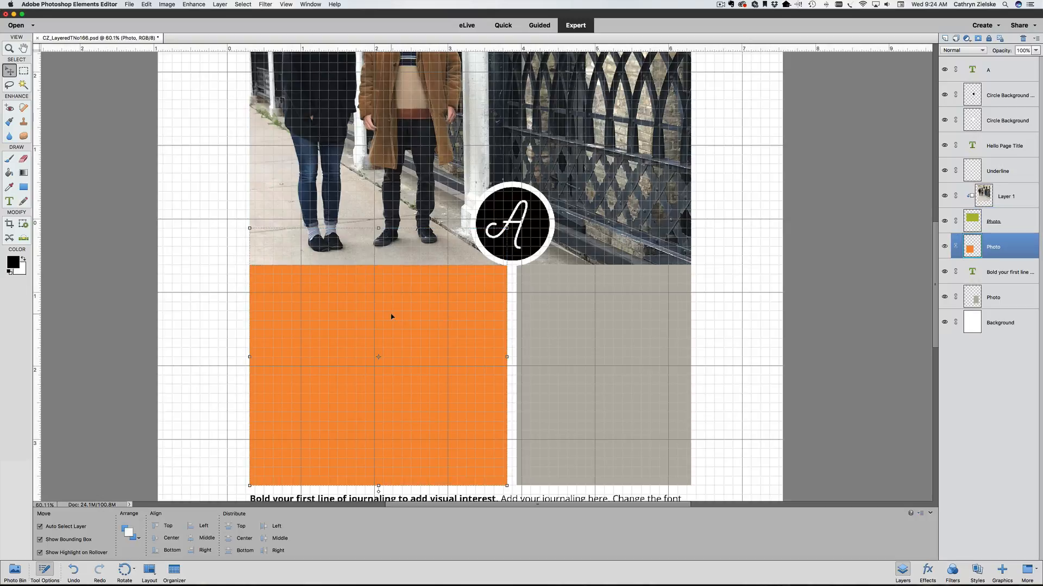
drag(379, 228, 379, 274)
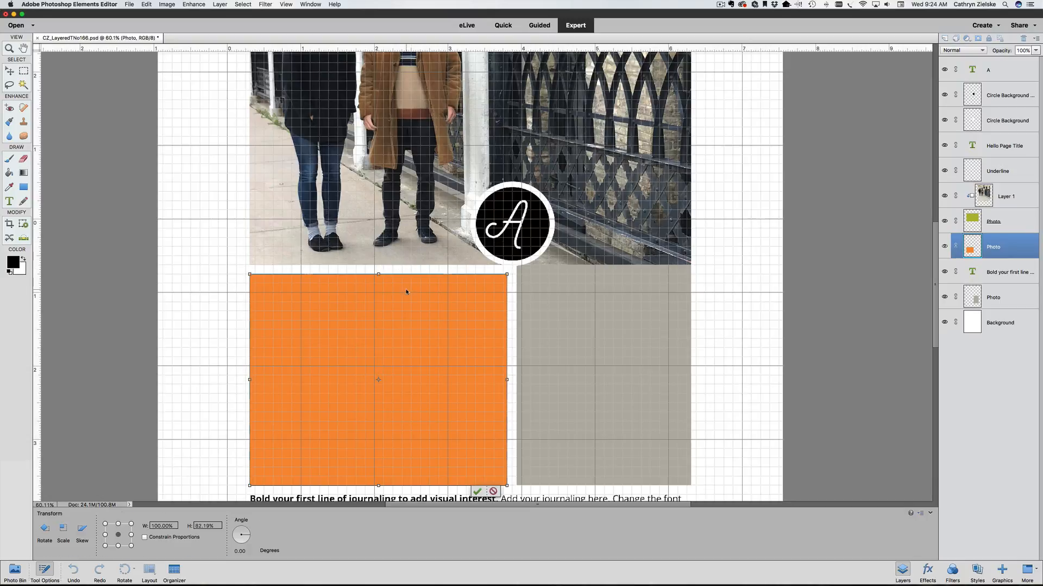
key(Return)
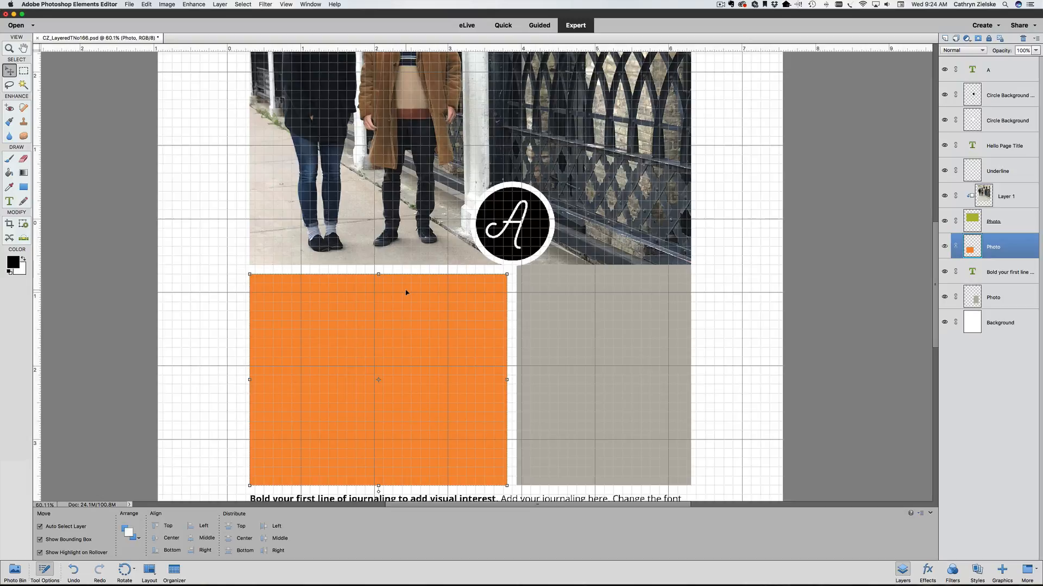
Step: Shorten the grey photo placeholder from its top edge to about 82% height, level with the orange placeholder's top
click(624, 325)
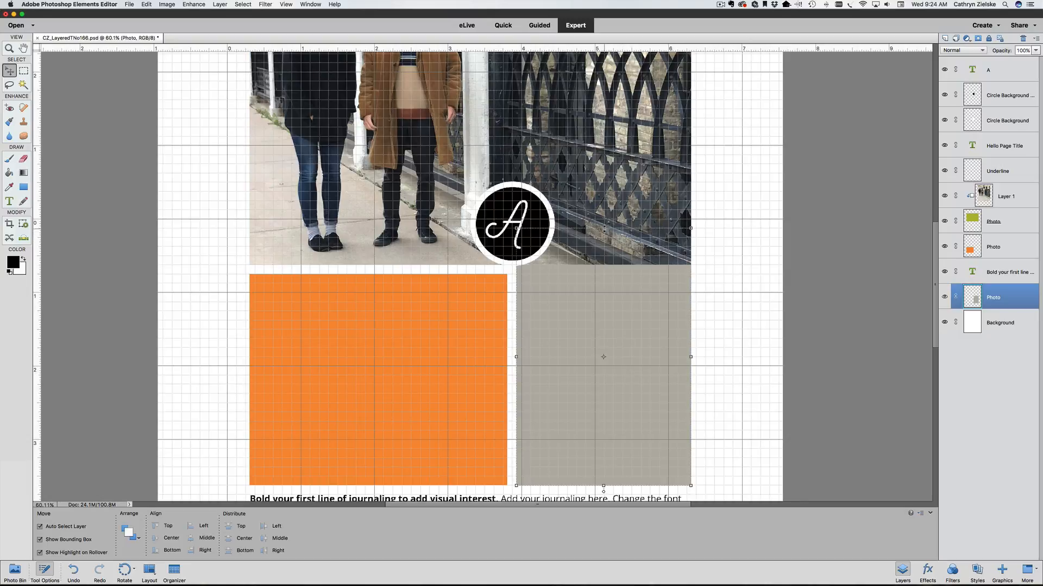
drag(604, 229, 608, 274)
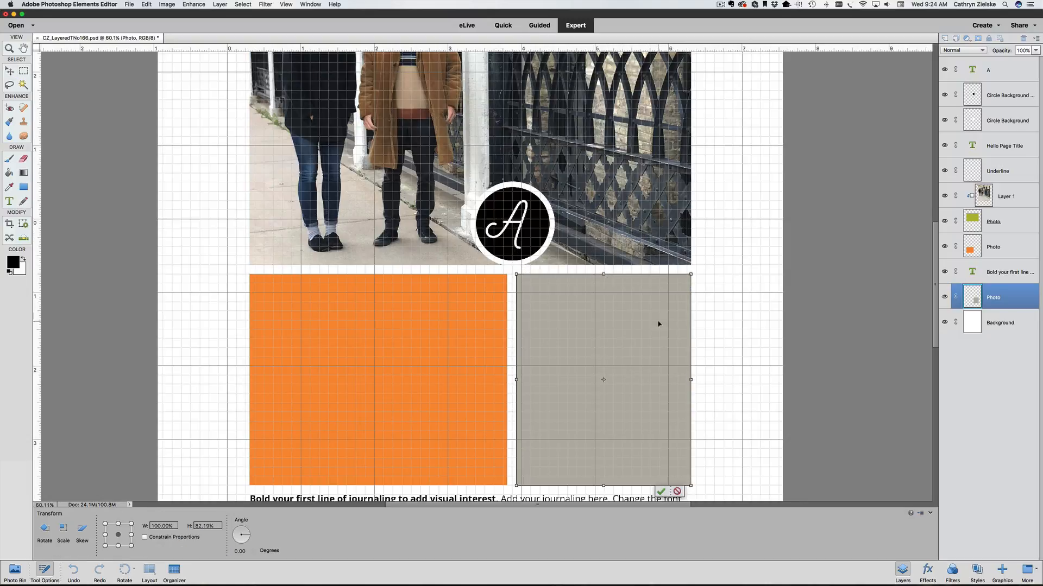
key(Return)
click(735, 341)
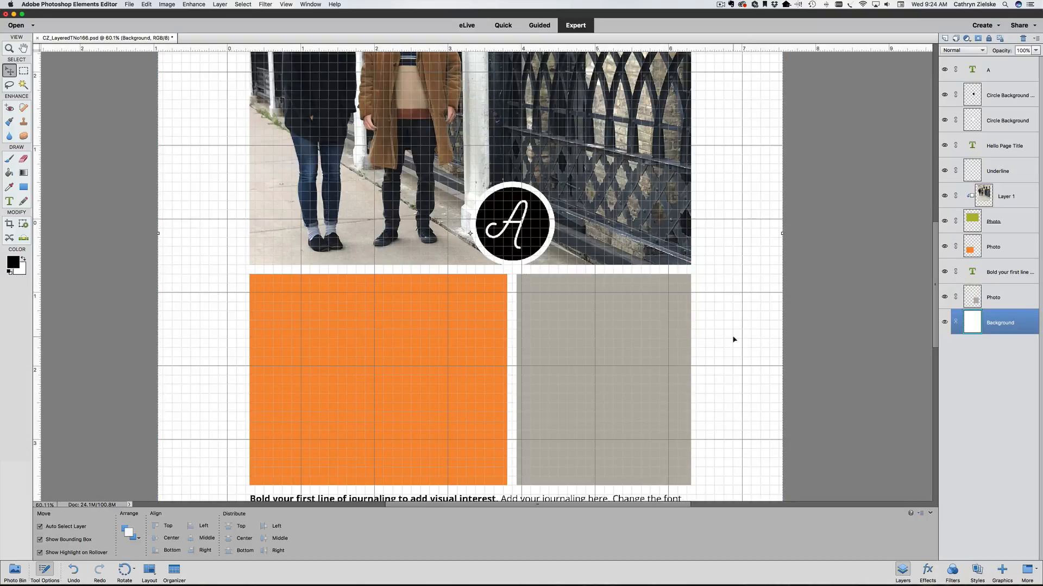
Step: Nudge the clipped couple photo slightly downward within the enlarged placeholder
scroll(734, 340, down, 2)
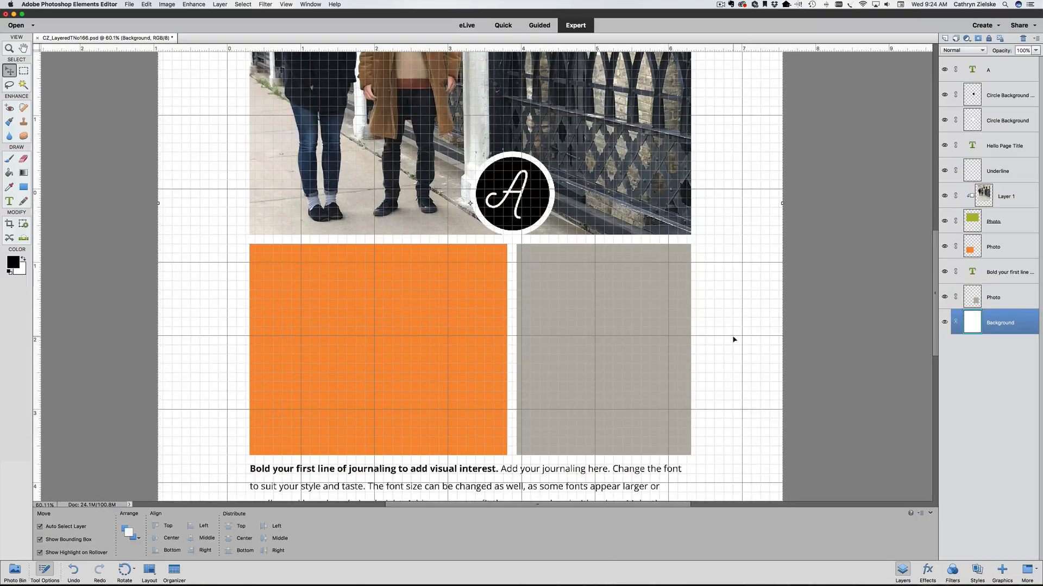
scroll(733, 340, up, 10)
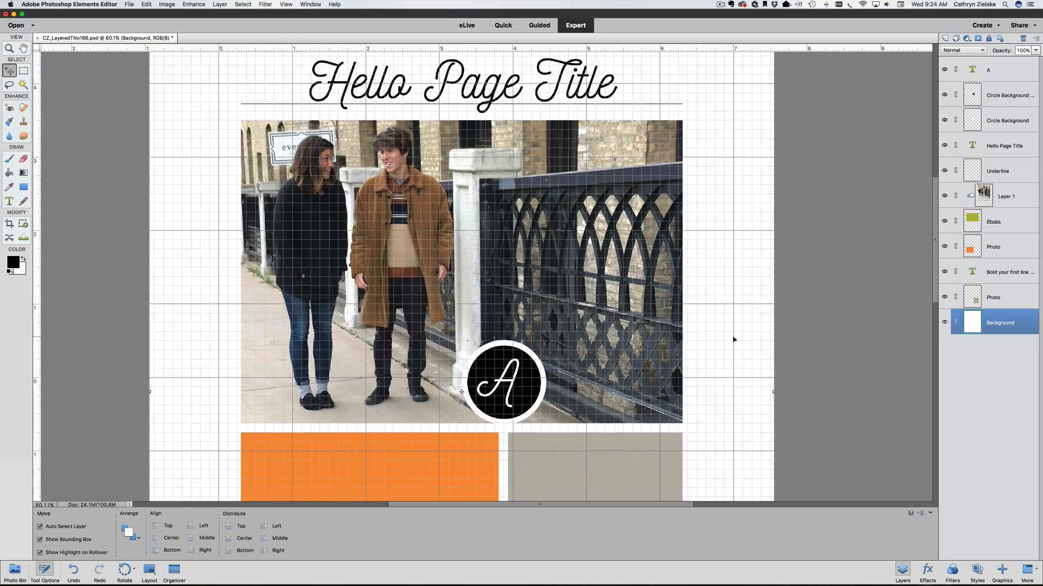
click(444, 219)
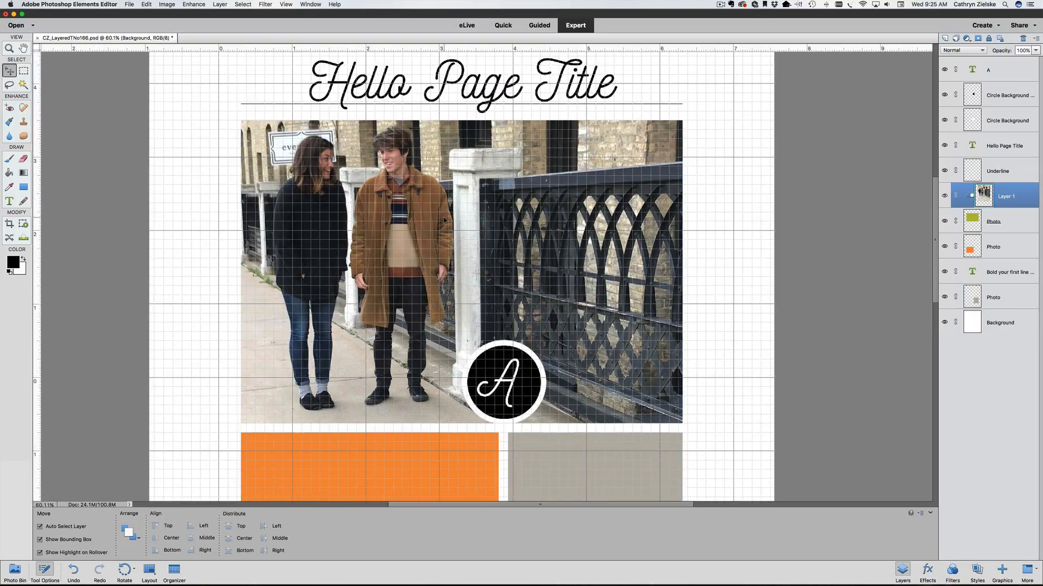
key(Down)
key(Down)
key(Down)
key(Down)
key(Down)
key(Down)
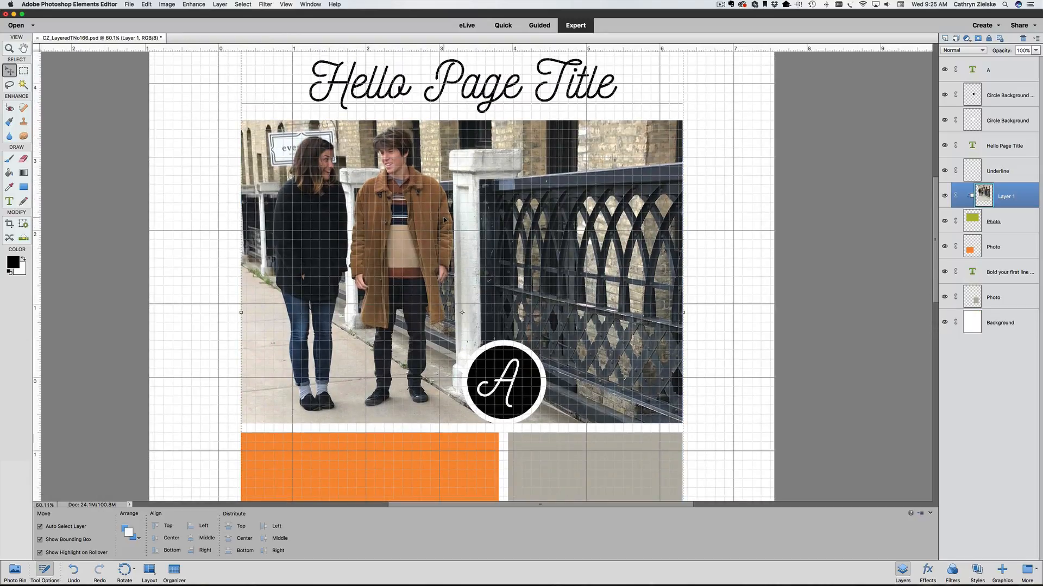
key(Down)
key(Down)
key(Down)
key(Down)
key(Down)
key(Down)
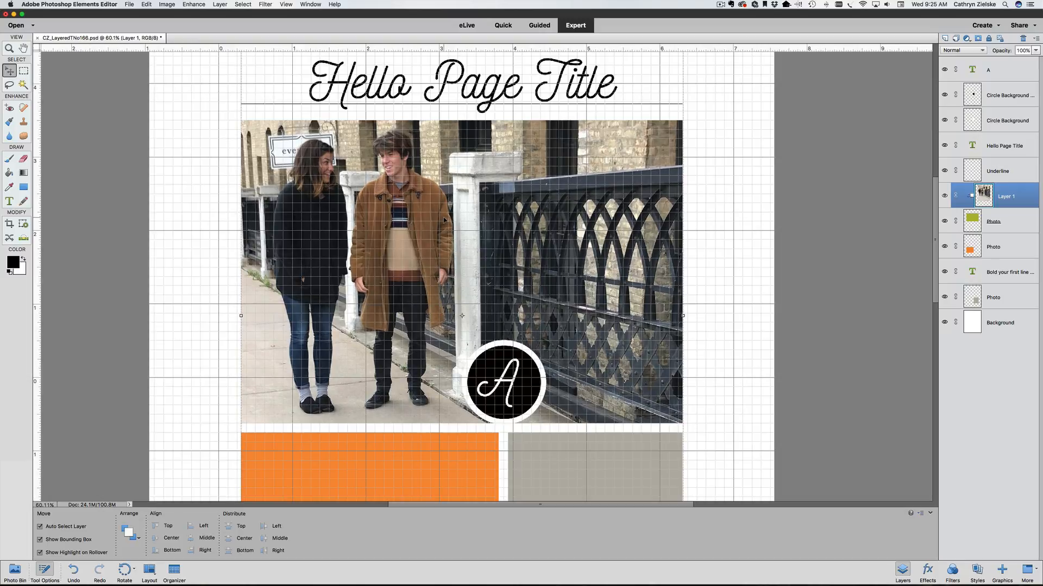
Step: Deselect all layers and hide the grid over the page
click(835, 259)
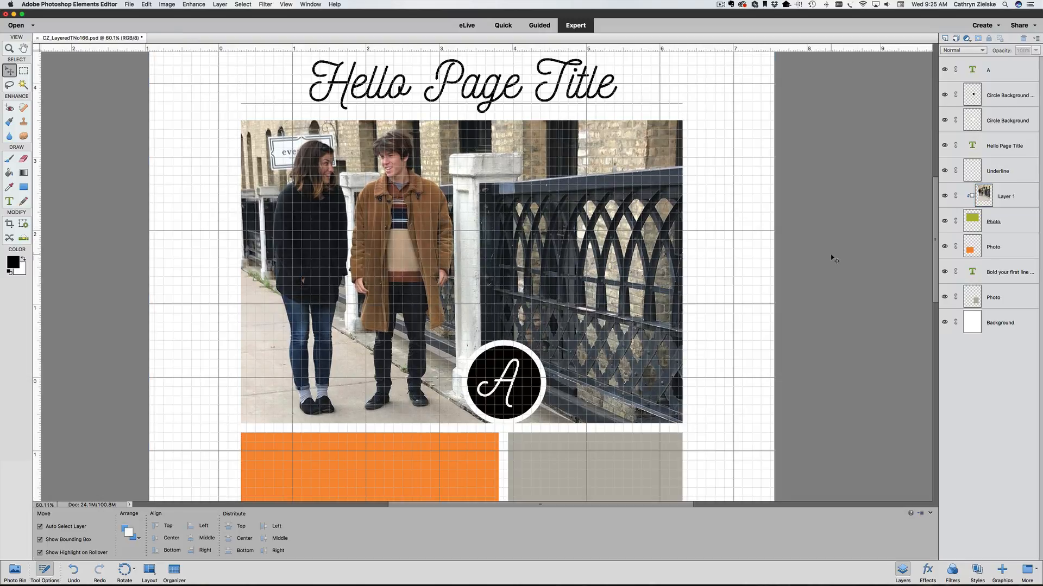
scroll(826, 267, down, 2)
scroll(827, 267, down, 2)
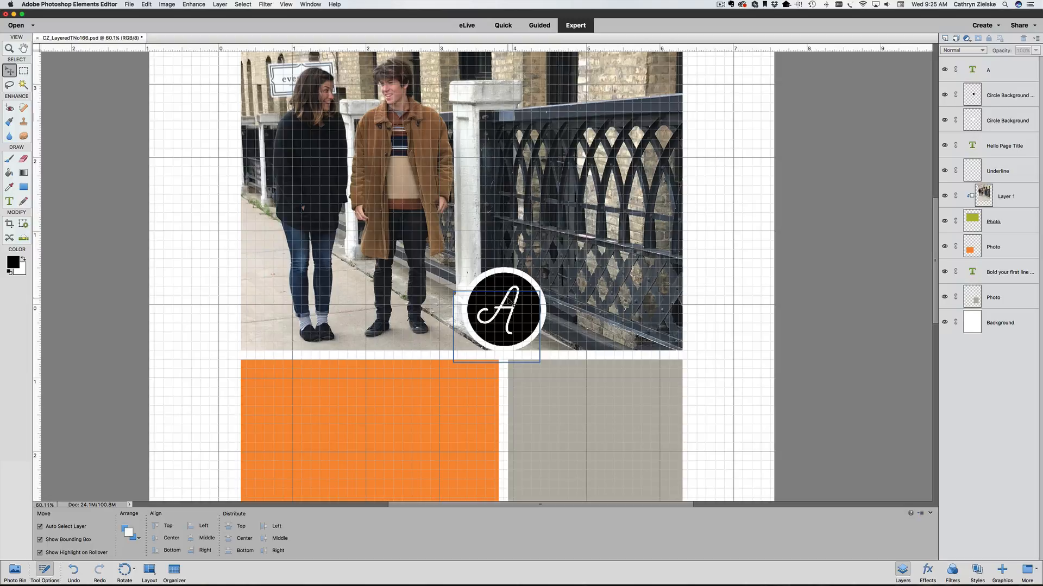
key(super+apostrophe)
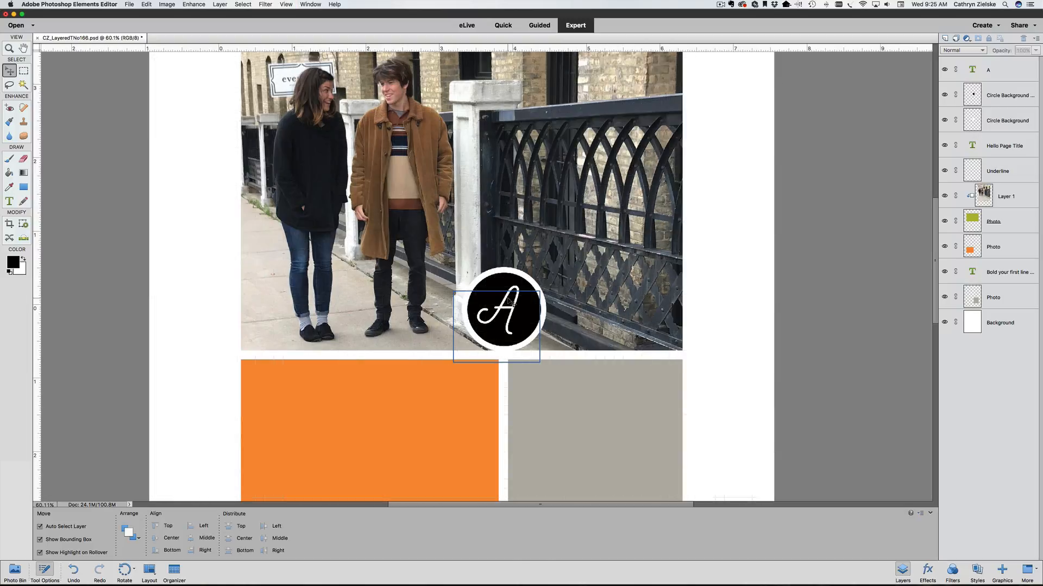
Step: Move the letter A and both Circle Background layers together straight down over the gap between the placeholders, then nudge them slightly upward
click(1011, 73)
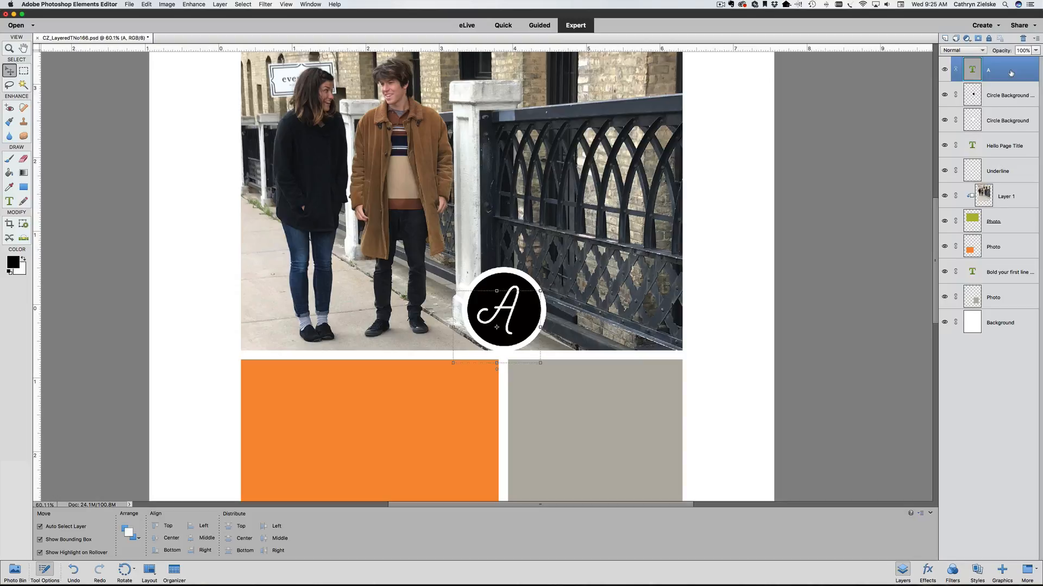
click(1005, 105)
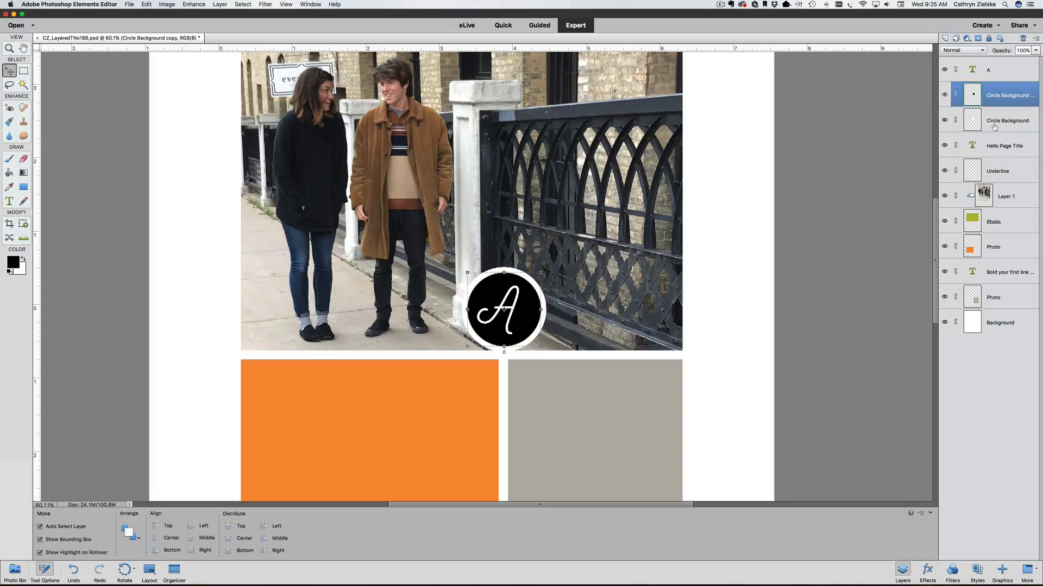
click(995, 126)
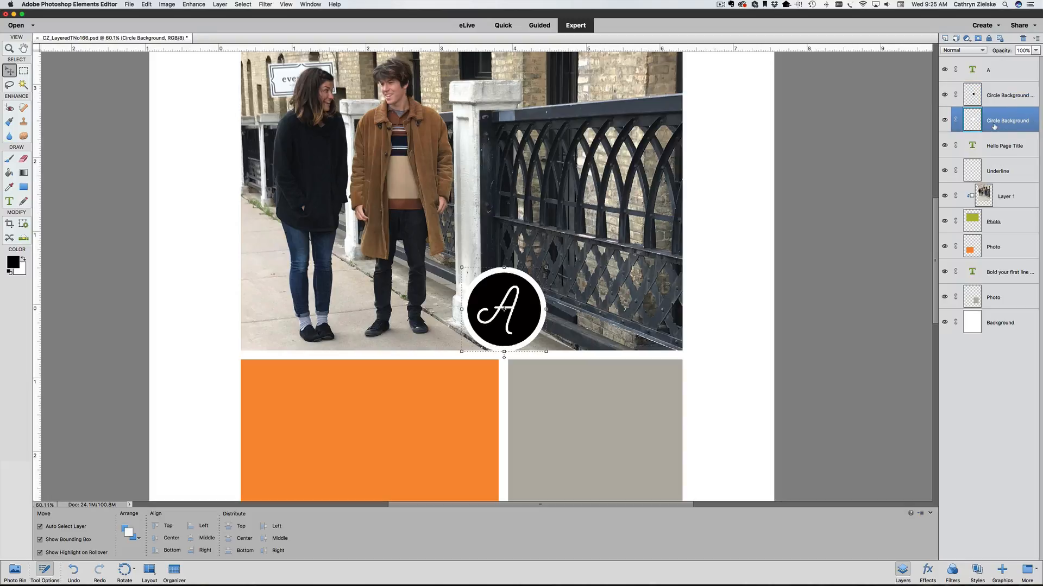
click(1001, 71)
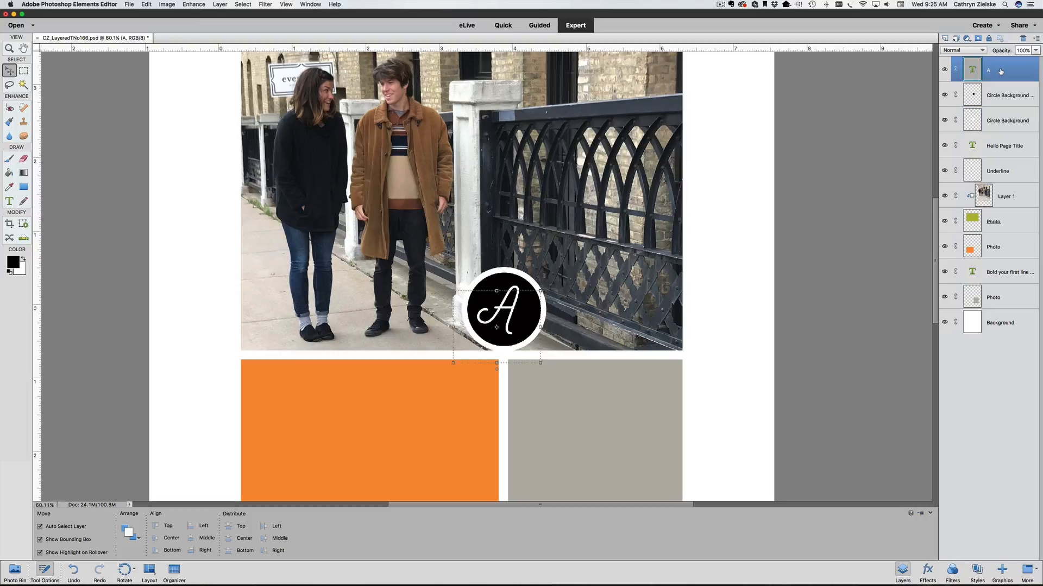
shift+click(1001, 93)
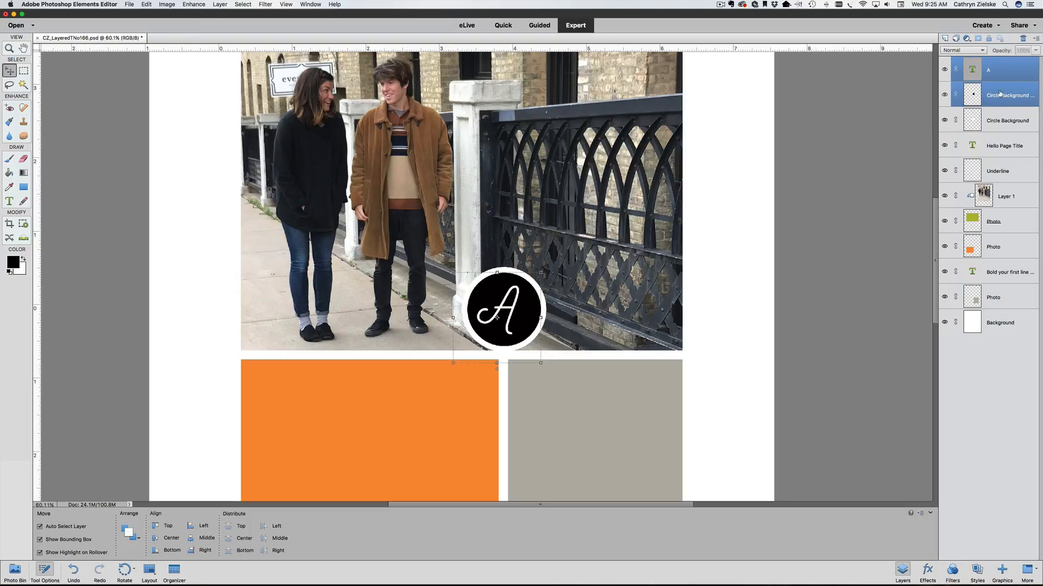
shift+click(997, 118)
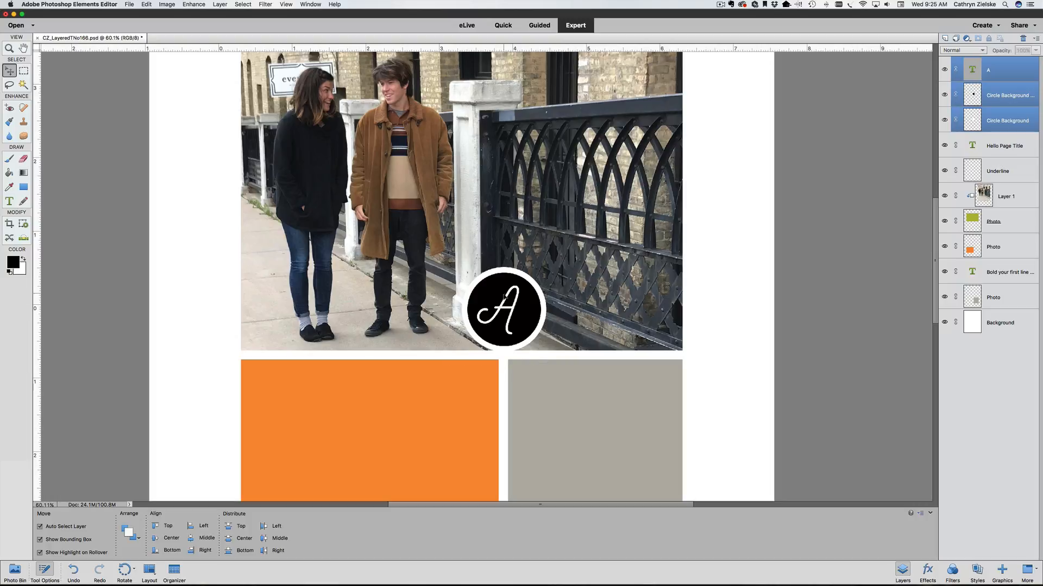
drag(504, 297, 503, 339)
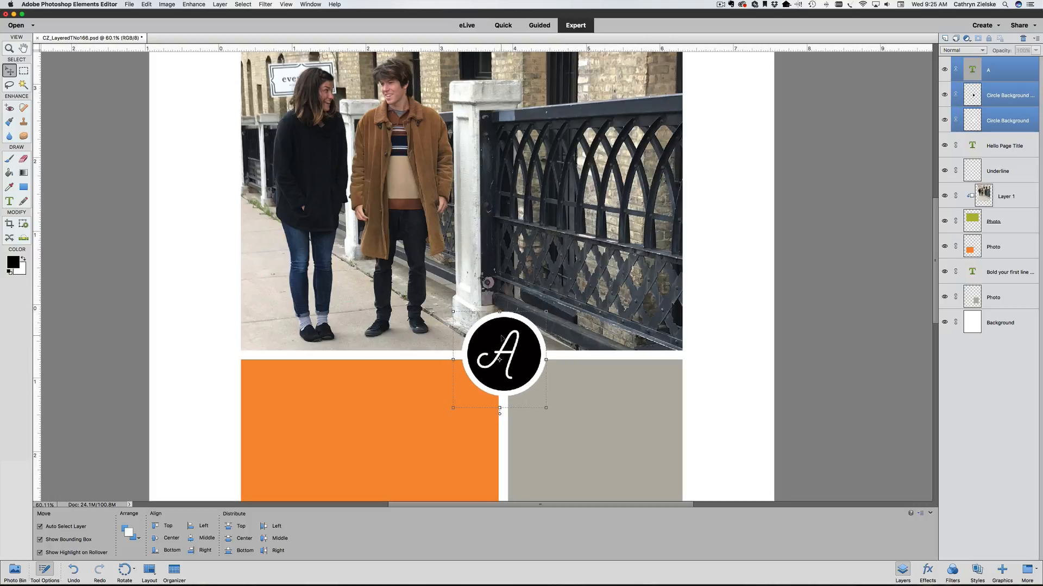
key(Up)
key(Up)
key(Up)
key(Up)
key(Up)
key(Up)
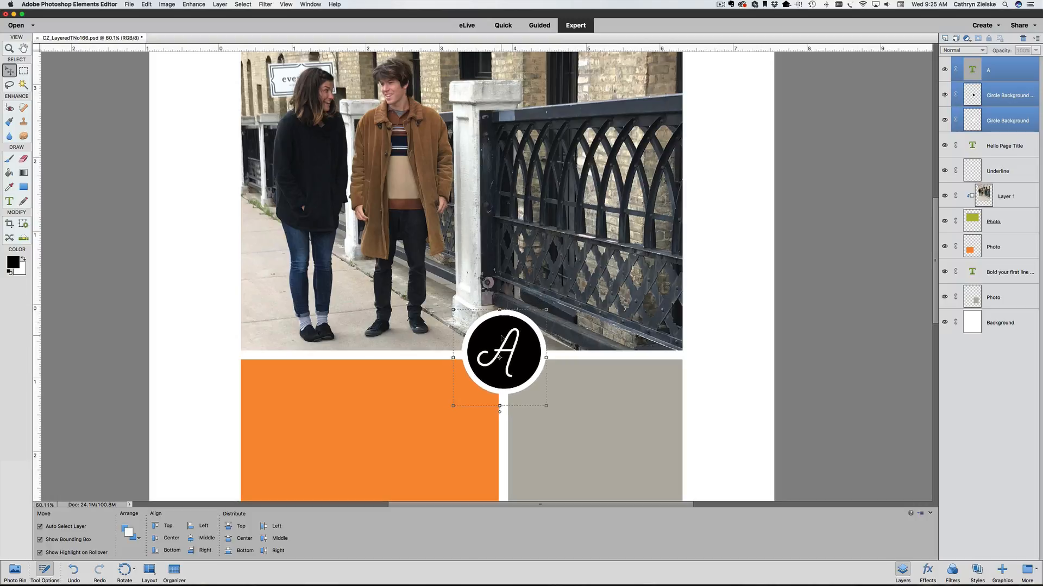
Step: Nudge the letter A and both Circle Background layers slightly downward together, then deselect them
key(Down)
key(Down)
key(Down)
click(709, 319)
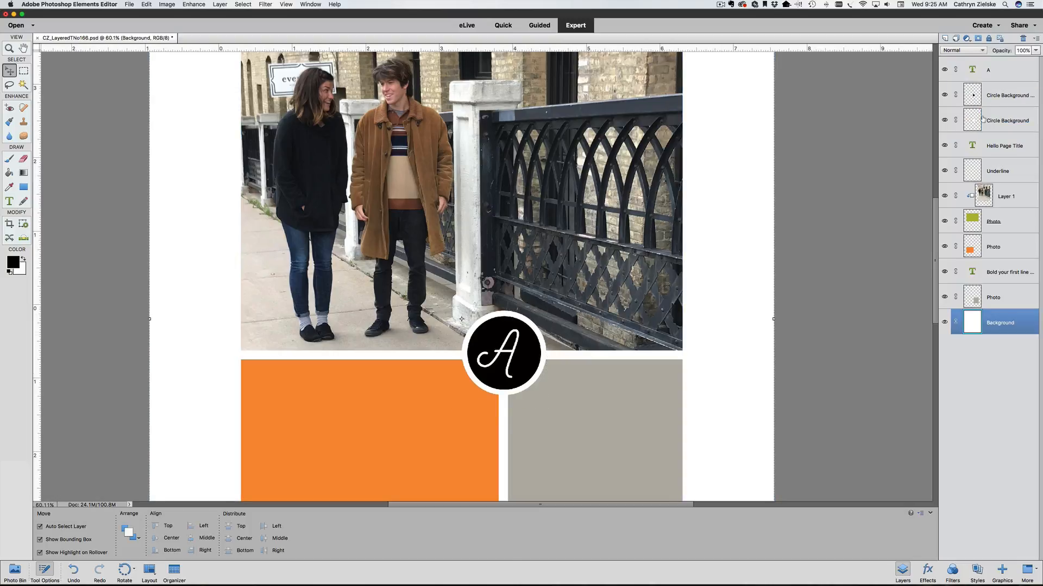
Step: Select only the two Circle Background layers and nudge them slightly downward so the circle sits better around the letter A
click(997, 101)
shift+click(997, 124)
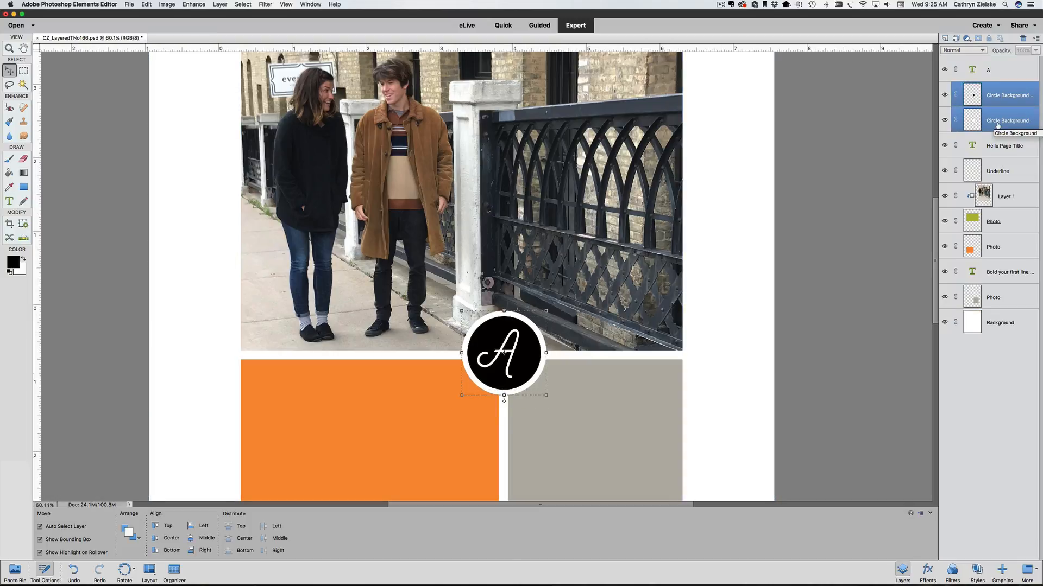
key(Down)
key(Down)
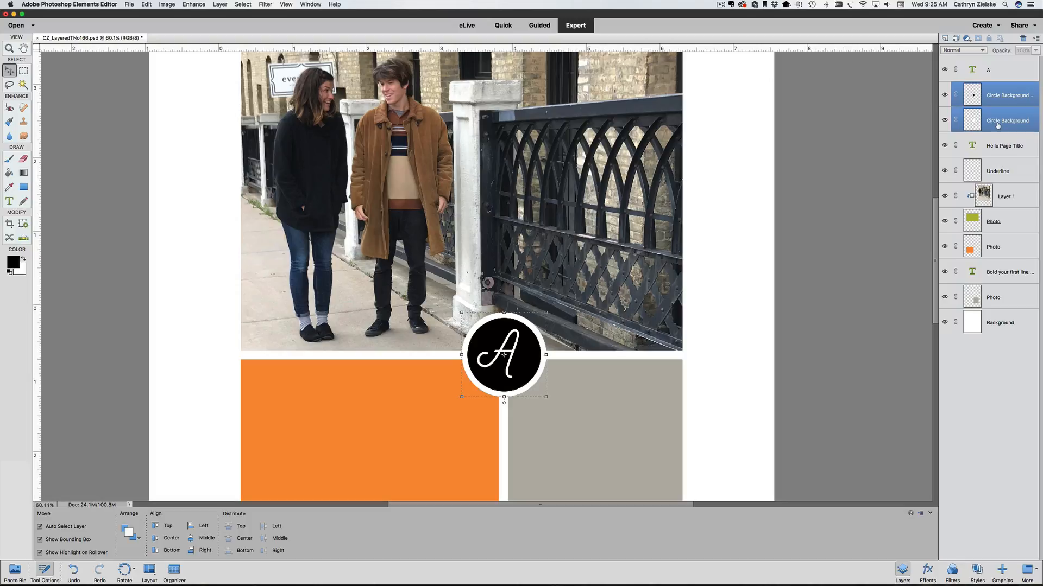
key(Down)
key(Down)
Step: Nudge both Circle Background layers slightly left to centre them on the vertical gap between the lower placeholders, then deselect them
drag(430, 304, 611, 440)
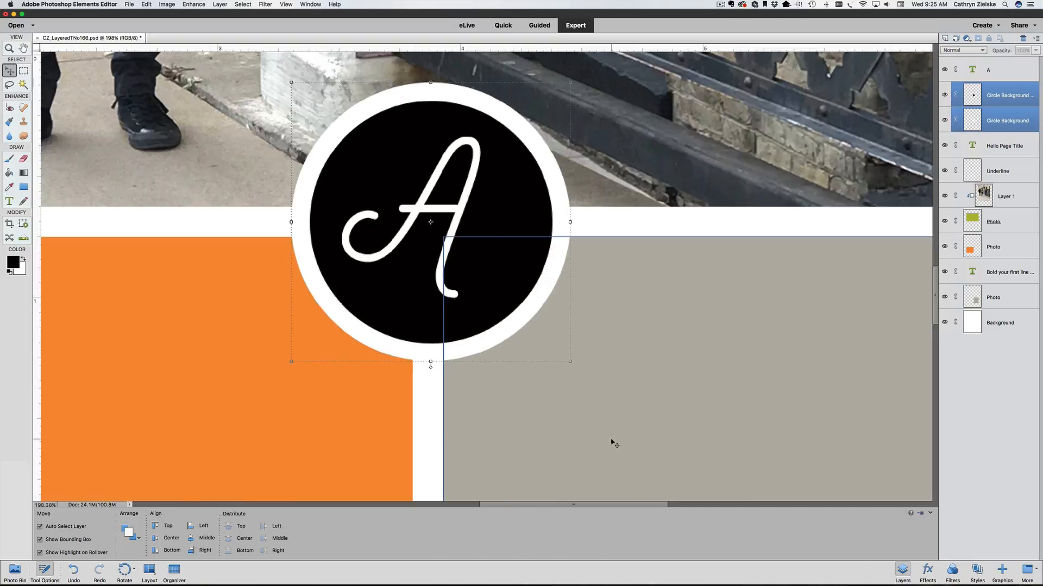
key(Left)
key(Left)
key(Left)
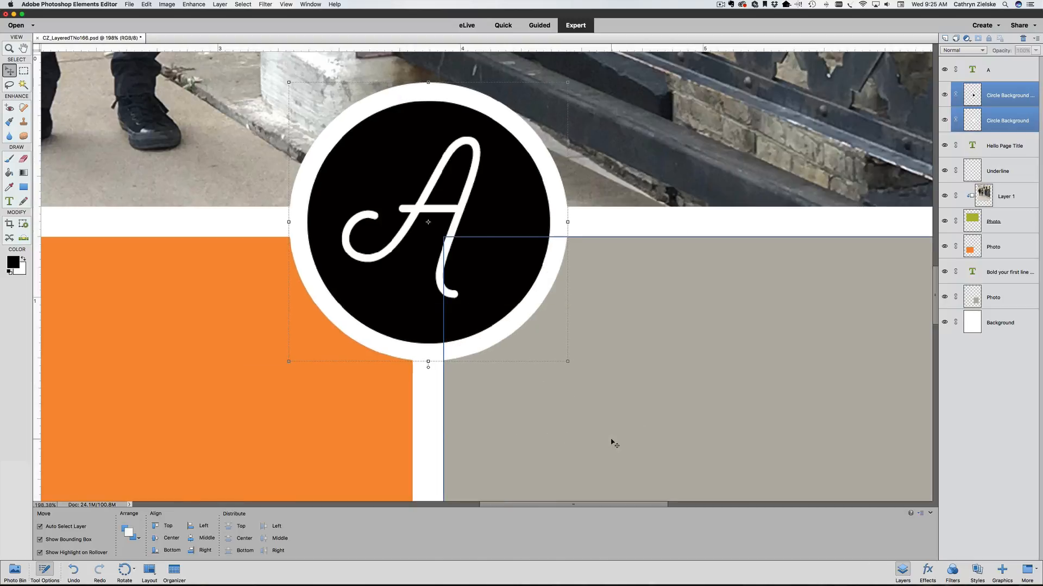
click(651, 227)
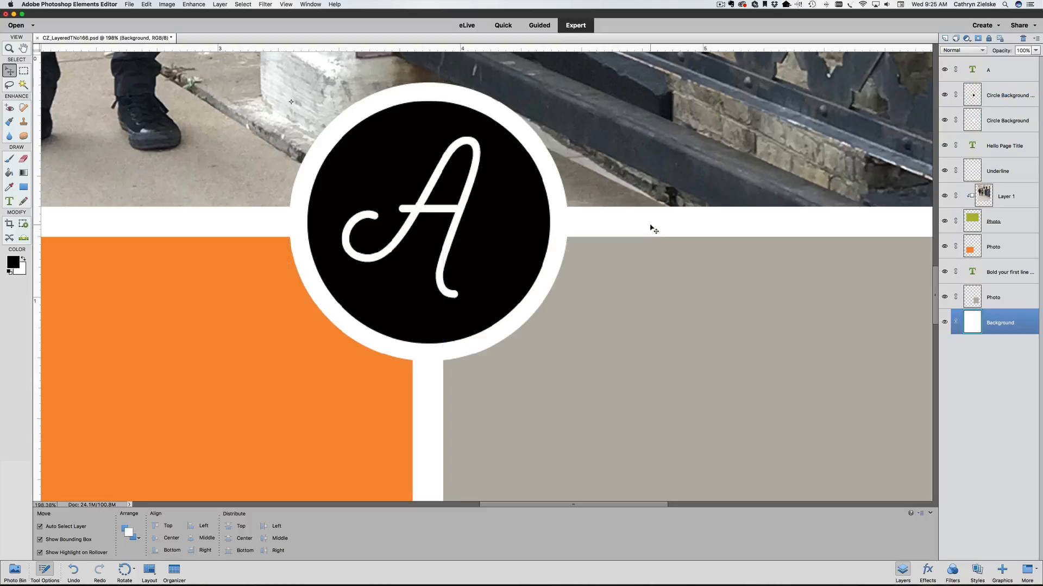
key(super+0)
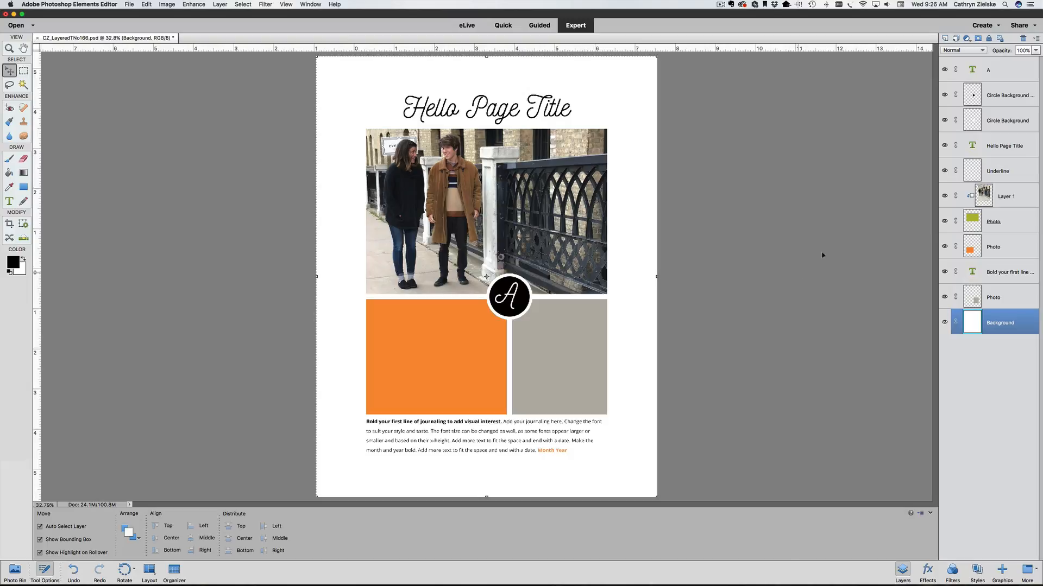
Step: Hide the letter A and both Circle Background layers to preview the page without the monogram, then show all three again
click(944, 69)
click(945, 95)
click(944, 120)
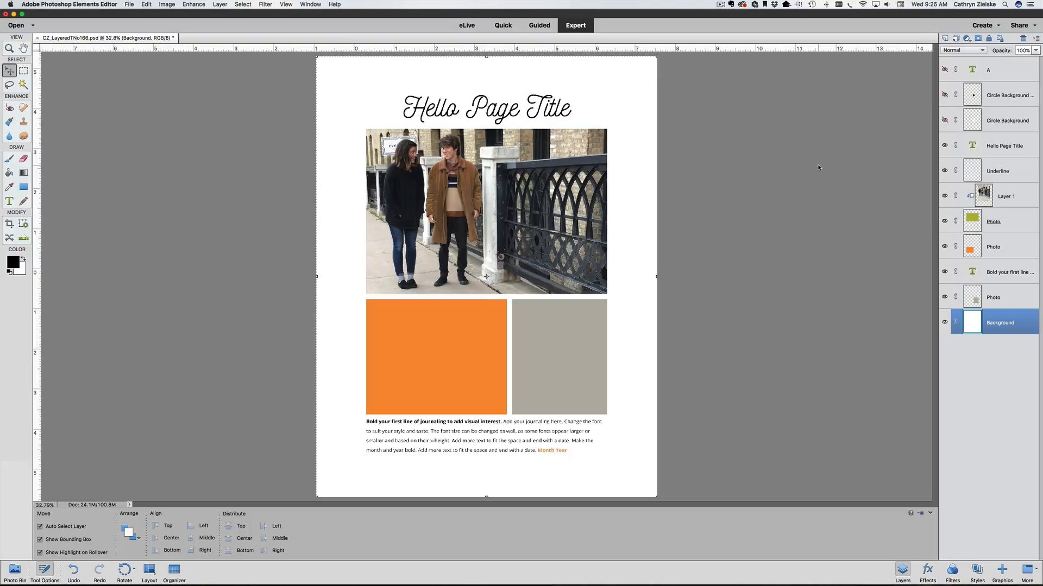
click(944, 95)
click(944, 120)
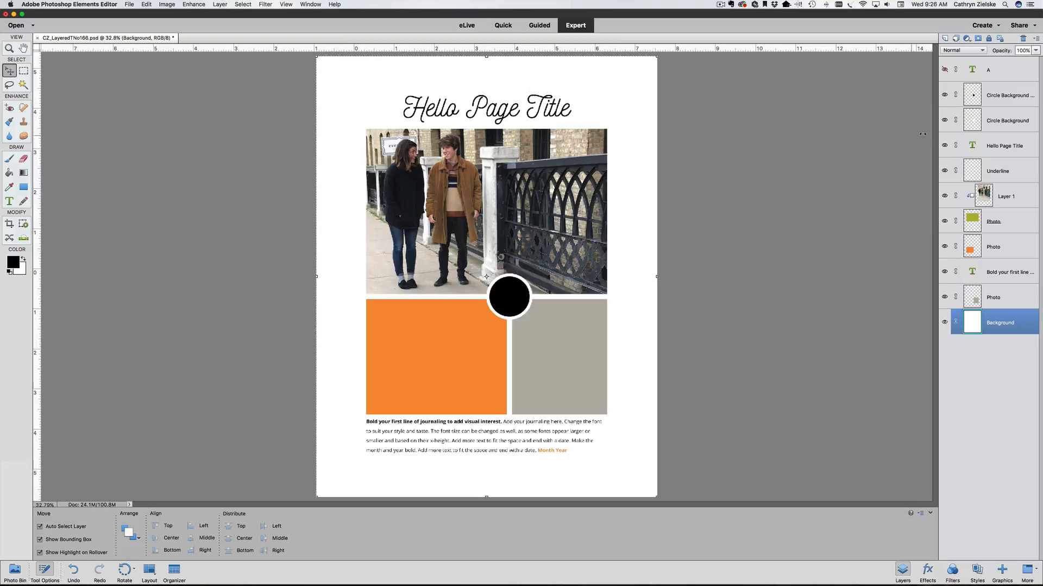
click(944, 70)
Step: Select the orange photo placeholder and open IMG_4156.JPG from the Page Sample folder
click(464, 372)
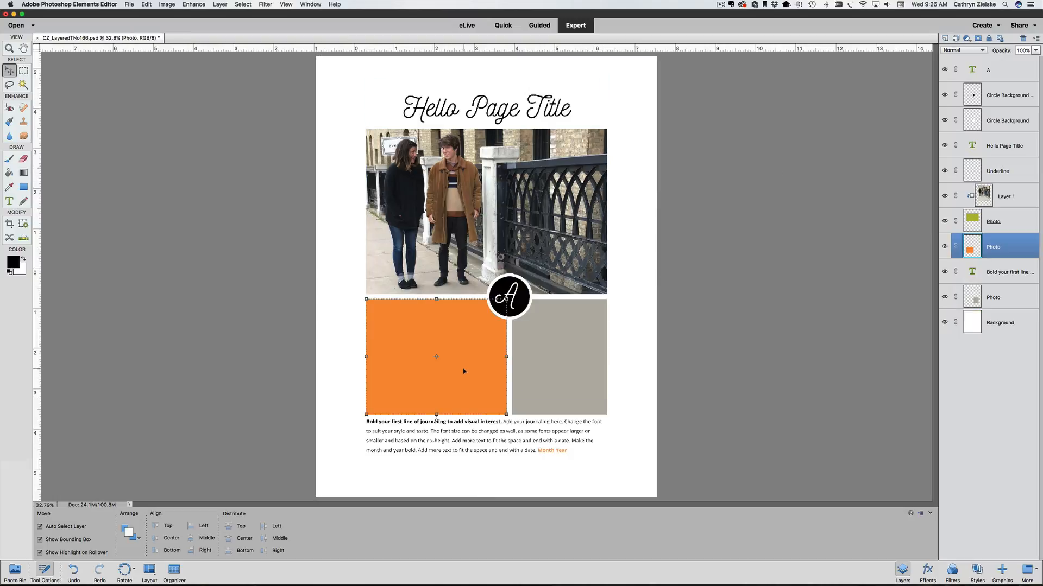
key(super+o)
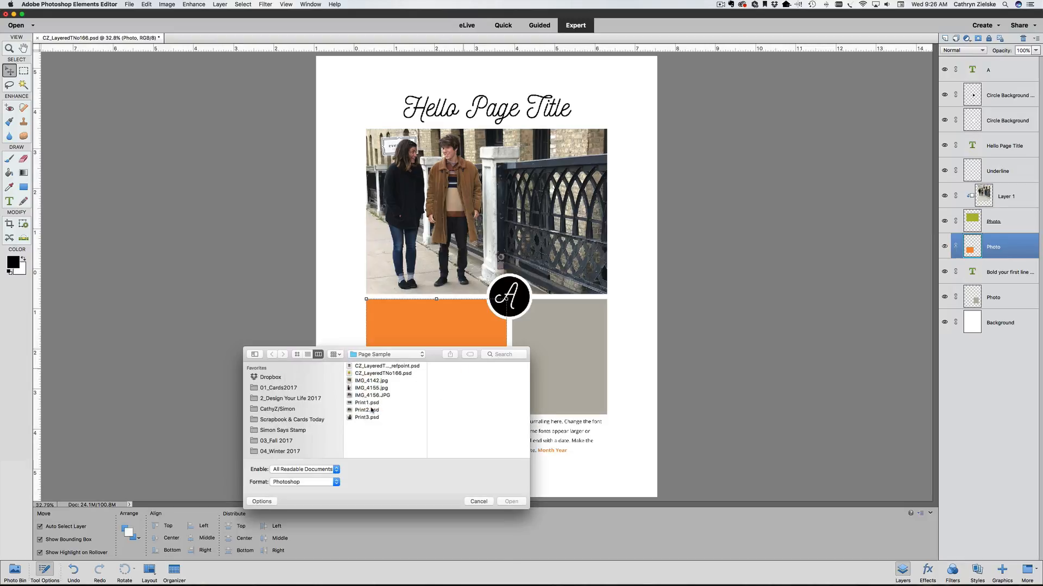
click(369, 389)
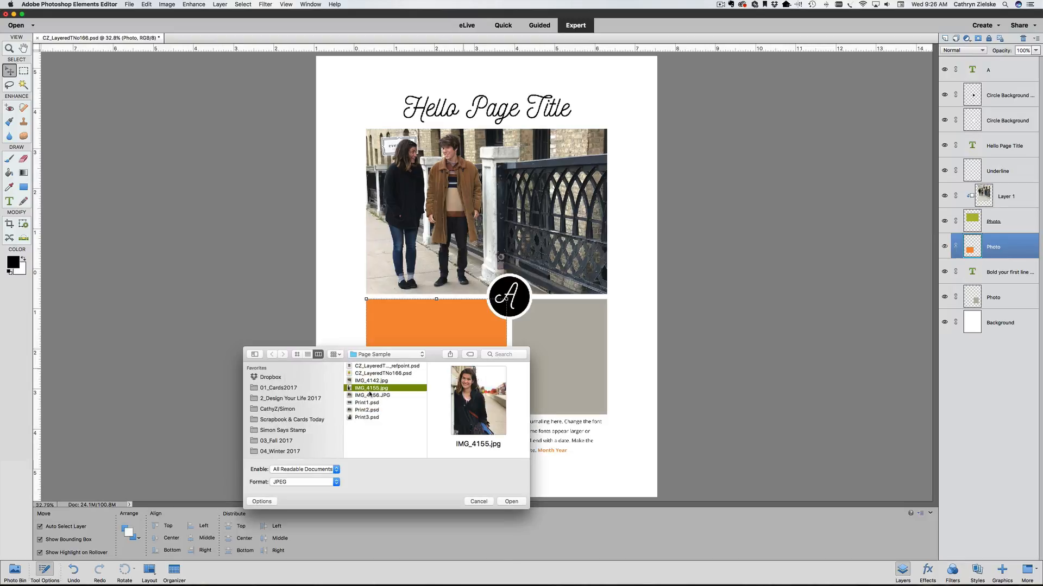
click(371, 396)
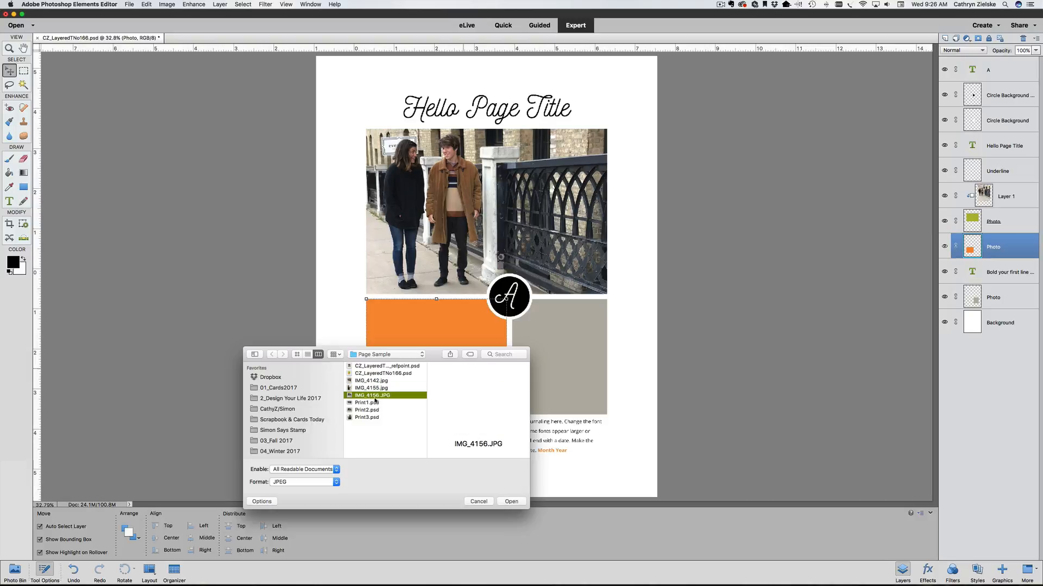
click(513, 502)
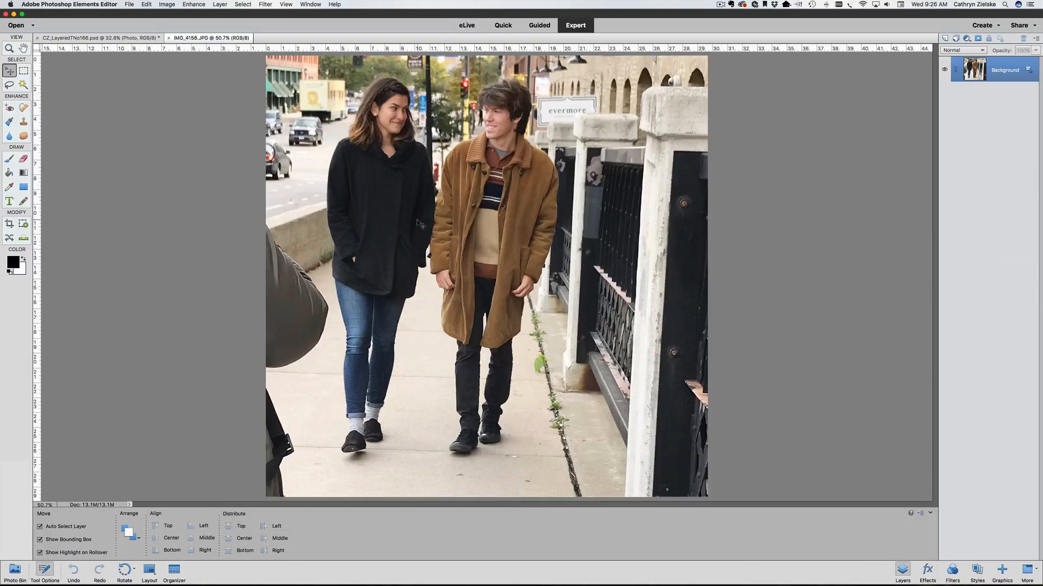
Step: Copy the entire photo, close its file, paste it above the orange placeholder and clip it to that placeholder
key(super+a)
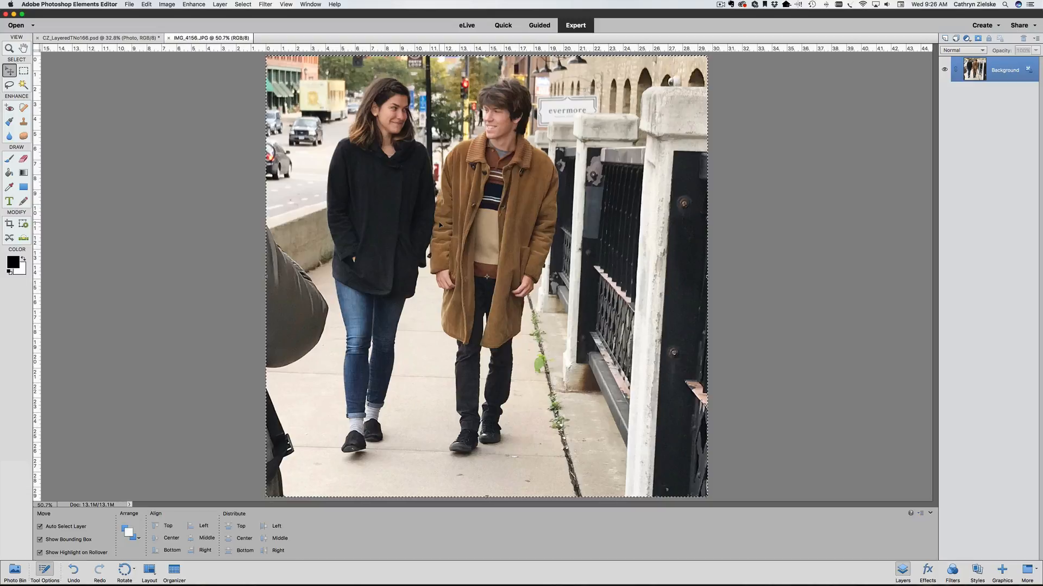
key(super+c)
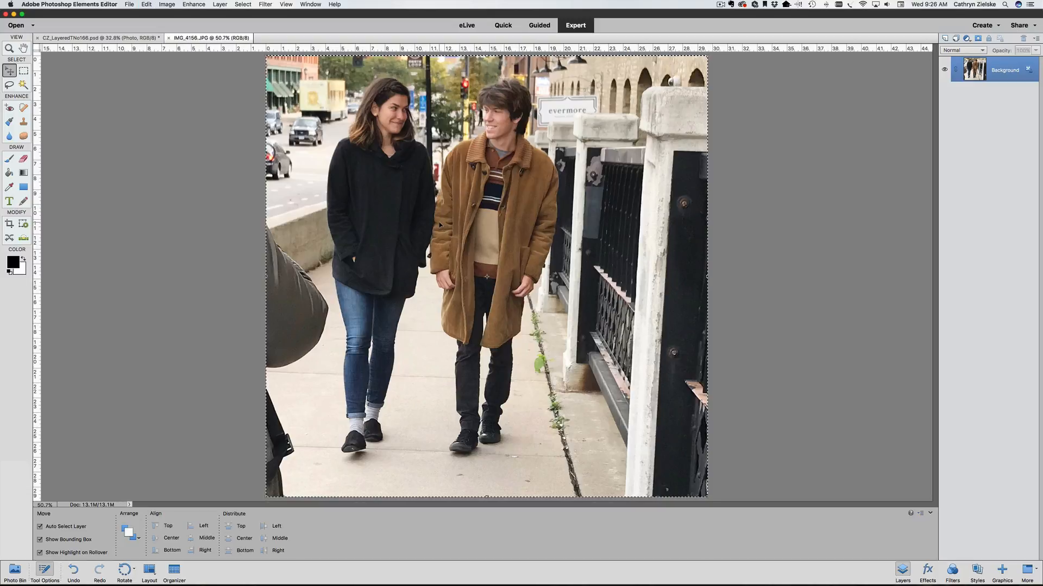
key(super+w)
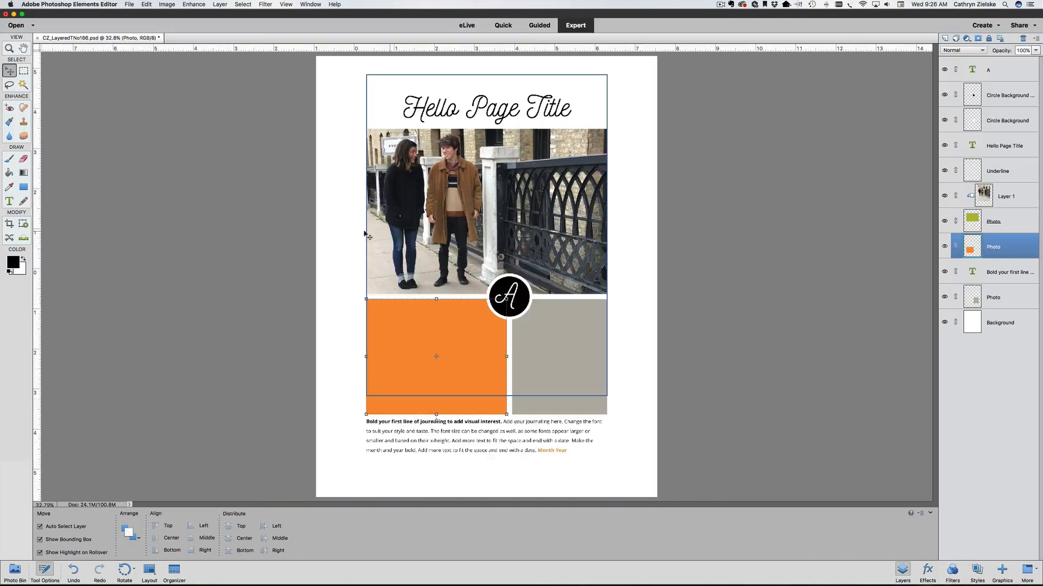
key(super+v)
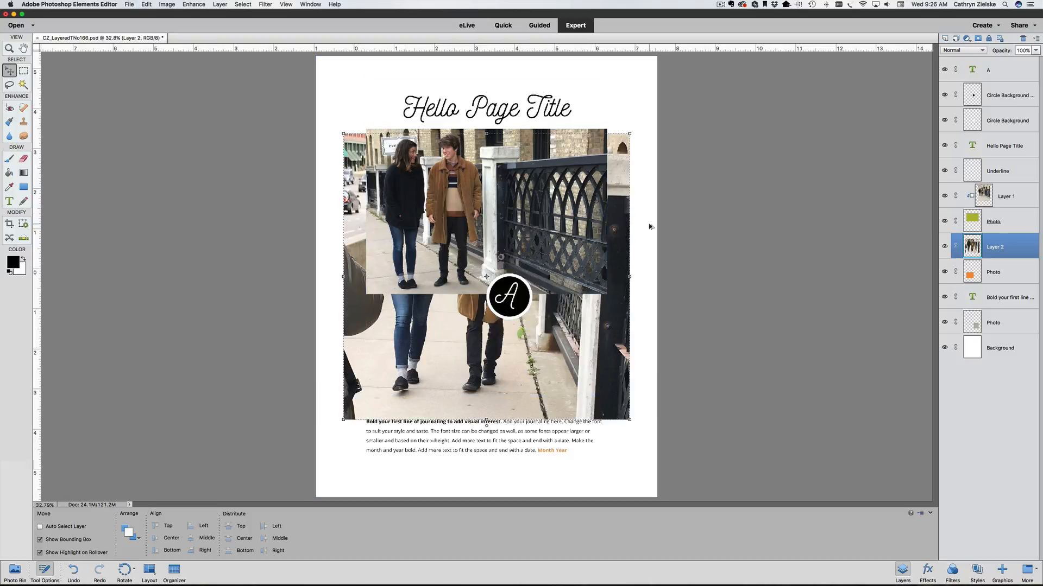
key(super+g)
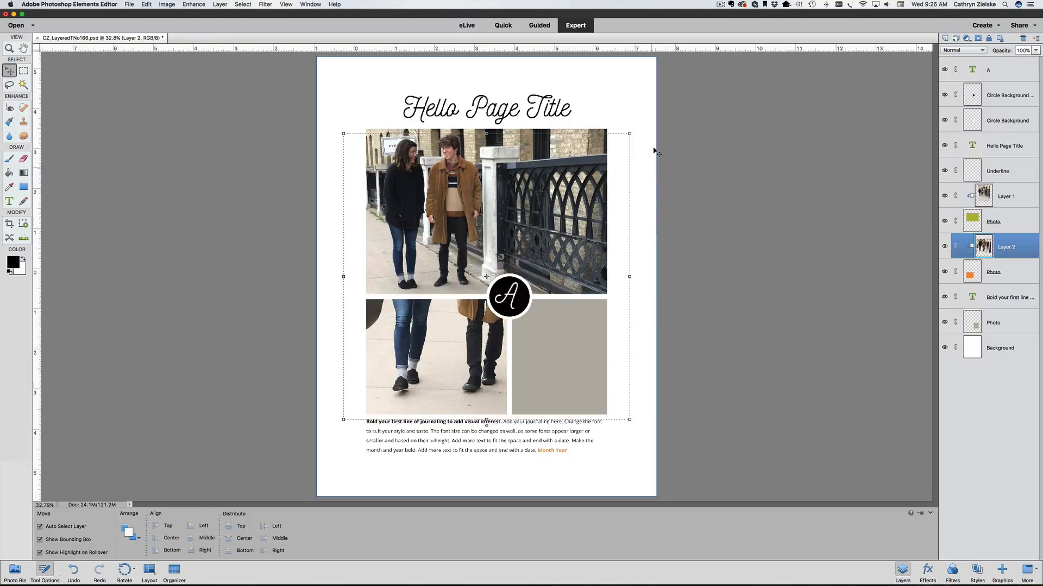
Step: Scale the clipped photo down proportionally to about 49.7% so its width roughly matches the orange placeholder
drag(629, 134, 520, 261)
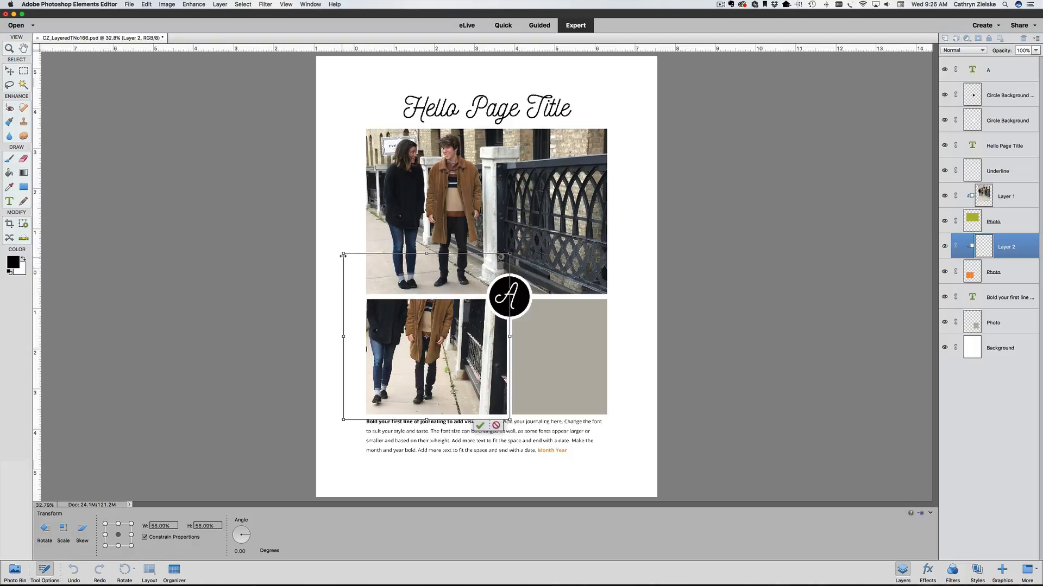
drag(343, 253, 360, 279)
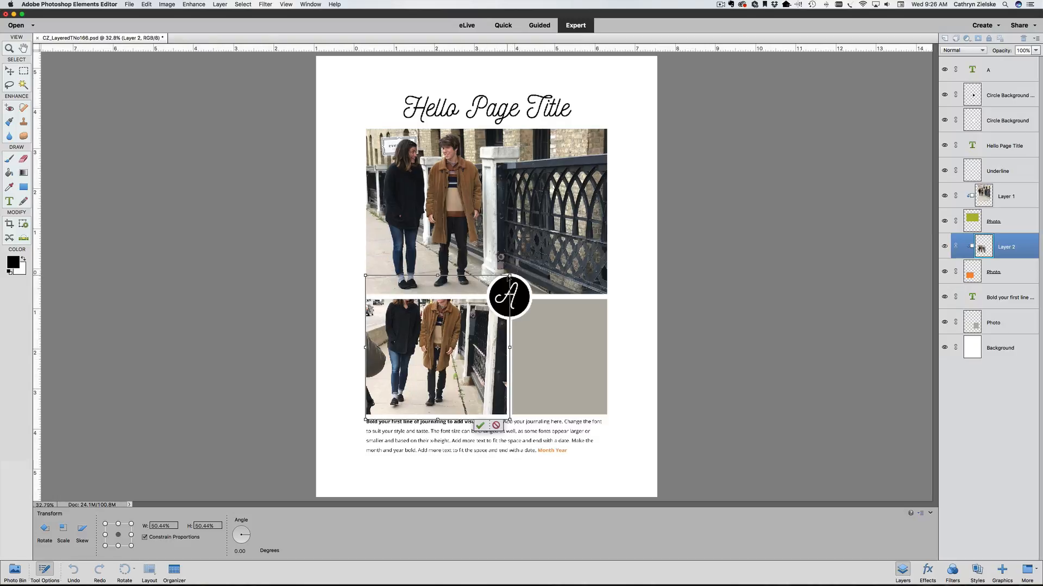
drag(509, 277, 506, 278)
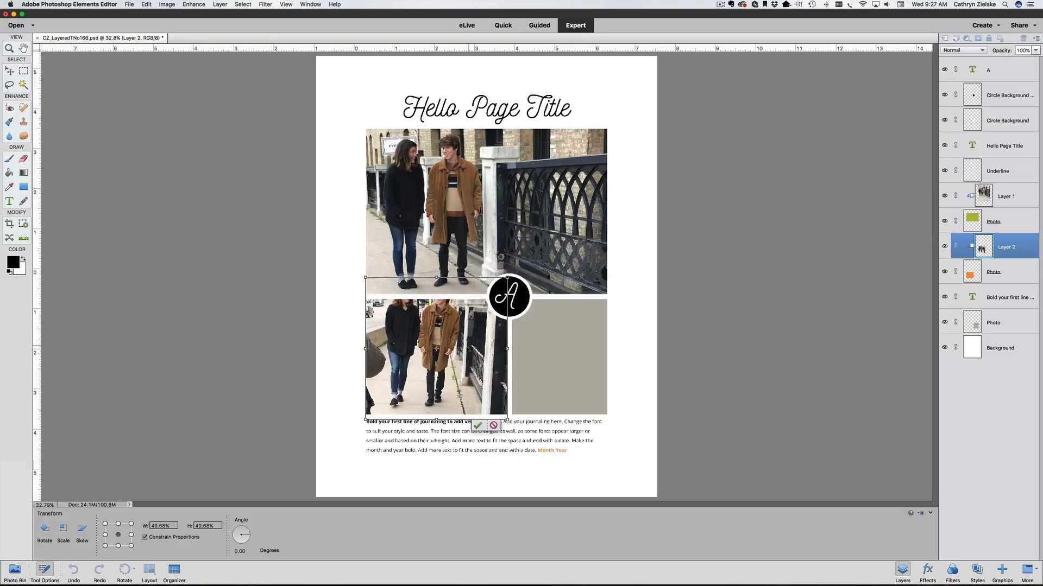
key(Return)
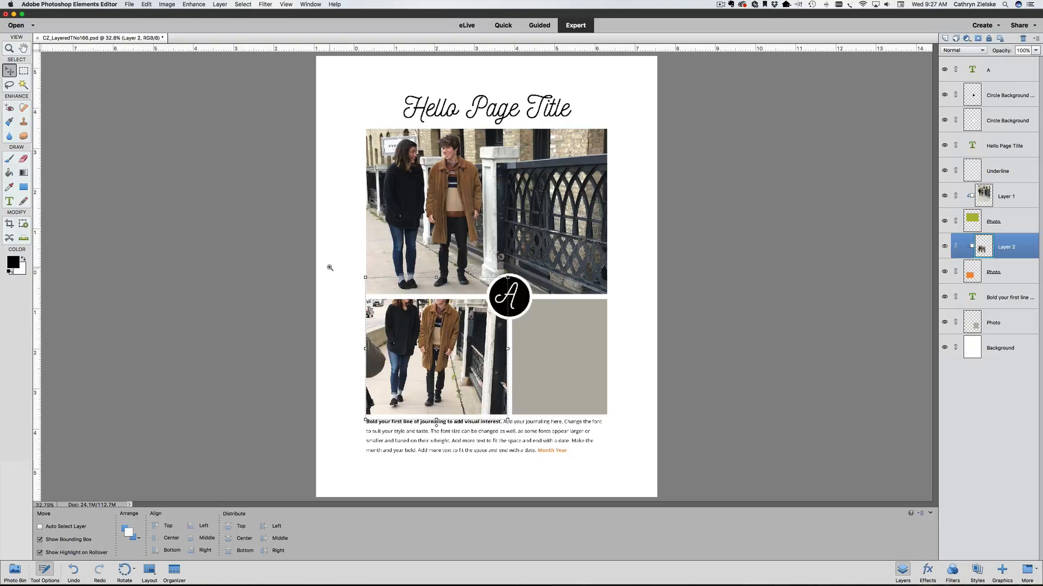
Step: Move the clipped photo down to bring the couple's heads into the placeholder and shrink it slightly to fit the placeholder's width
drag(327, 268, 627, 437)
drag(497, 365, 504, 398)
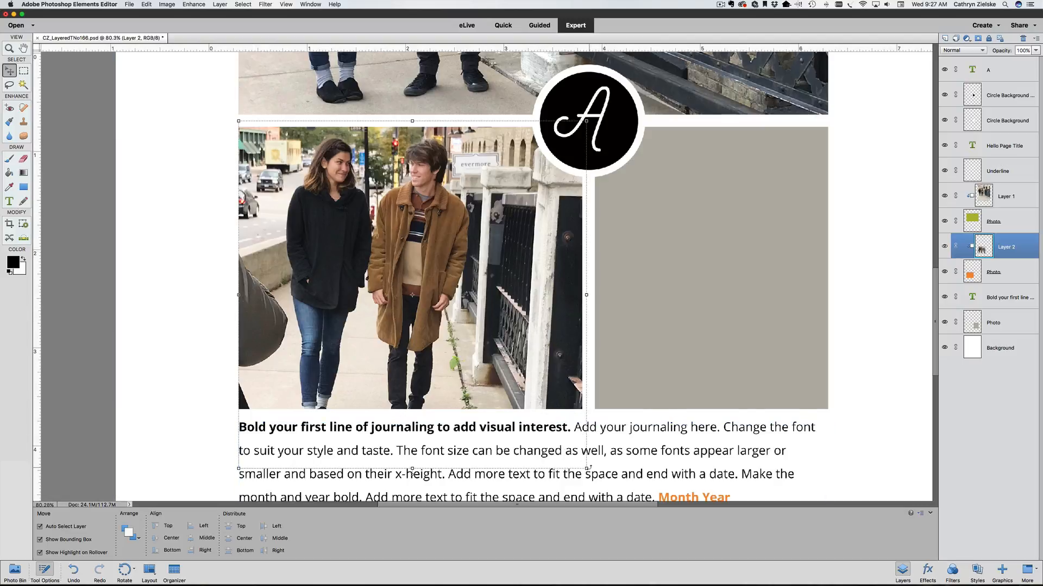
drag(585, 468, 585, 466)
key(Return)
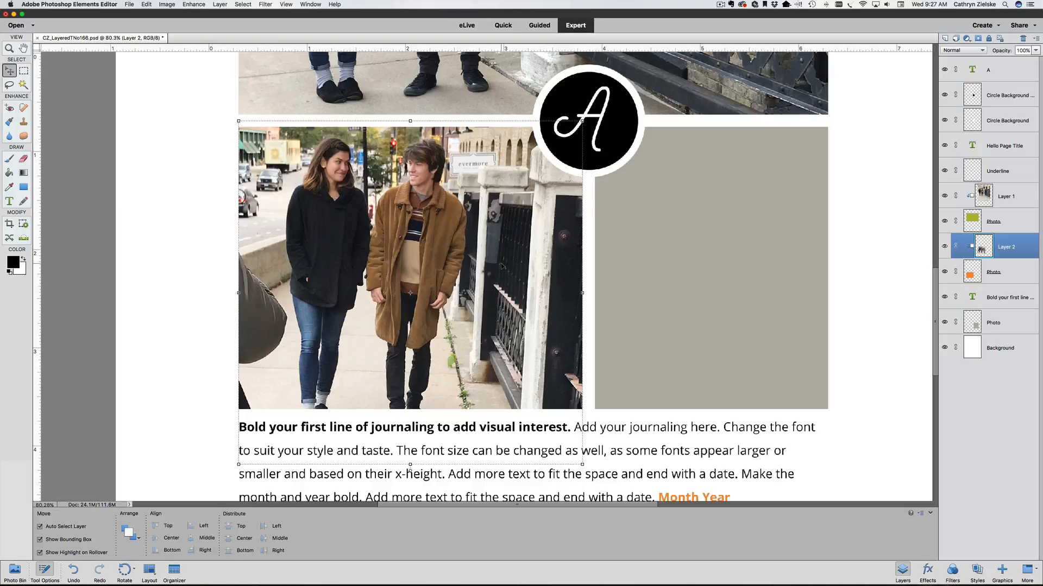
Step: Nudge the clipped photo upward until the couple's shoes come into the placeholder while their heads stay inside, then deselect it
key(Up)
key(Up)
key(Up)
key(Up)
key(Up)
key(Up)
key(Up)
key(Up)
key(Up)
key(Up)
key(Up)
key(Up)
key(Up)
key(Up)
key(Up)
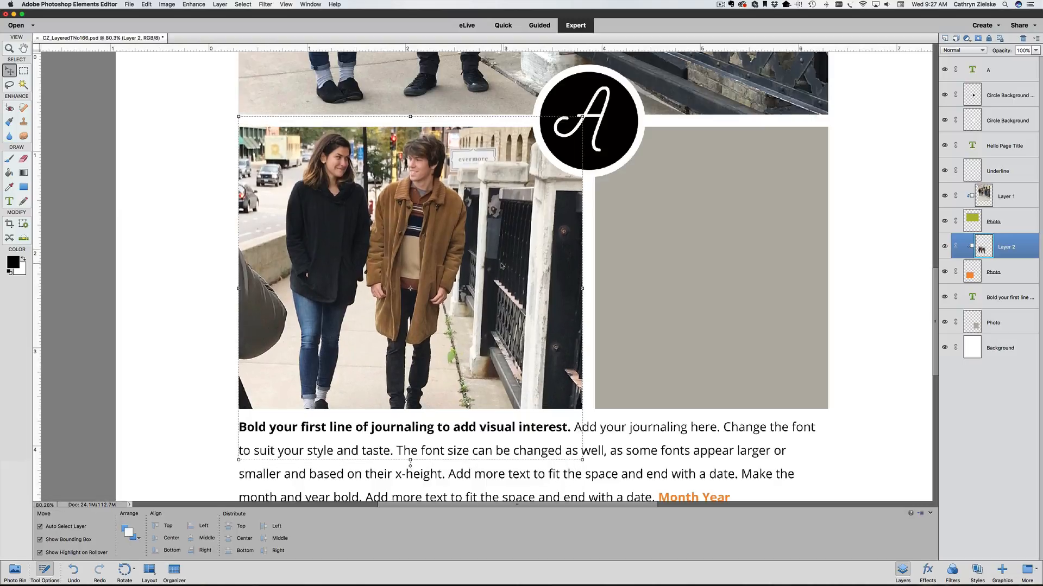
key(Up)
key(Up)
key(Up)
key(Up)
key(Up)
key(Up)
key(Up)
key(Up)
key(Up)
key(Up)
key(Up)
key(Up)
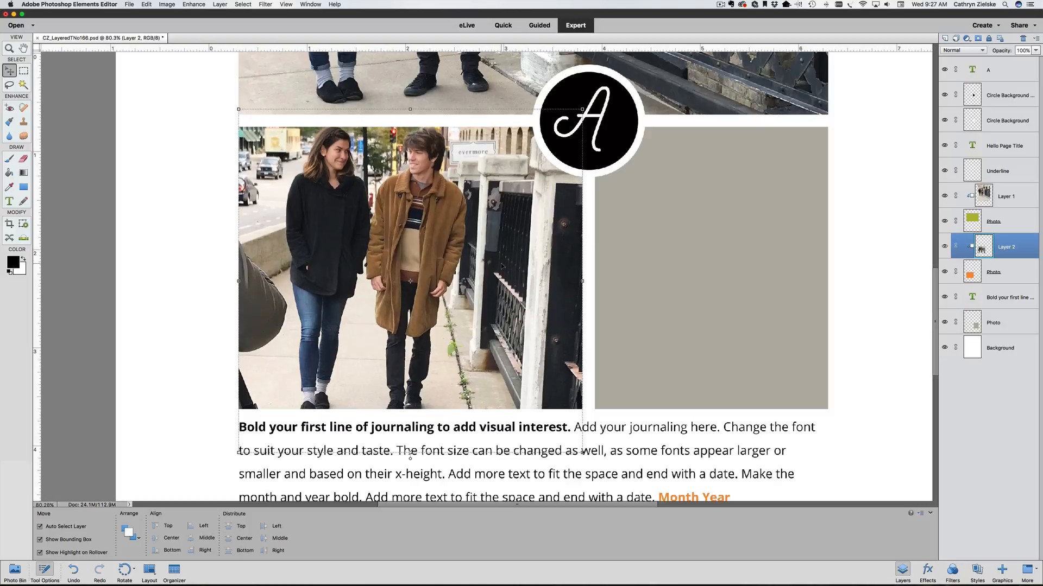
key(Up)
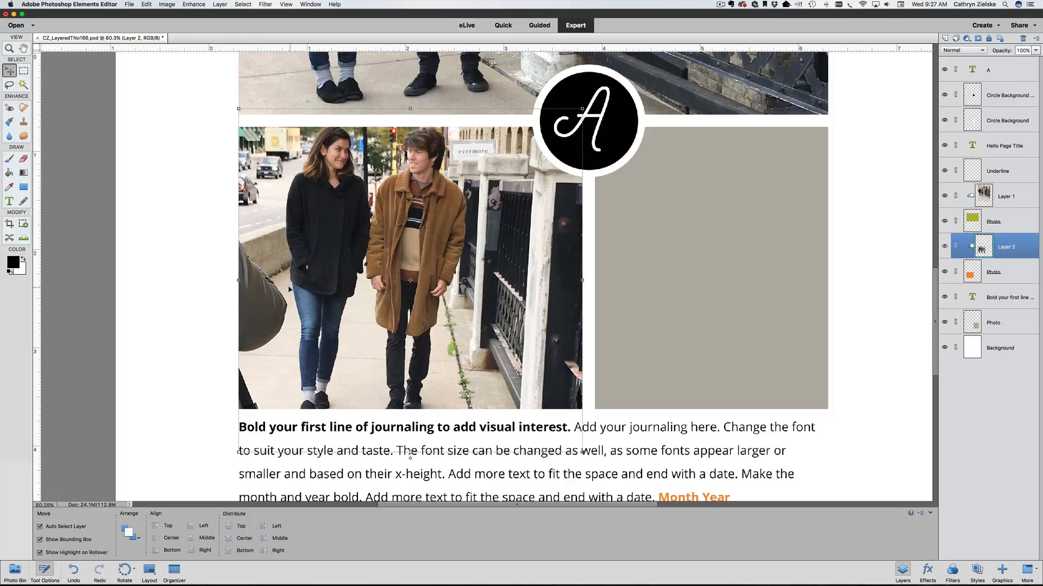
click(195, 291)
key(super+0)
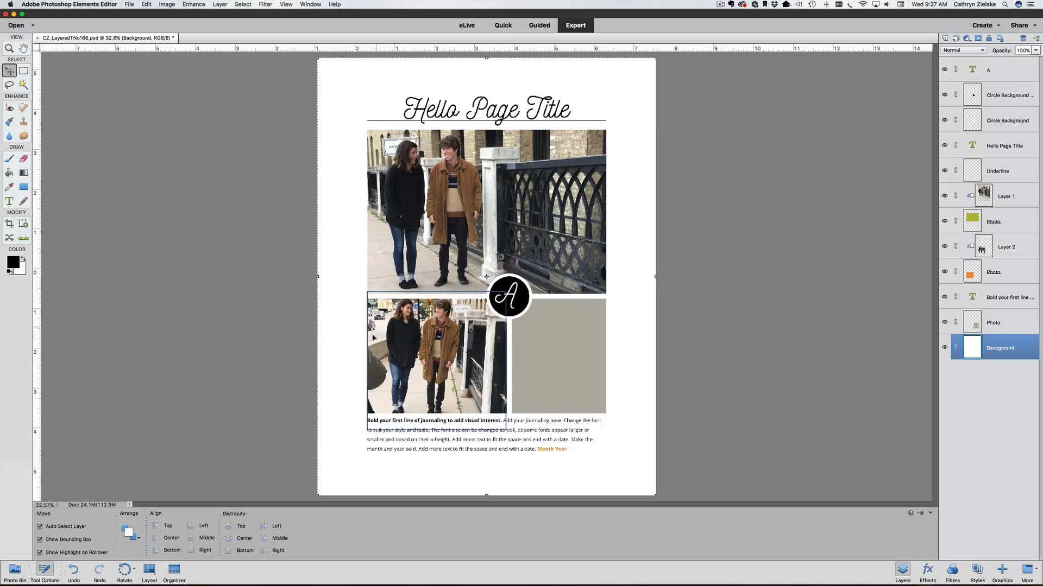
Step: Show the grid and stretch the orange placeholder's bottom edge down to about 104.29% of its height, revealing more below the couple's shoes
click(537, 371)
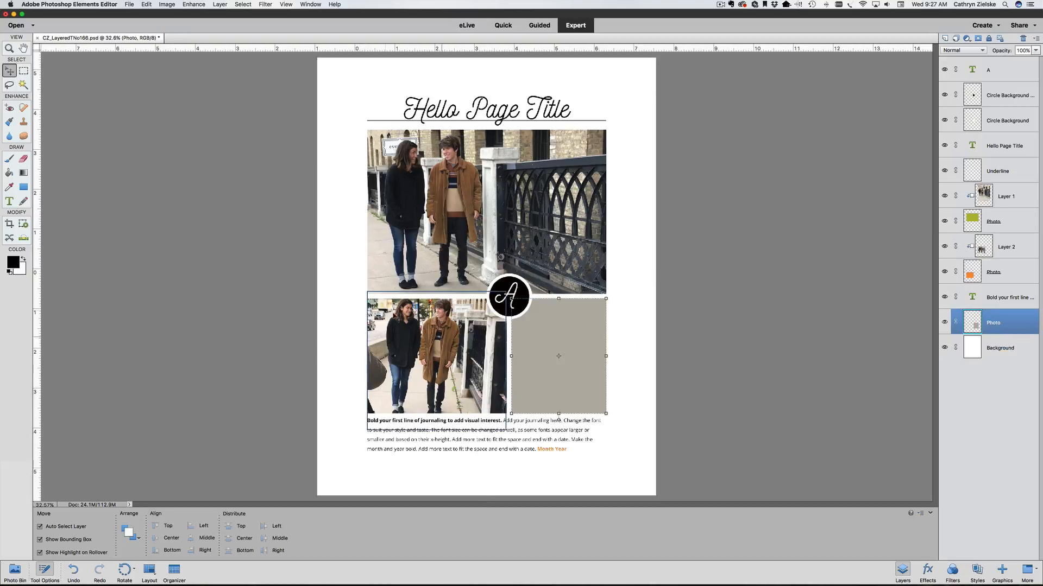
drag(341, 281, 355, 288)
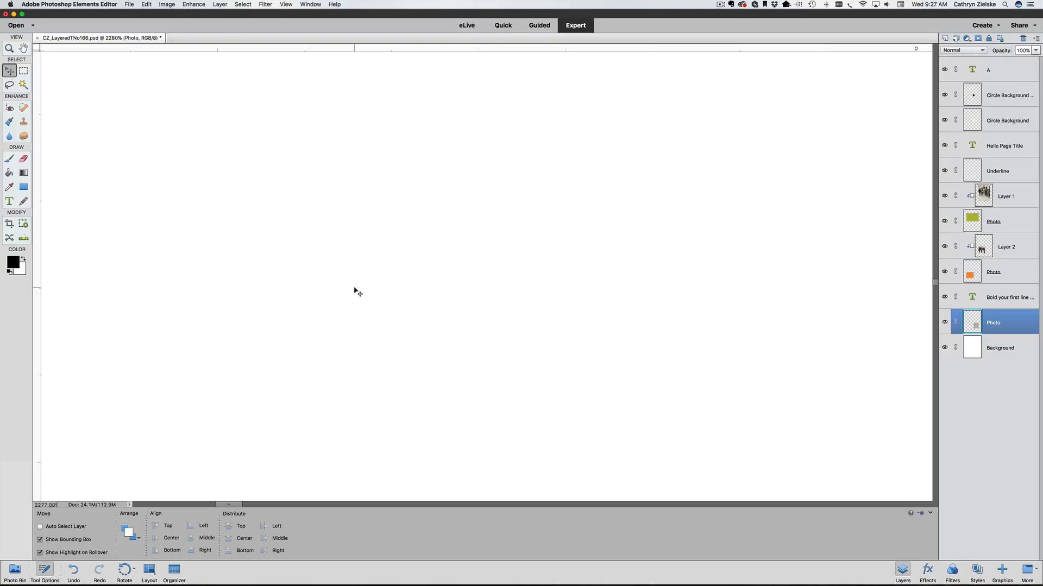
key(super+0)
drag(355, 288, 706, 473)
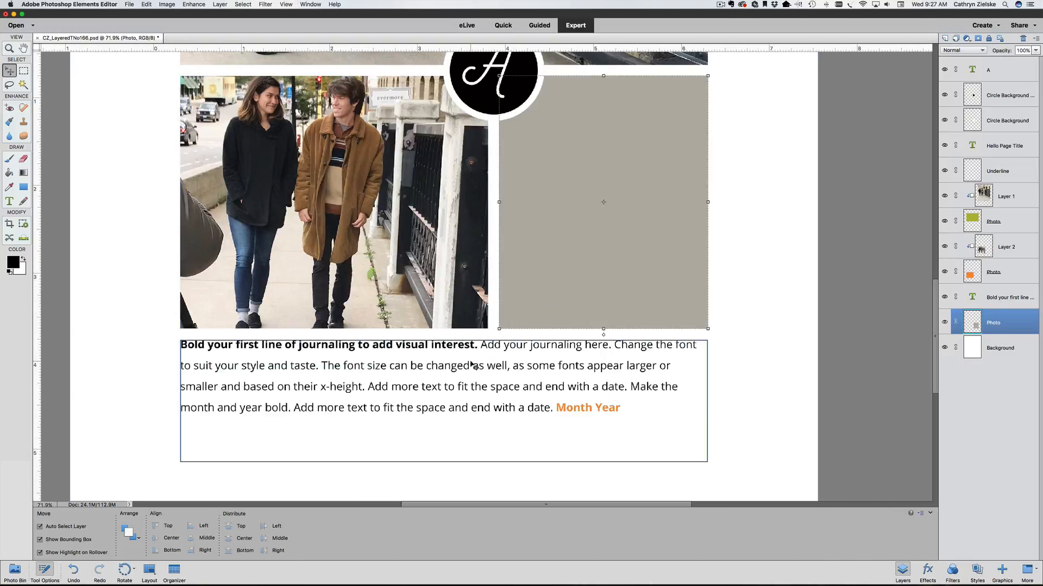
click(994, 280)
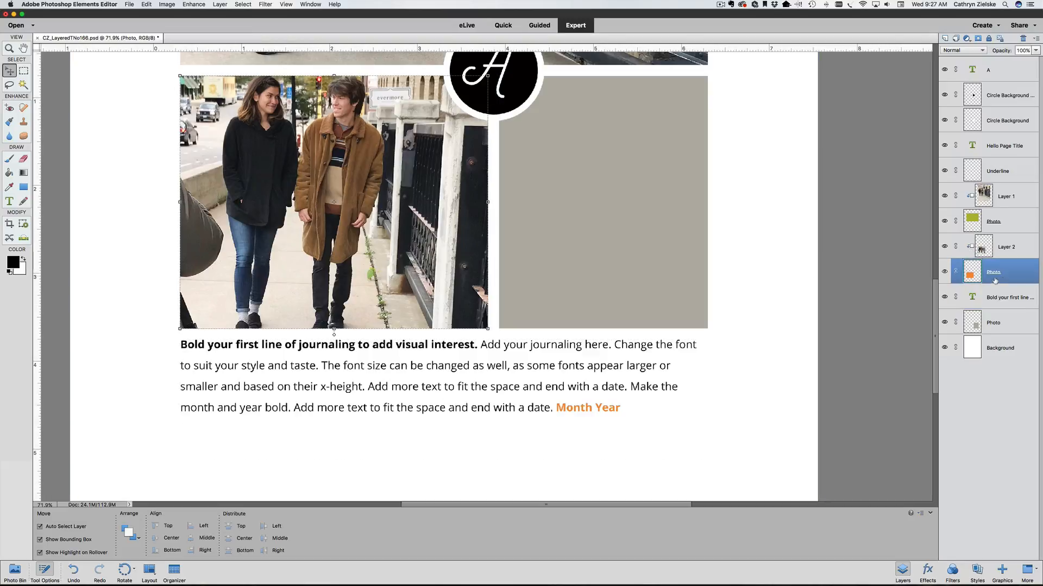
drag(334, 328, 333, 331)
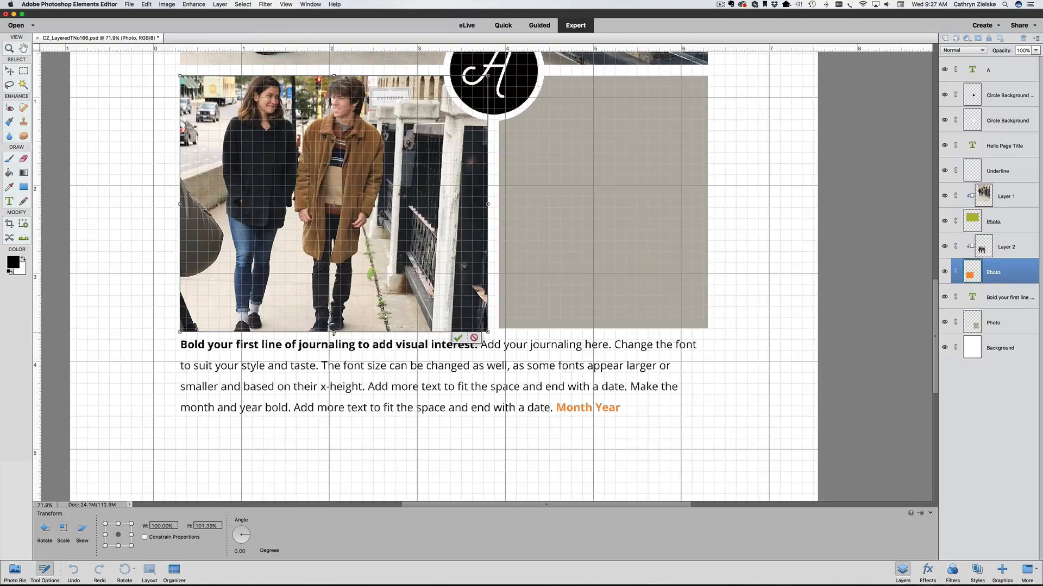
scroll(334, 332, left, 3)
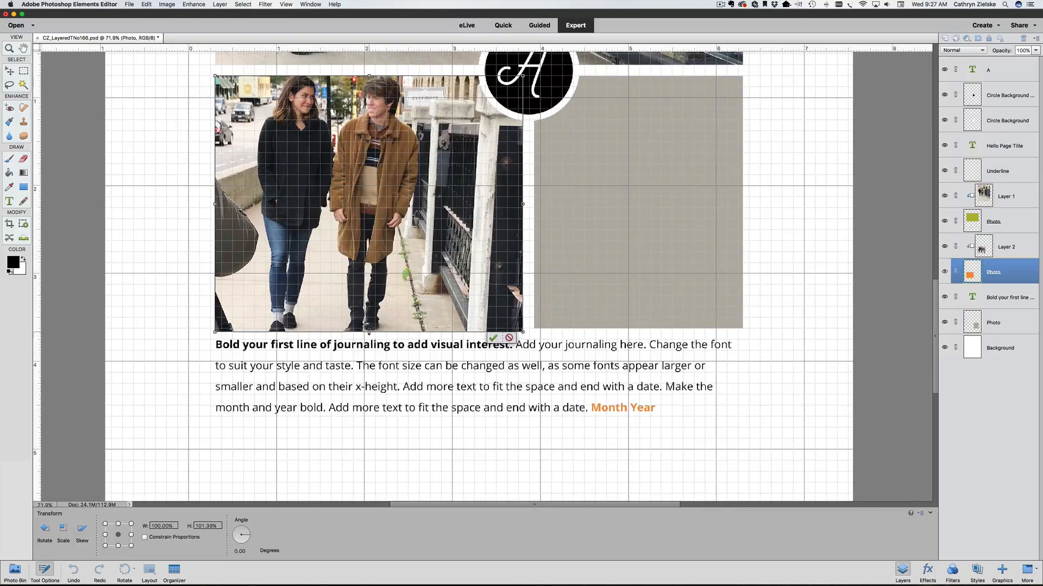
drag(373, 332, 374, 339)
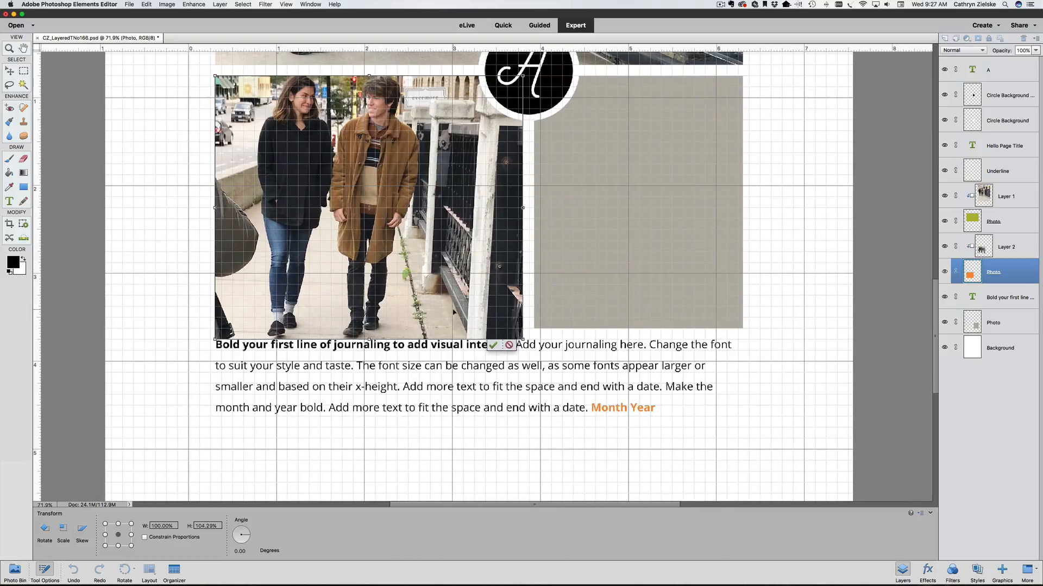
key(Return)
Step: Stretch the grey placeholder's bottom edge down to line up with the bottom of the clipped photo beside it
click(643, 322)
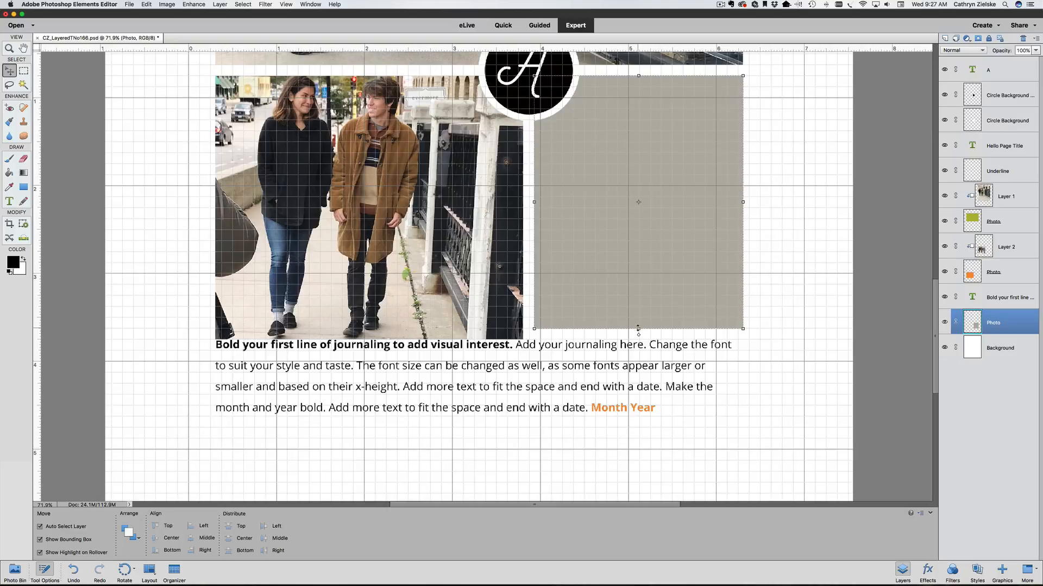
drag(638, 328, 640, 340)
key(Return)
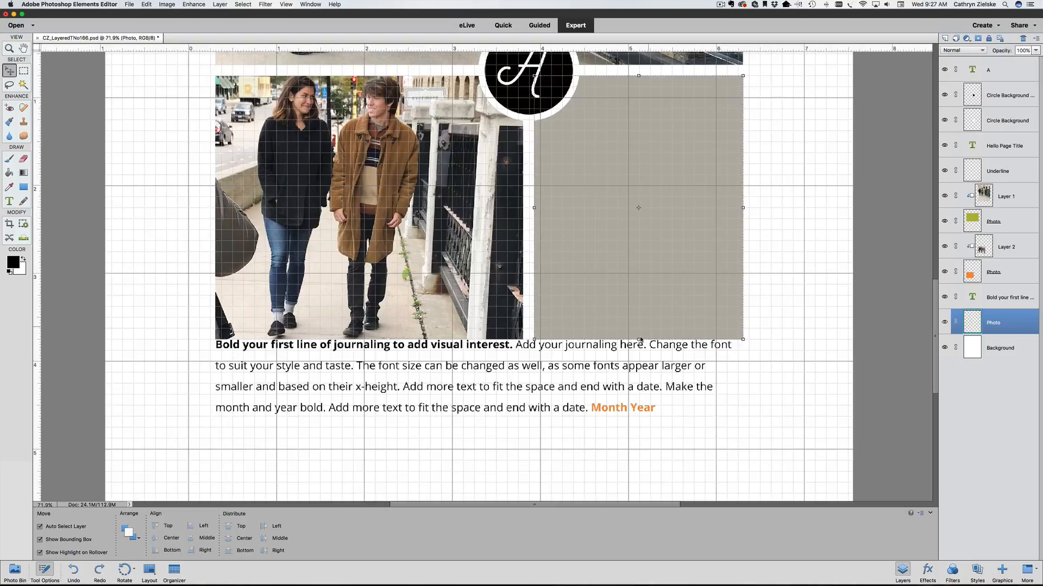
Step: Move the journaling text block down to restore the gap below the lengthened placeholders, then deselect it
drag(563, 376, 563, 387)
key(Down)
key(Down)
key(Down)
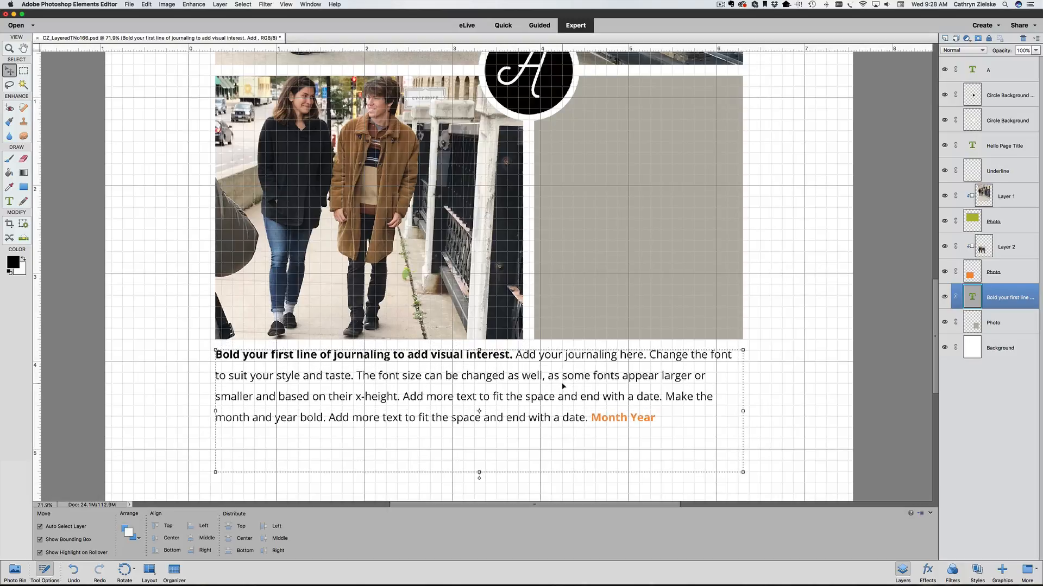
click(102, 288)
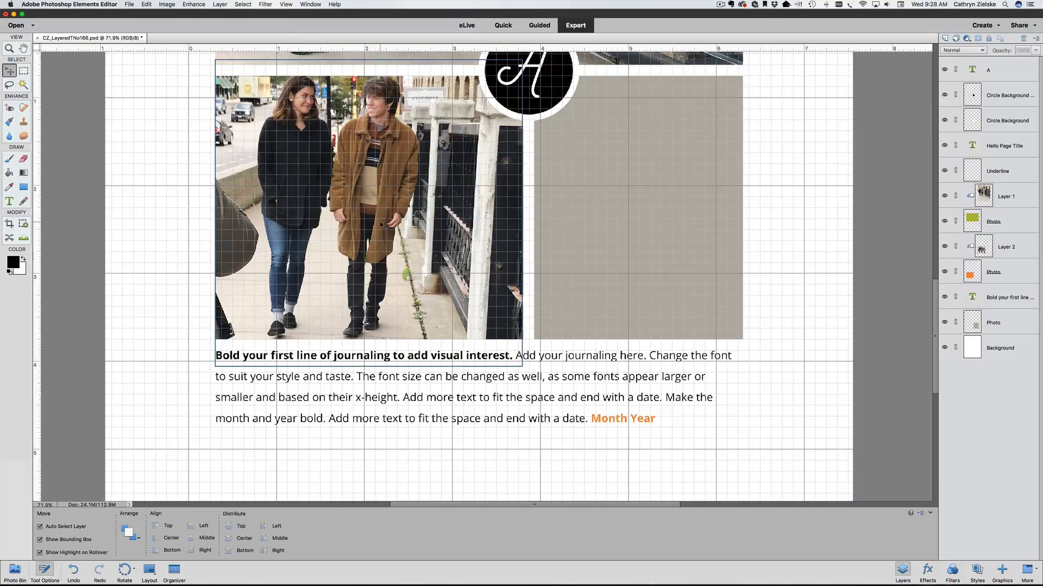
Step: Hide the grid, leave the clipped photo deselected and save the template with the whole page in view
click(310, 143)
click(174, 202)
key(super+apostrophe)
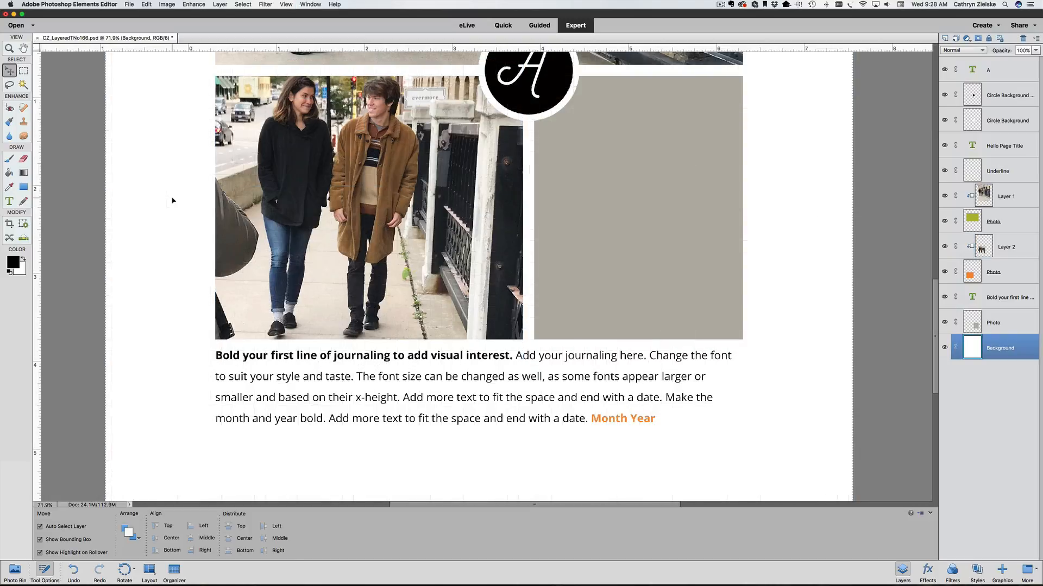
click(353, 189)
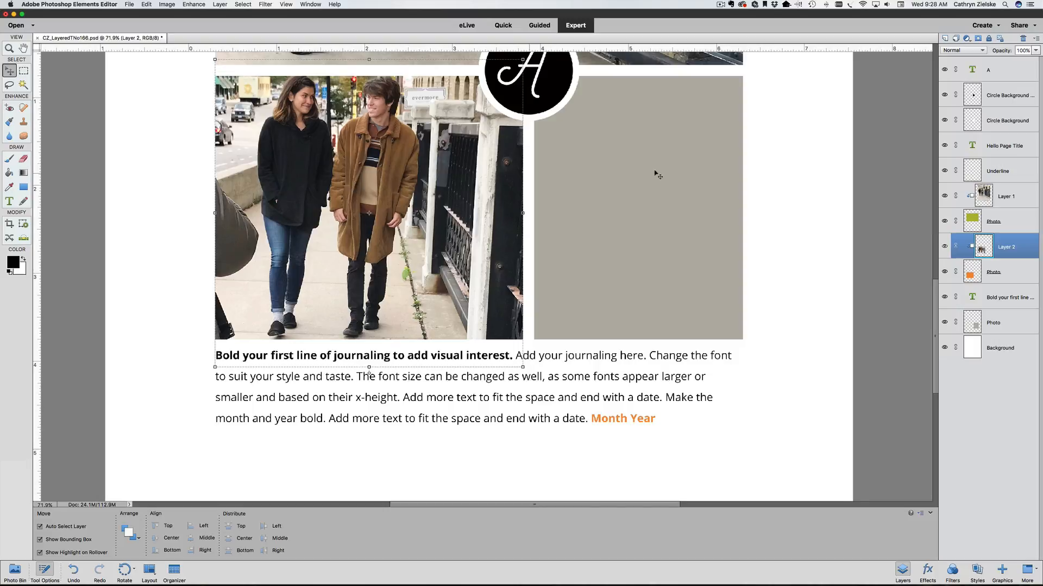
click(782, 203)
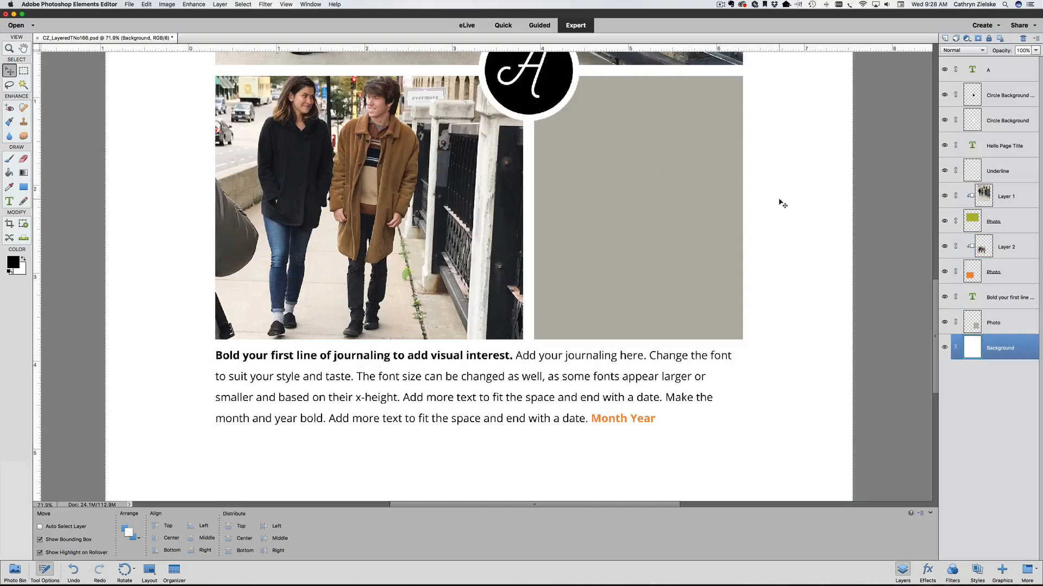
key(super+0)
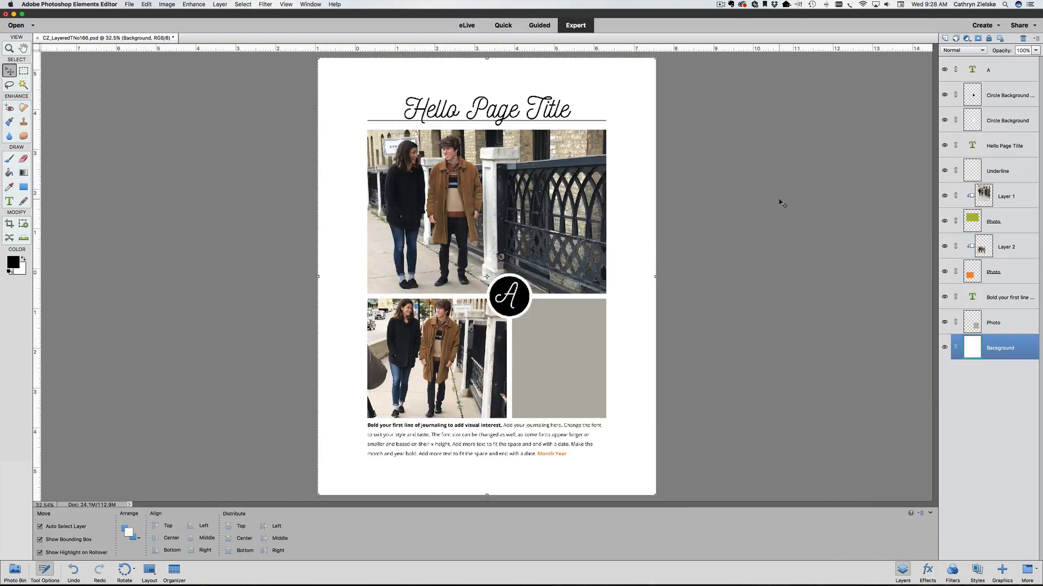
key(super+s)
Step: Select the grey placeholder as the target for the next picture and open the photo IMG_4155.jpg
click(579, 345)
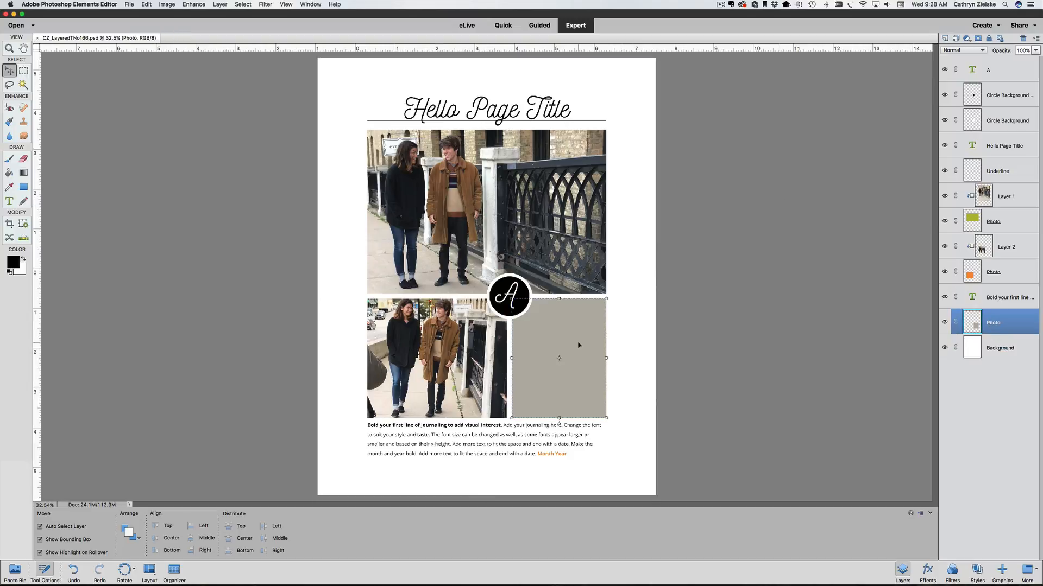
key(super+o)
click(364, 396)
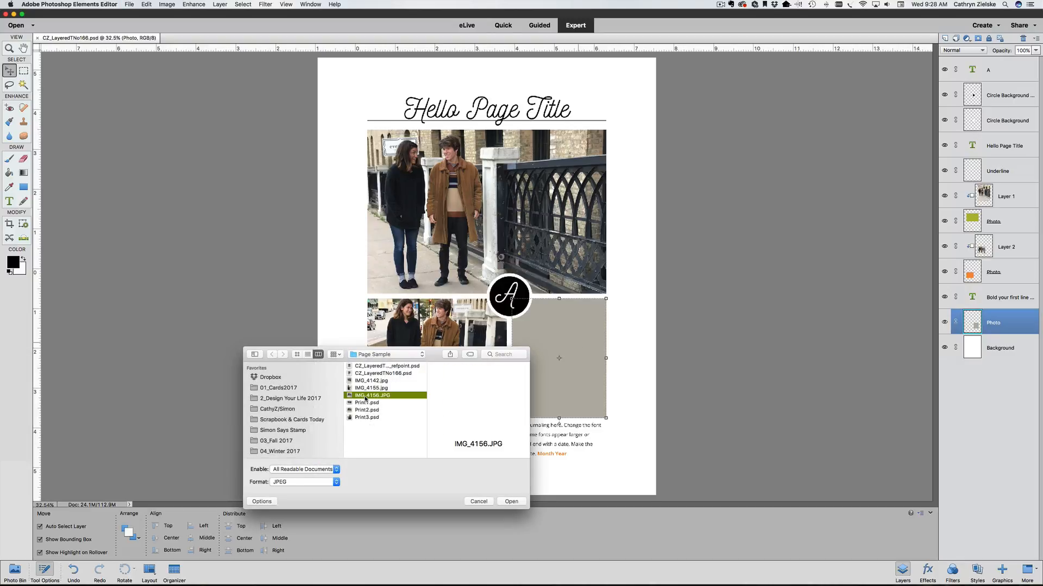
key(Up)
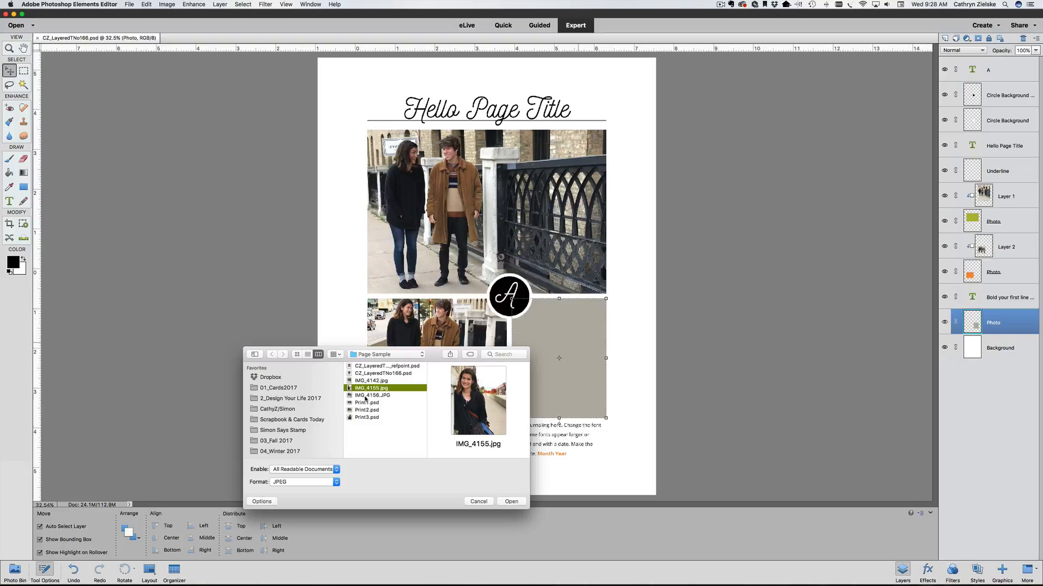
click(510, 501)
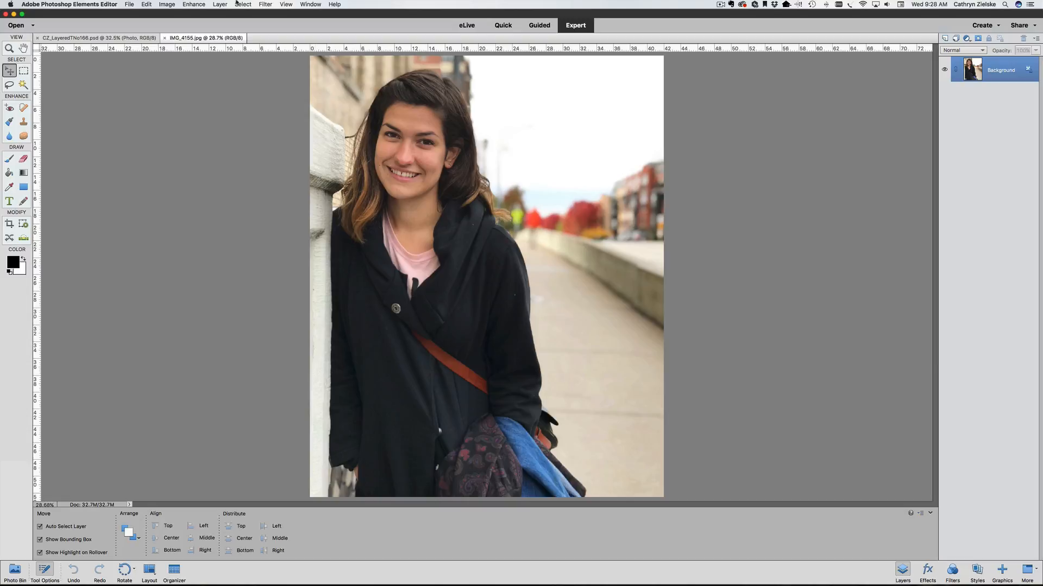
Step: Flip the opened portrait photo horizontally so the woman stands on its right side
click(173, 3)
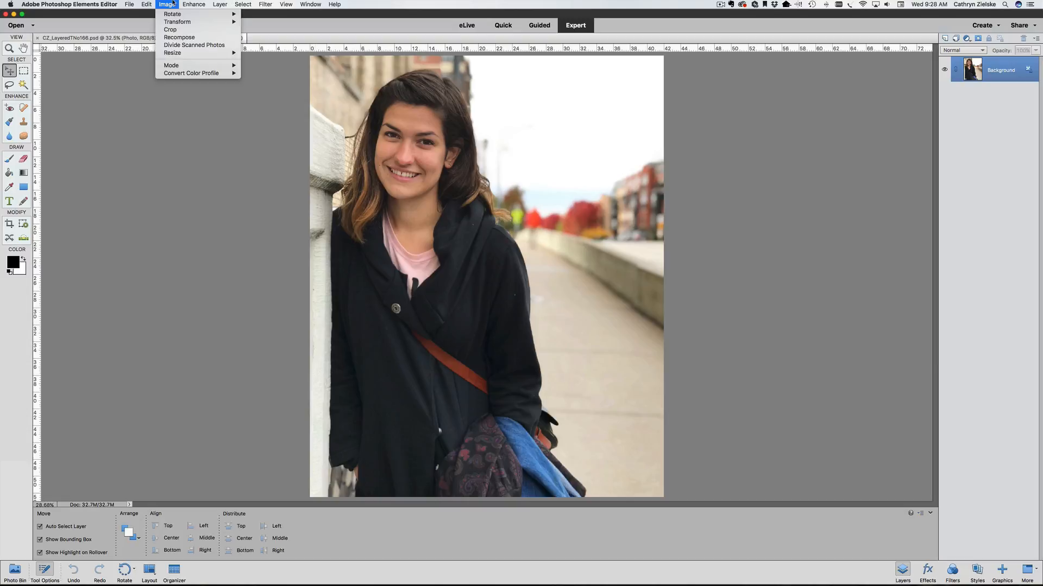
mouse_move(173, 21)
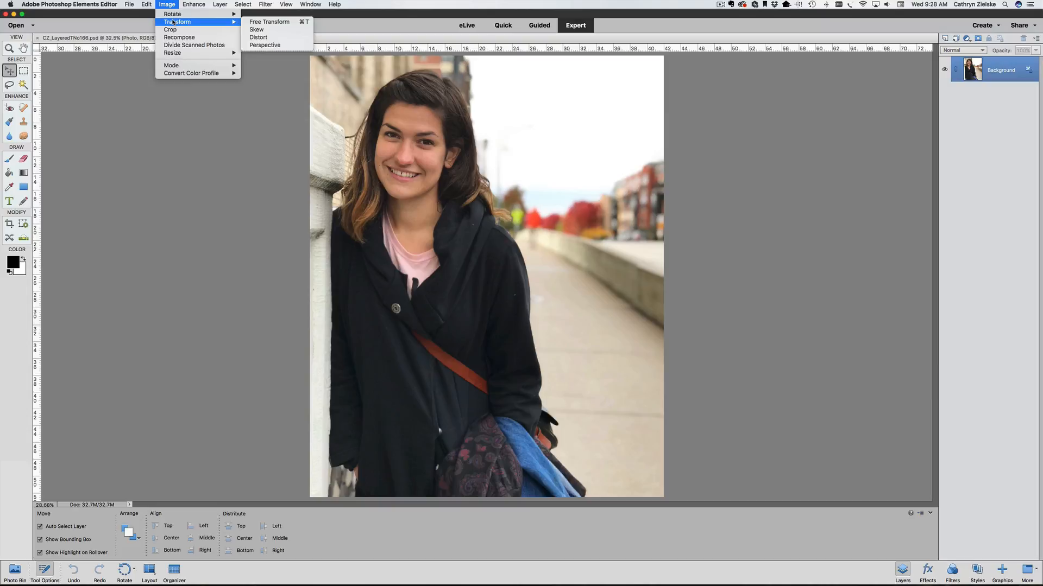
mouse_move(169, 53)
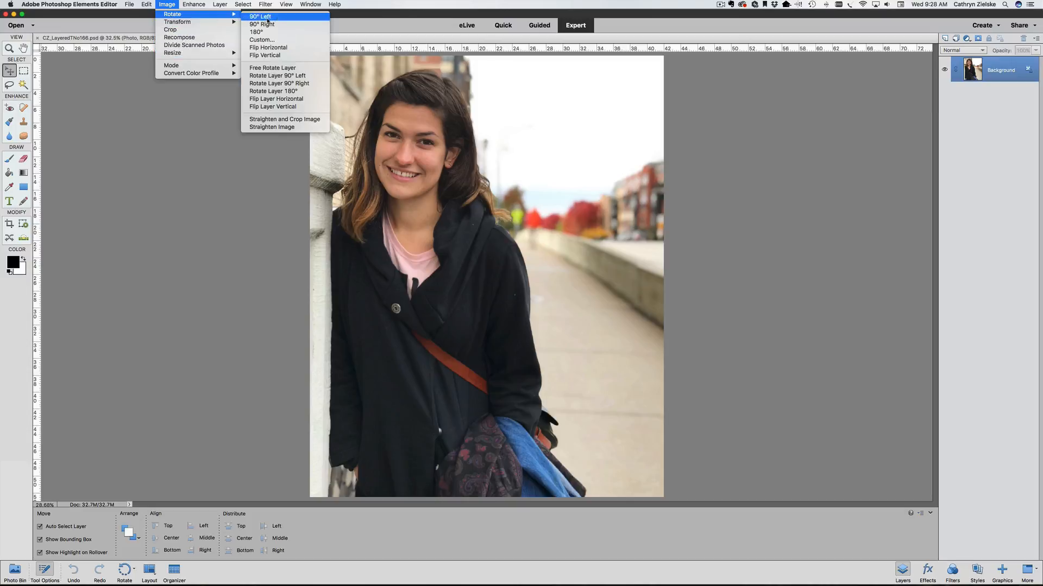
click(290, 47)
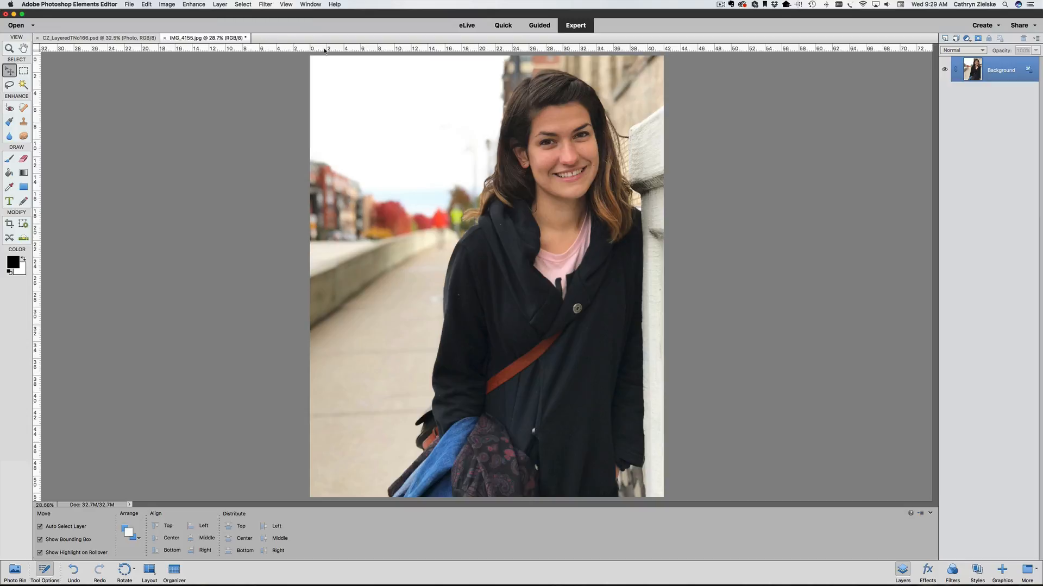
Step: Copy the entire flipped photo and paste it directly above the grey placeholder in CZ_LayeredTNo166.psd
key(super+a)
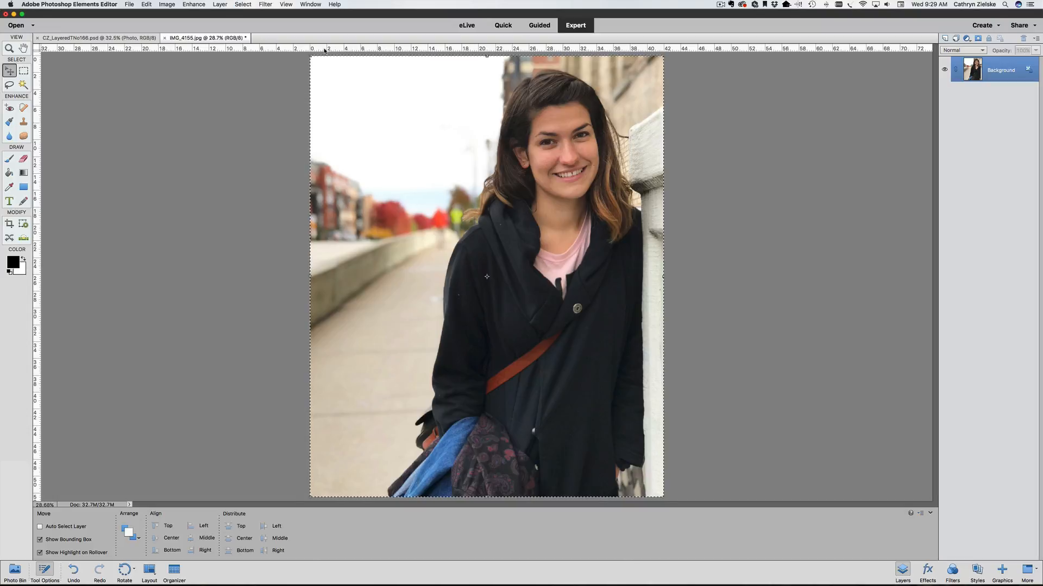
click(100, 38)
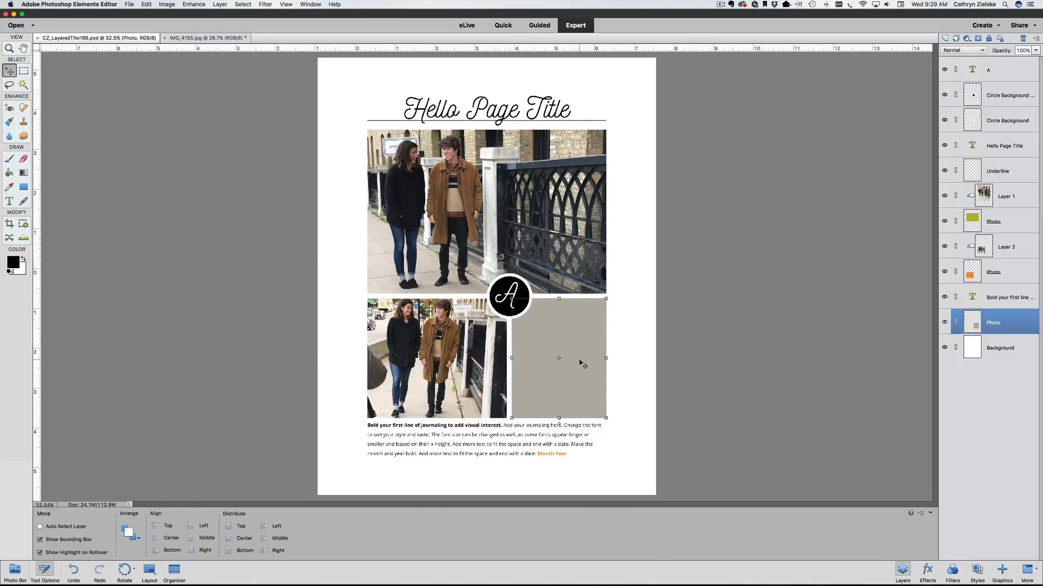
key(super+v)
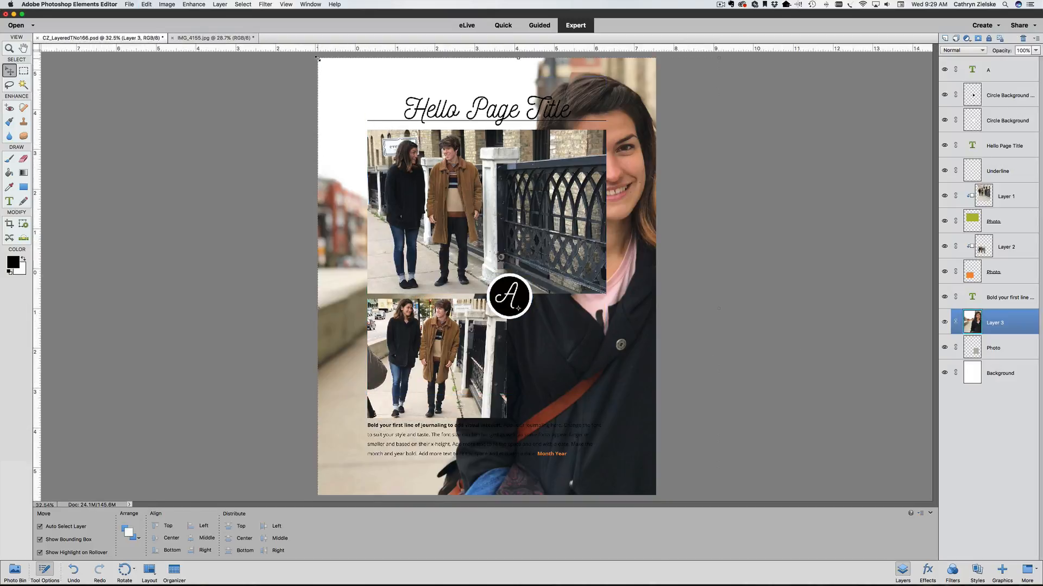
Step: Scale the pasted portrait down proportionally to about 37.55% and position it over the grey placeholder
drag(318, 58, 568, 370)
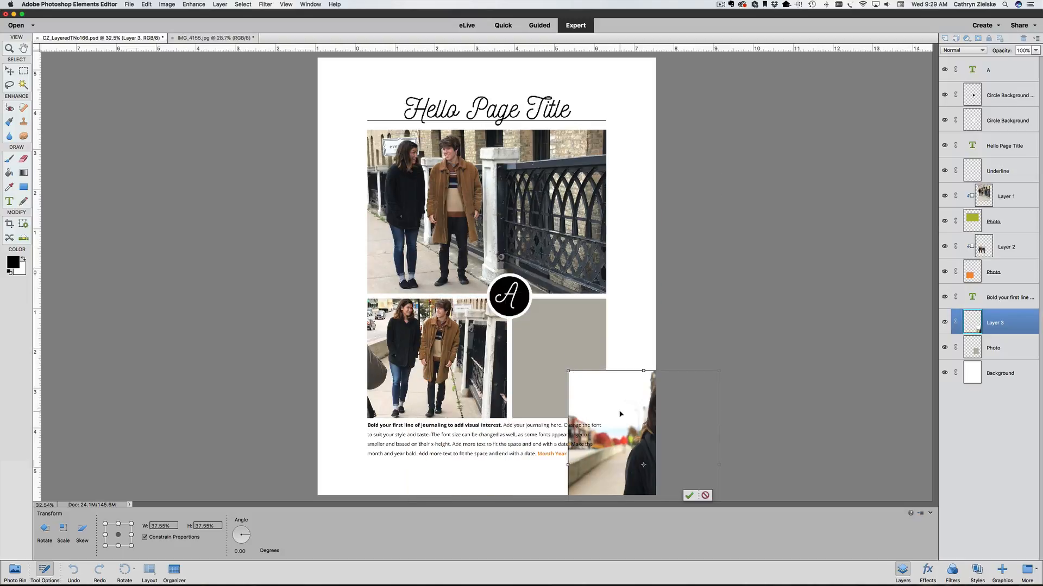
drag(620, 413, 515, 337)
drag(516, 342, 516, 339)
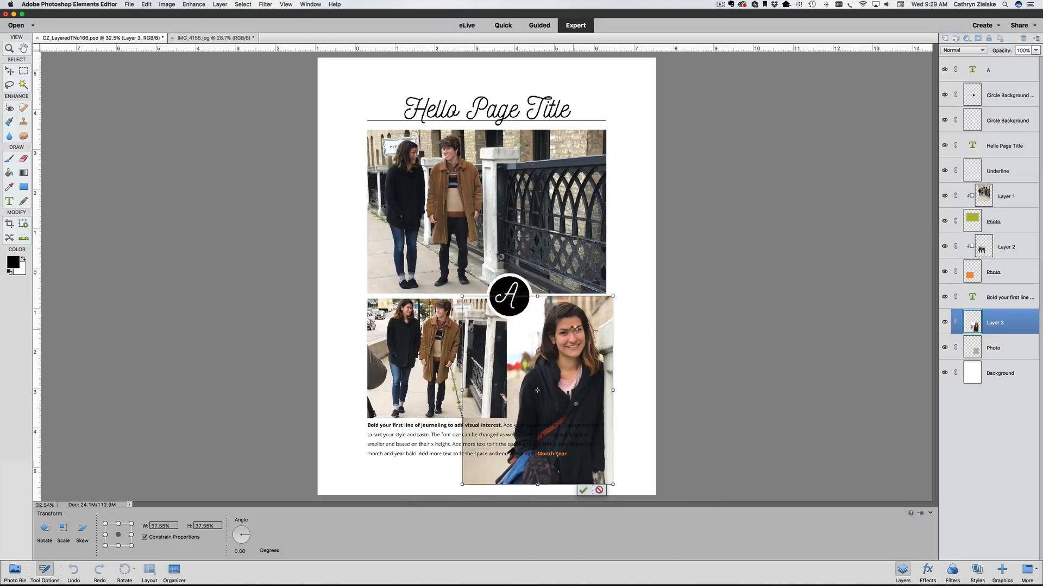
key(Return)
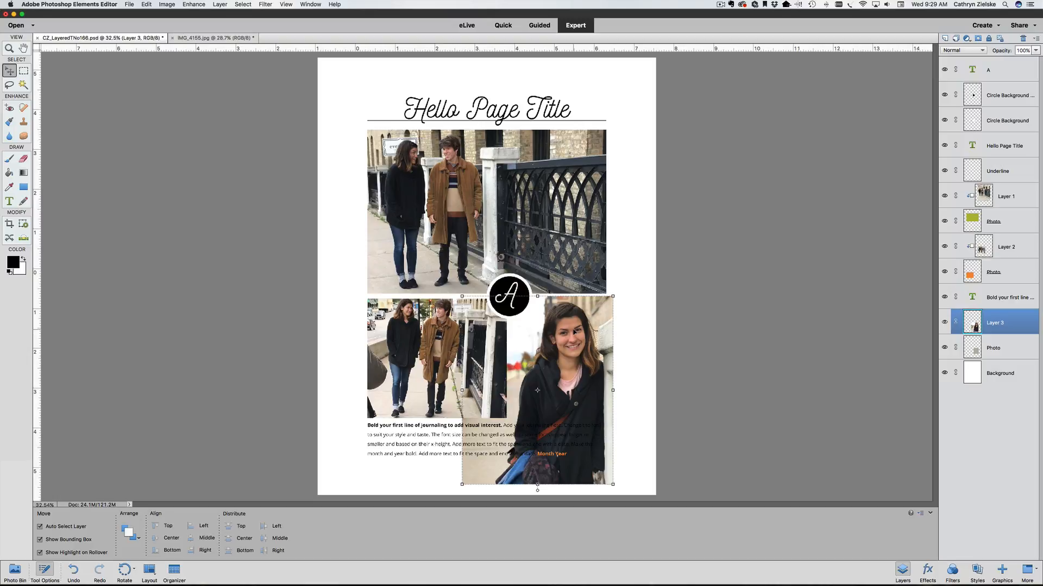
Step: Clip the portrait to the grey placeholder, shift it slightly right and down within the frame, and deselect it
key(super+g)
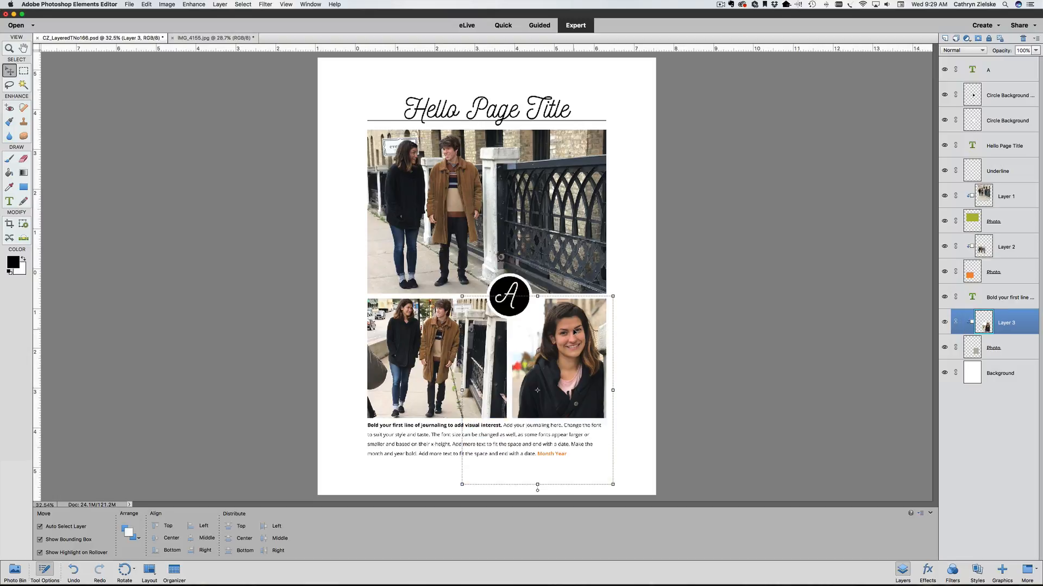
drag(573, 331, 564, 346)
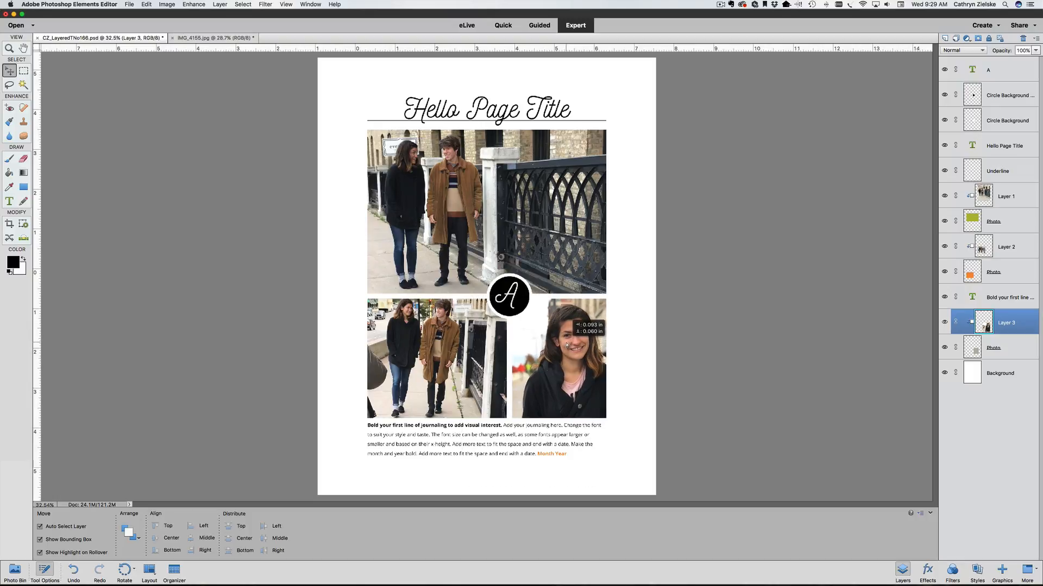
click(650, 352)
click(751, 346)
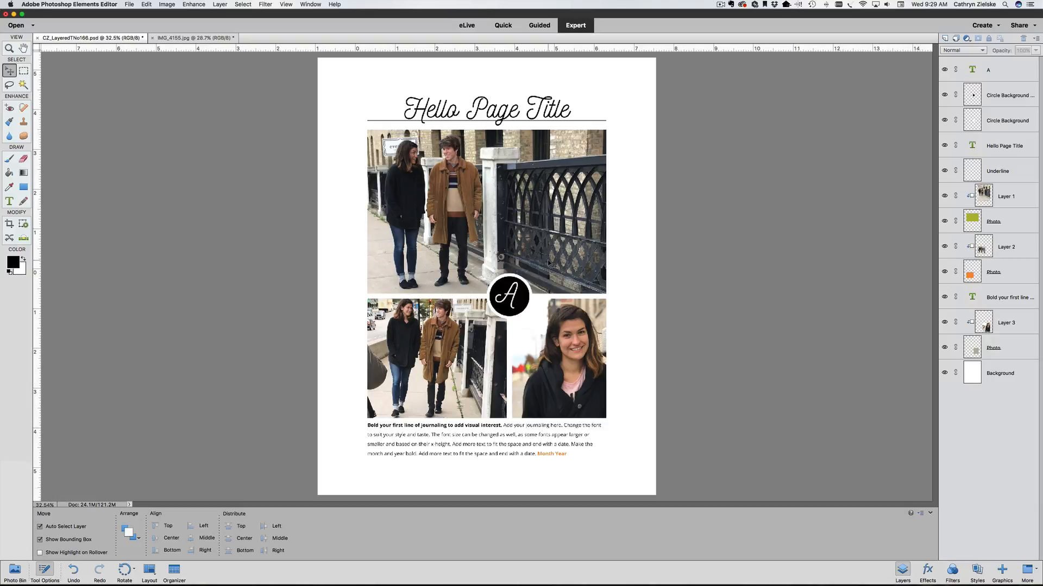
Step: Hide the circle monogram by switching off the letter A layer and both circle background layers, and leave nothing selected
click(509, 289)
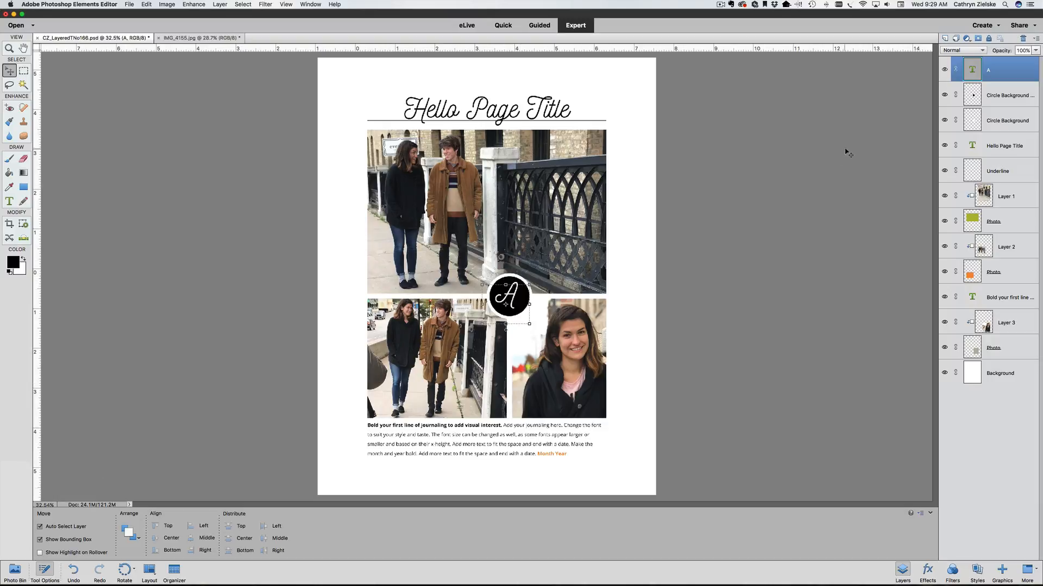
click(944, 69)
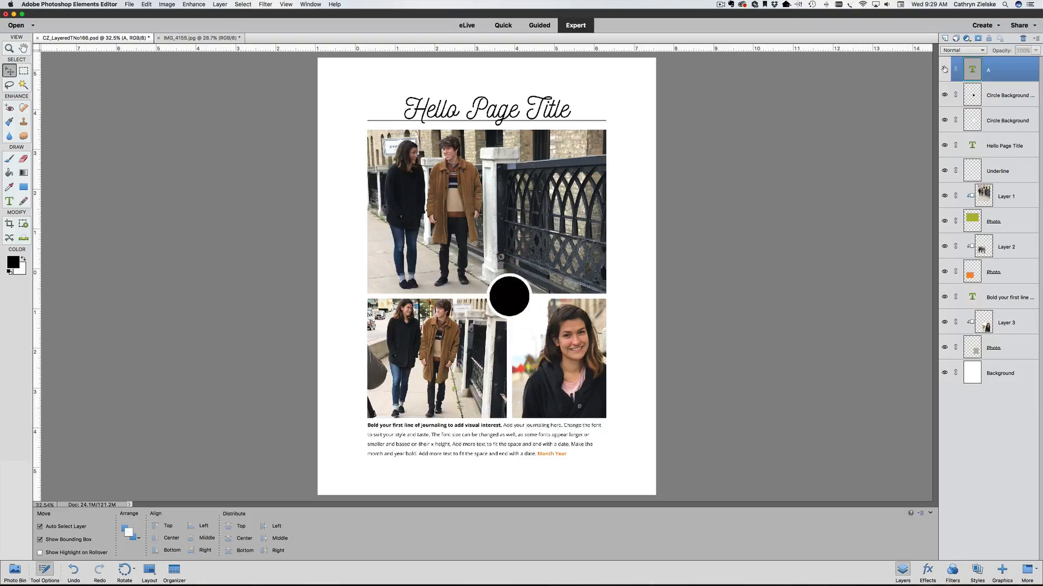
click(944, 95)
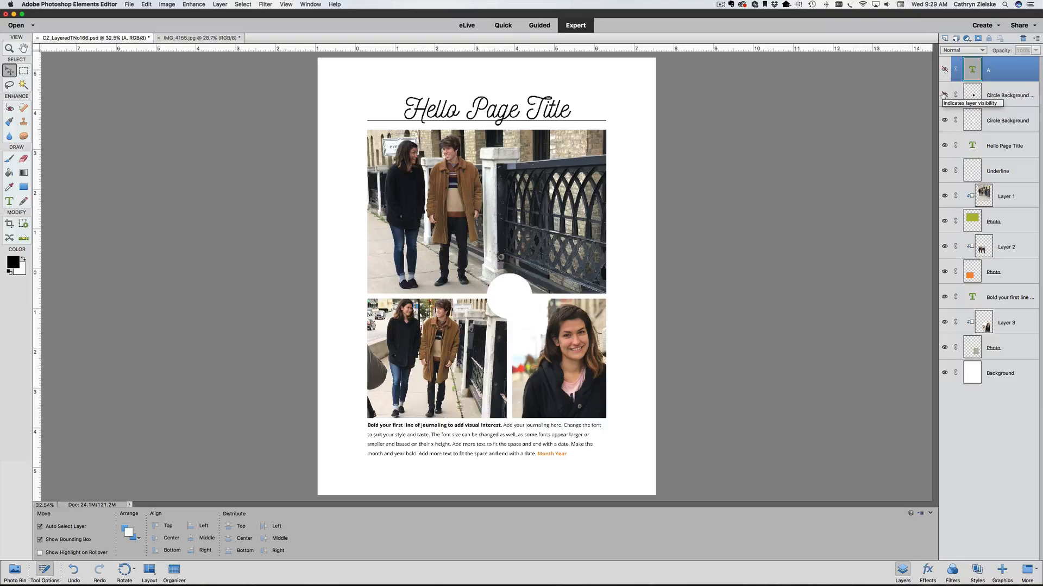
click(944, 120)
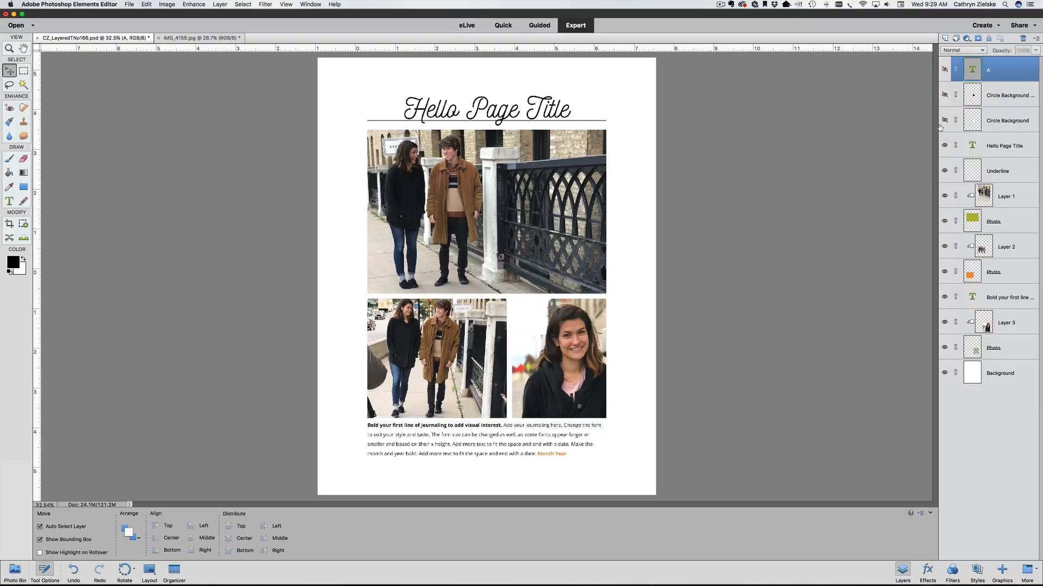
click(832, 156)
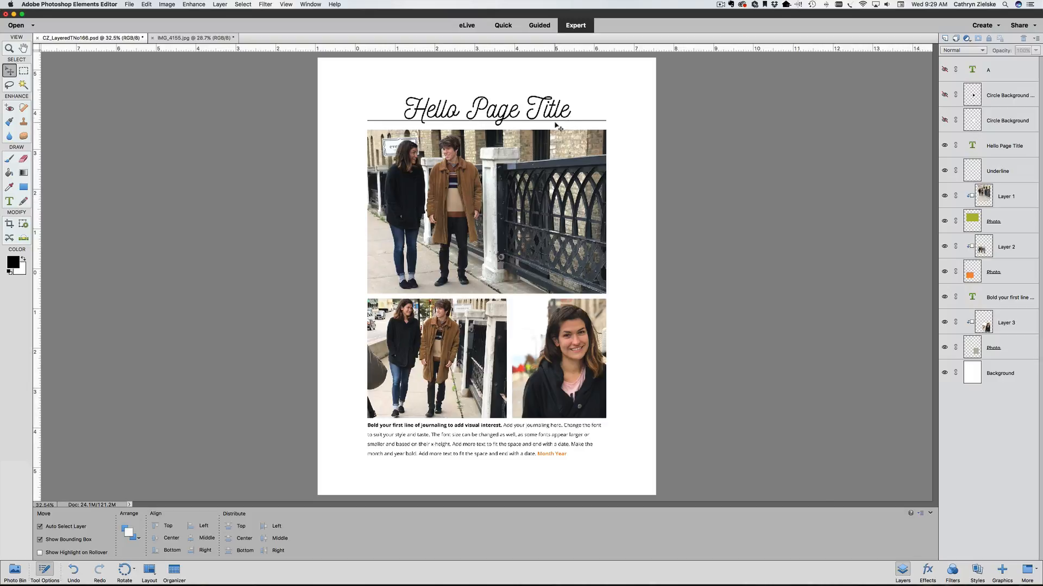
Step: Replace the page title text with "Love Them So Much!" and commit the edit
click(500, 438)
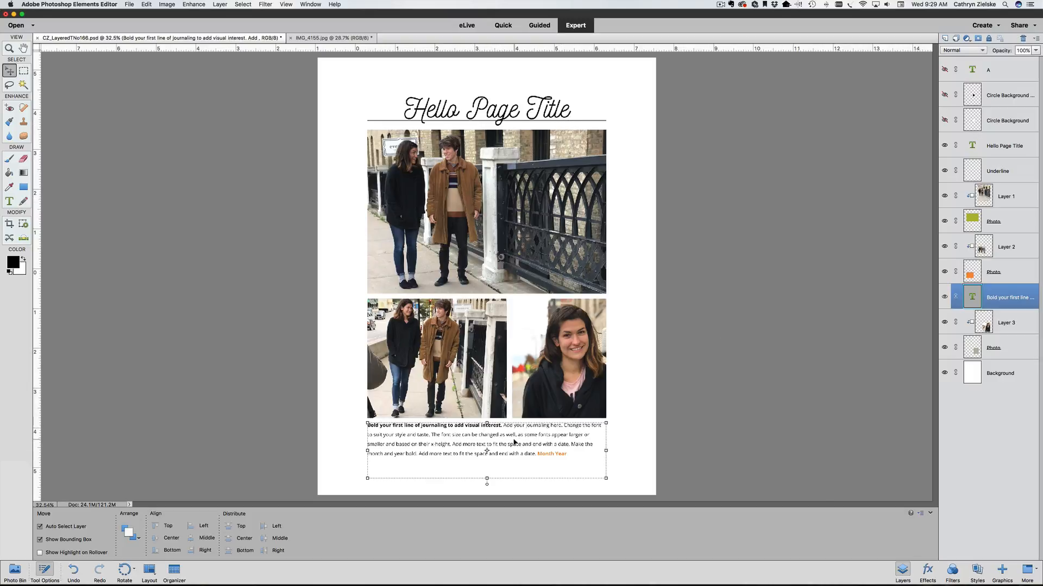
click(490, 113)
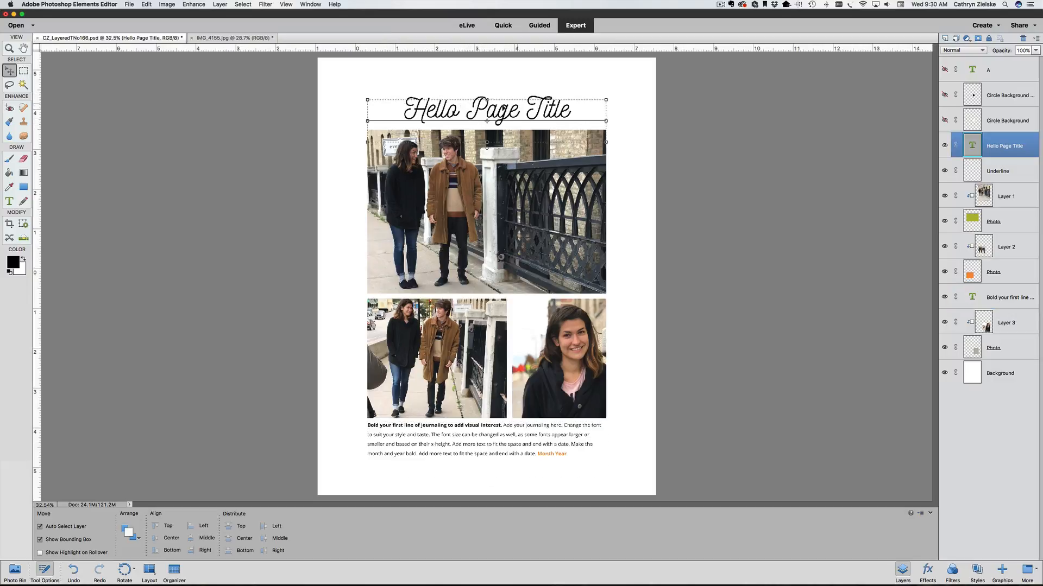
click(9, 201)
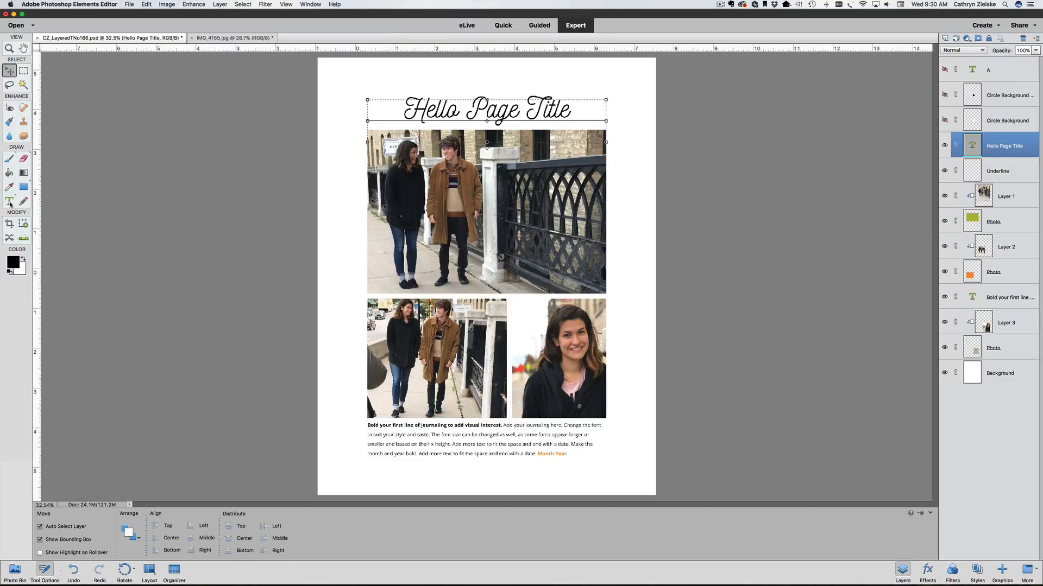
triple_click(437, 109)
text(Lob)
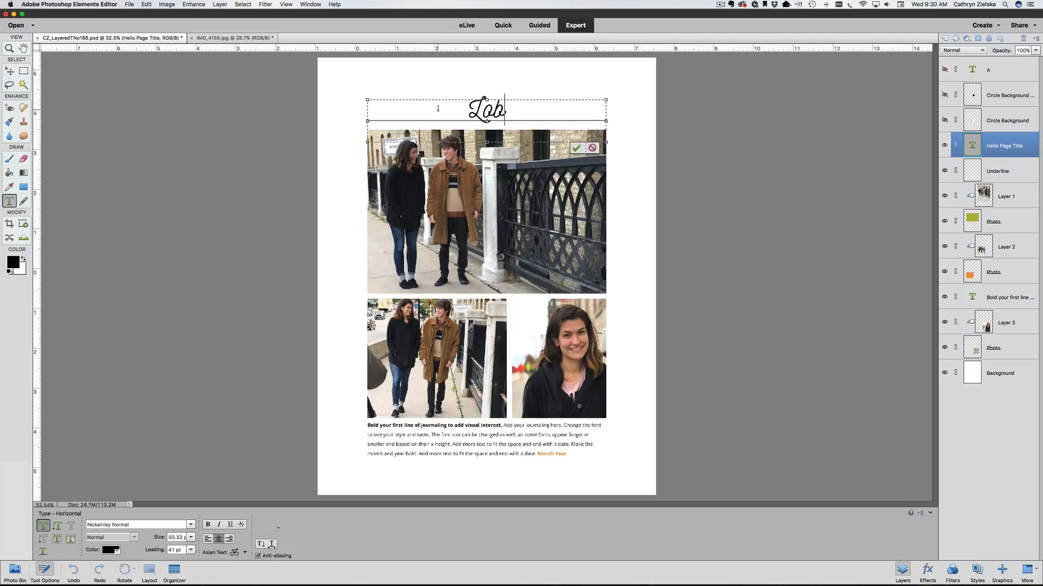
key(BackSpace)
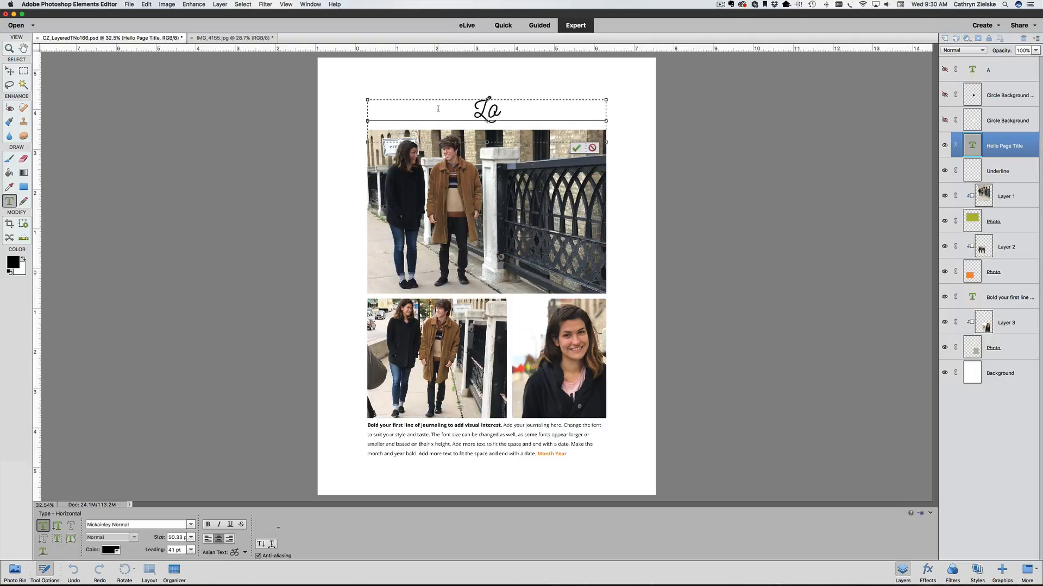
text(ve The m So Much)
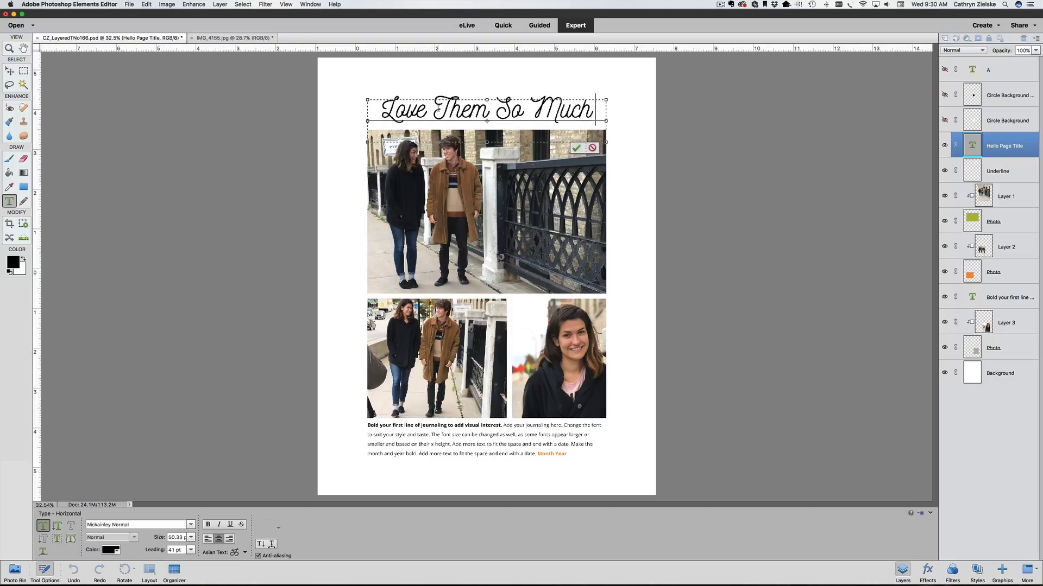
text(!)
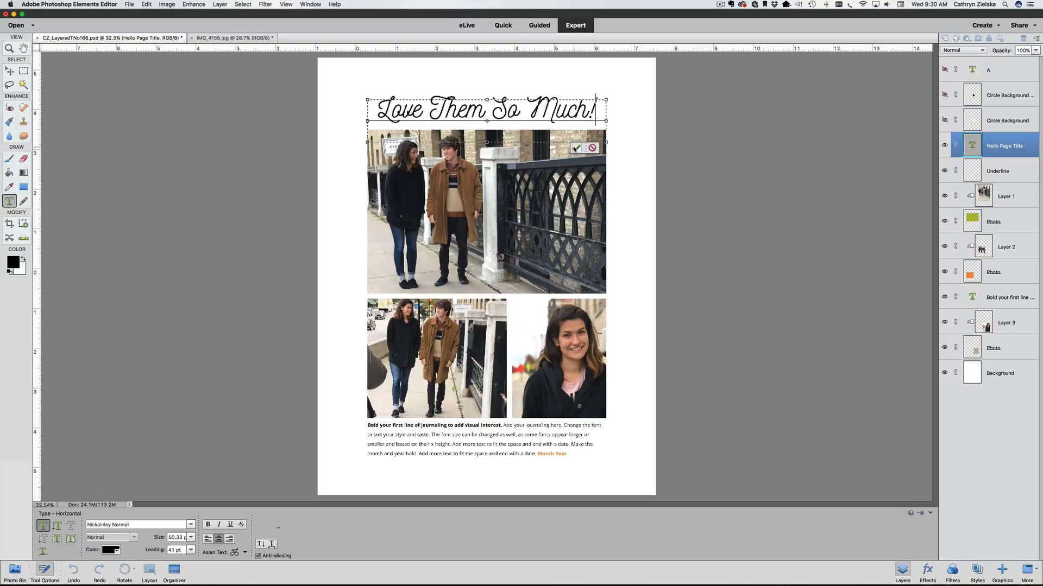
click(575, 147)
Step: Nudge the "Love Them So Much!" title down slightly so its letters overlap the underline more
drag(441, 92, 560, 185)
key(ctrl+minus)
key(ctrl+minus)
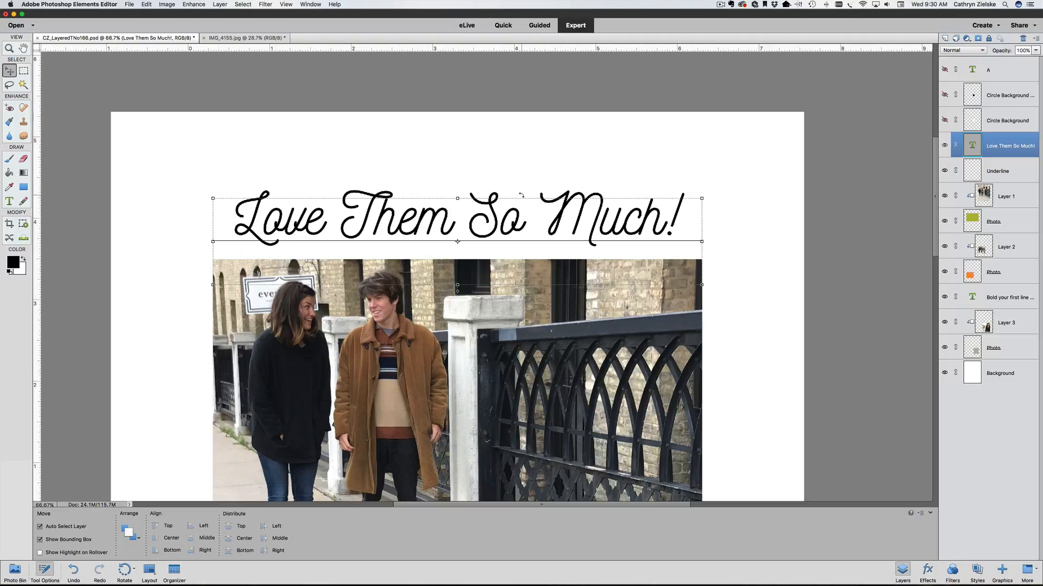
key(Down)
key(Down)
key(Down)
key(Down)
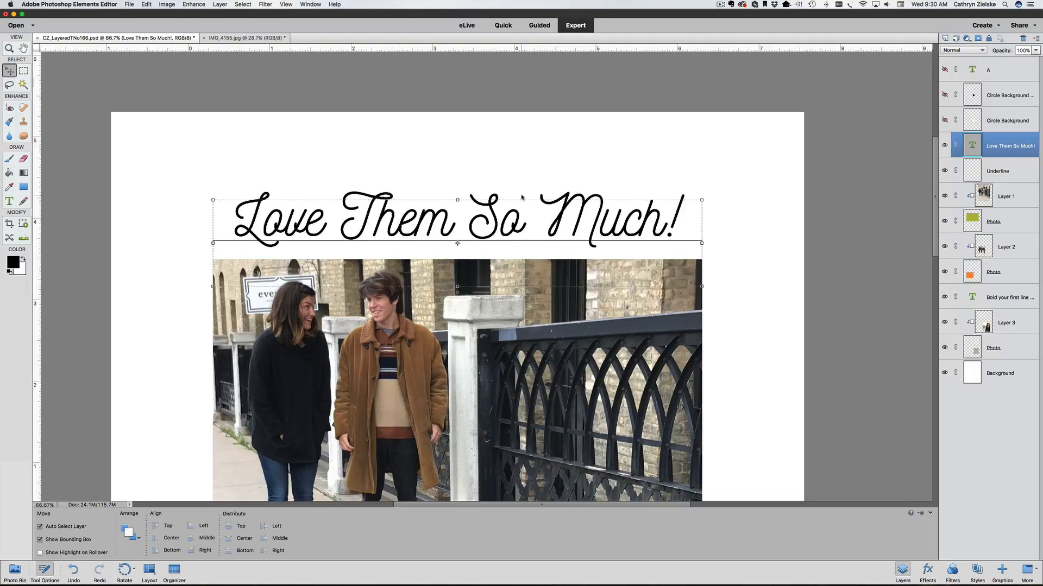
key(Down)
key(Down)
key(Down)
key(Down)
key(Down)
key(Down)
key(Down)
key(Down)
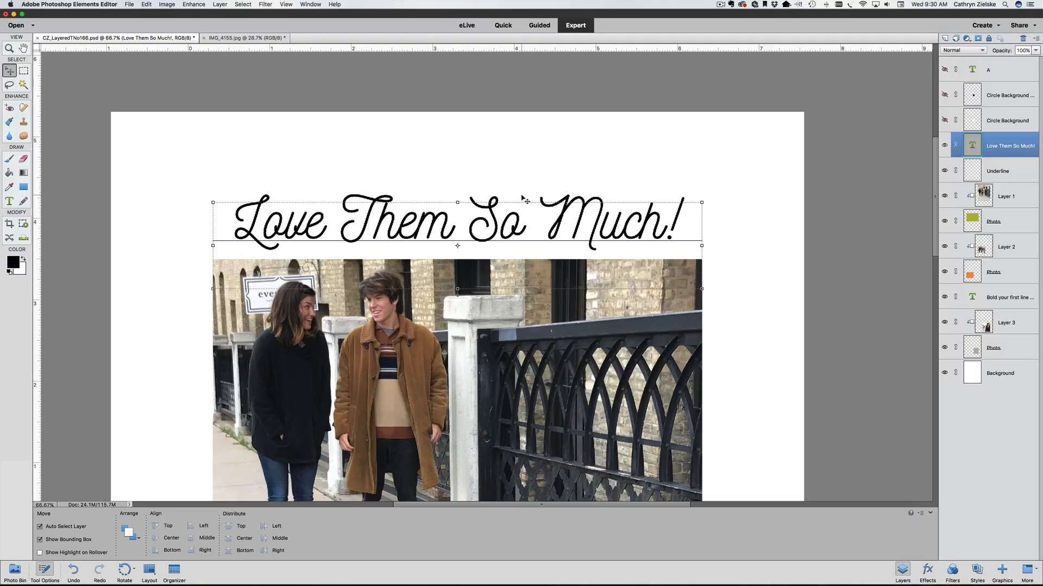
key(Down)
key(Down)
key(Down)
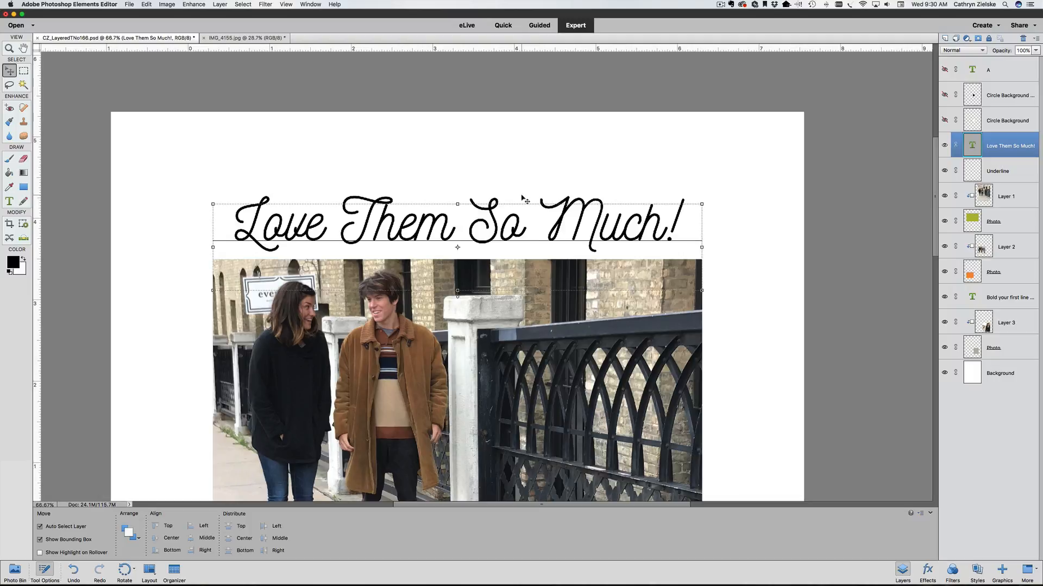
Step: Deselect the title and save CZ_LayeredTNo166.psd
click(598, 165)
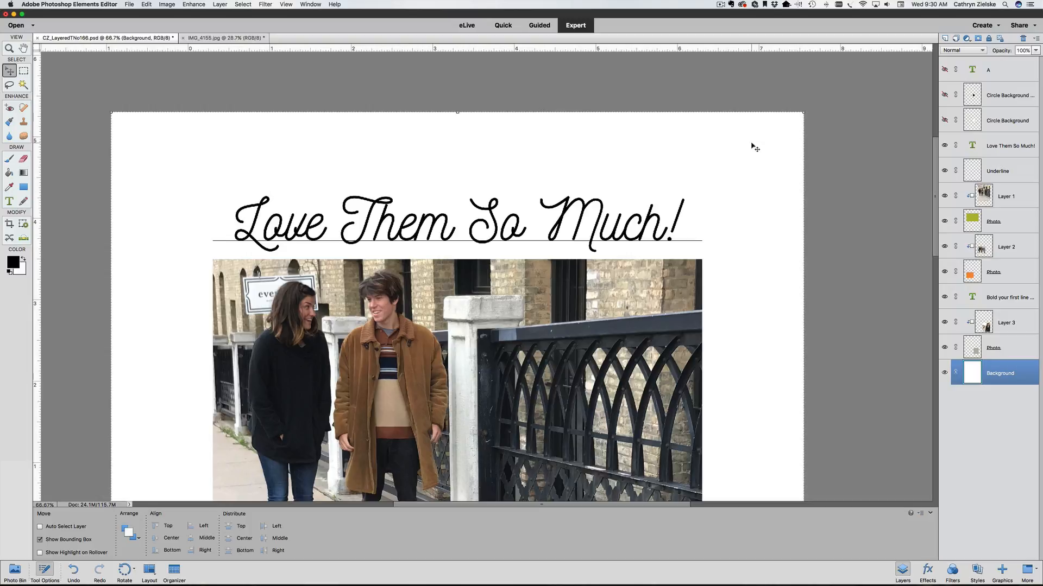
key(super+0)
click(737, 166)
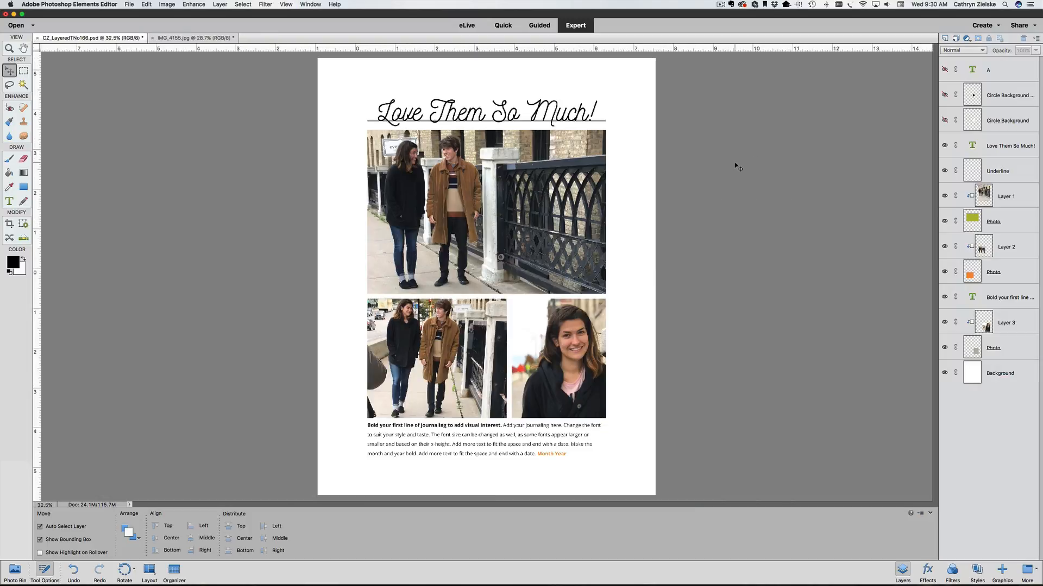
key(super+s)
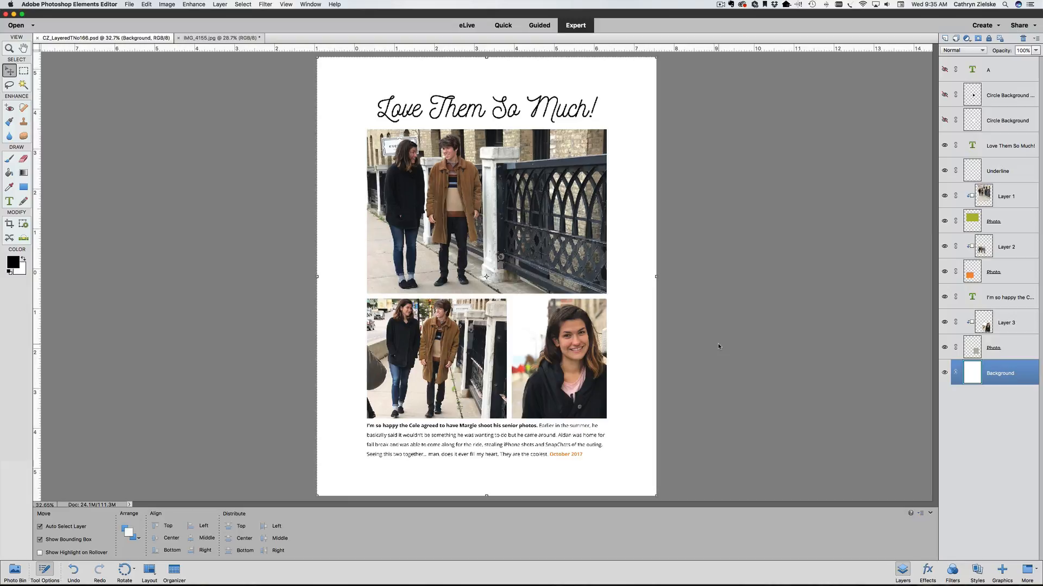
Step: Hide the underline, page title and journaling text layers so only the three photos show on the white page
click(409, 172)
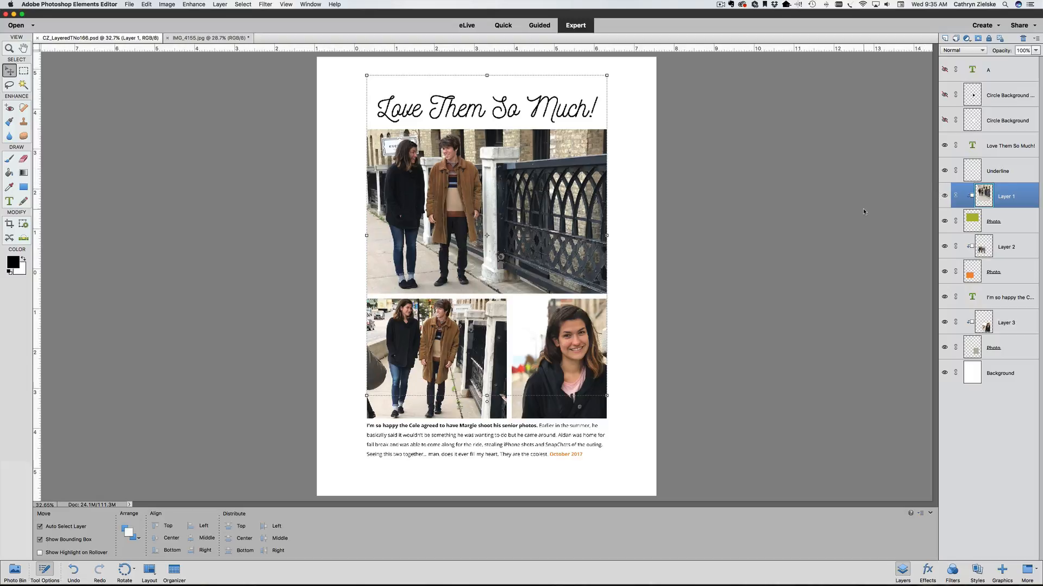
click(889, 165)
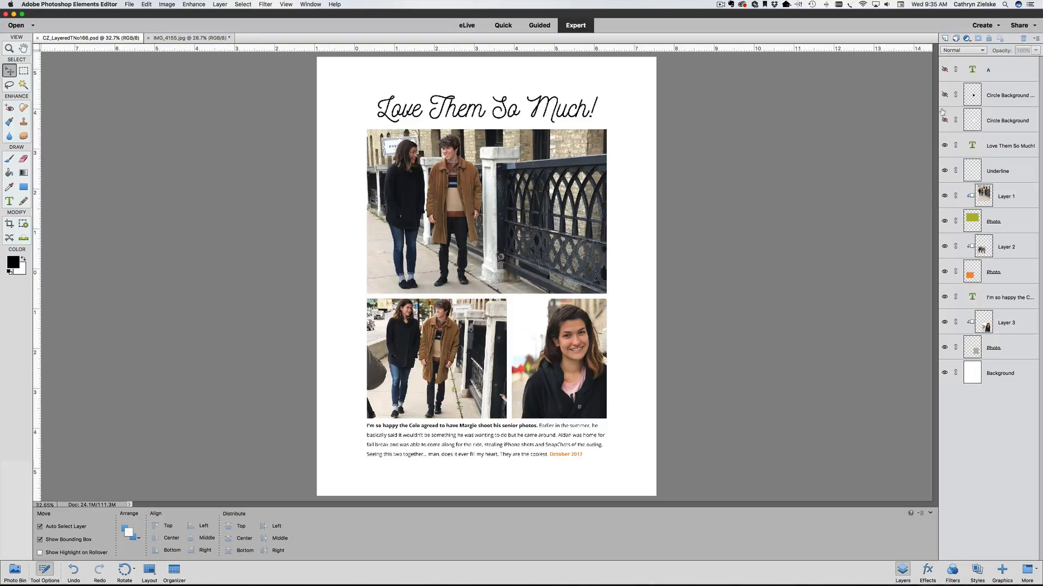
click(944, 171)
click(944, 145)
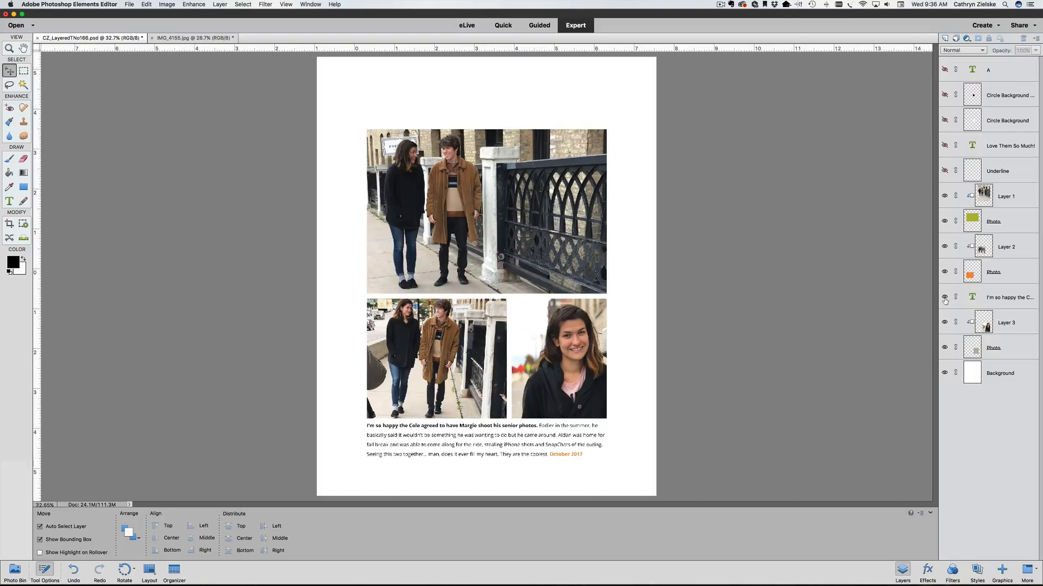
click(945, 297)
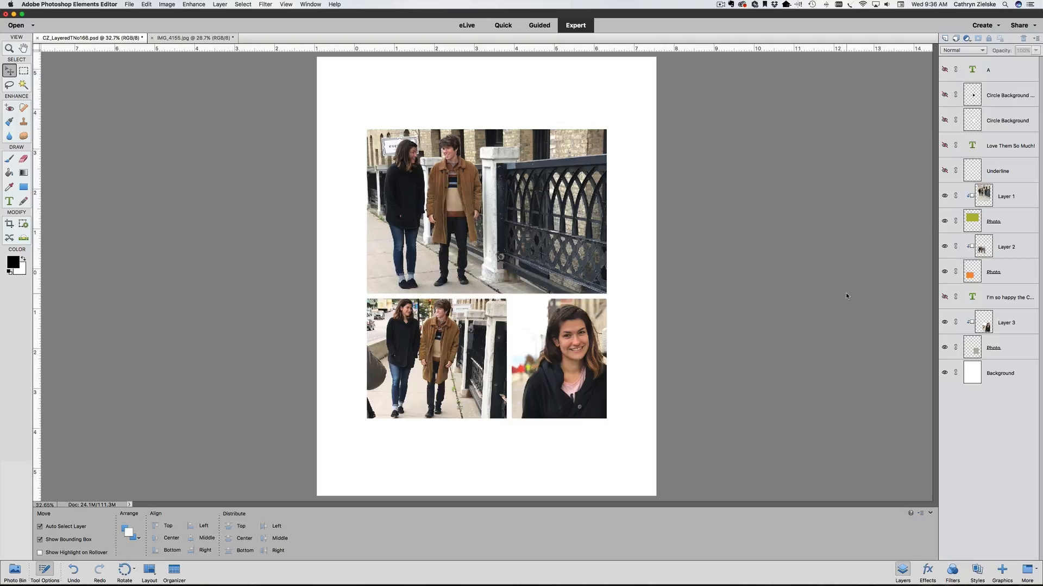
Step: Undo back past the journaling text edit to the placeholder journaling, and leave all layers deselected
key(super+z)
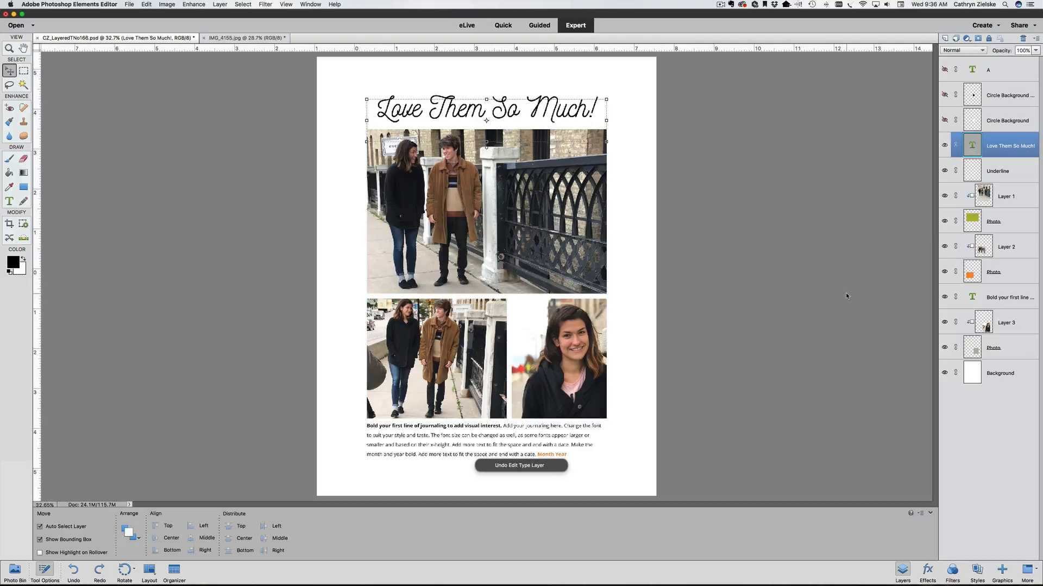
click(754, 300)
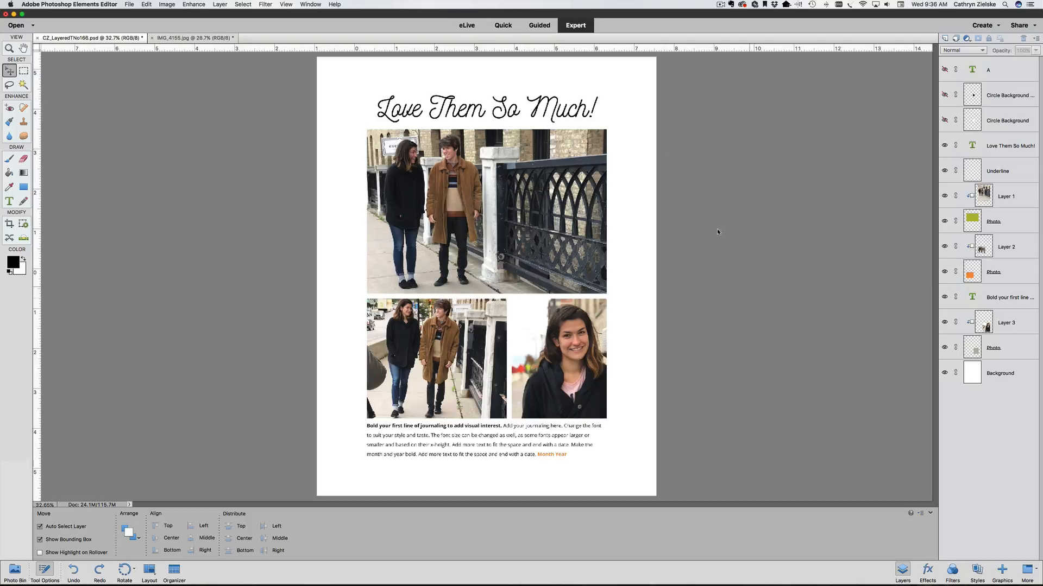
click(536, 191)
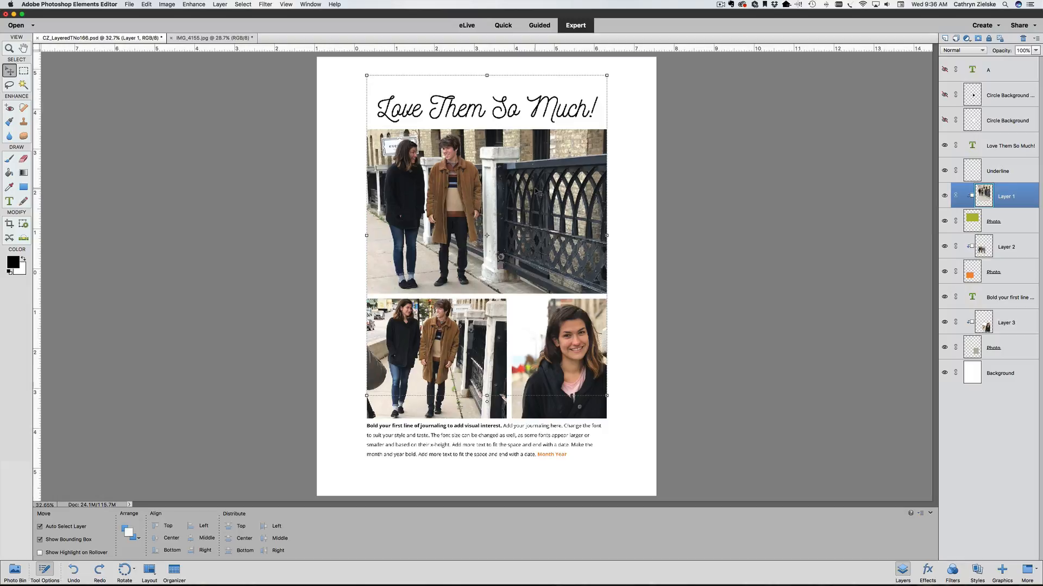
click(752, 236)
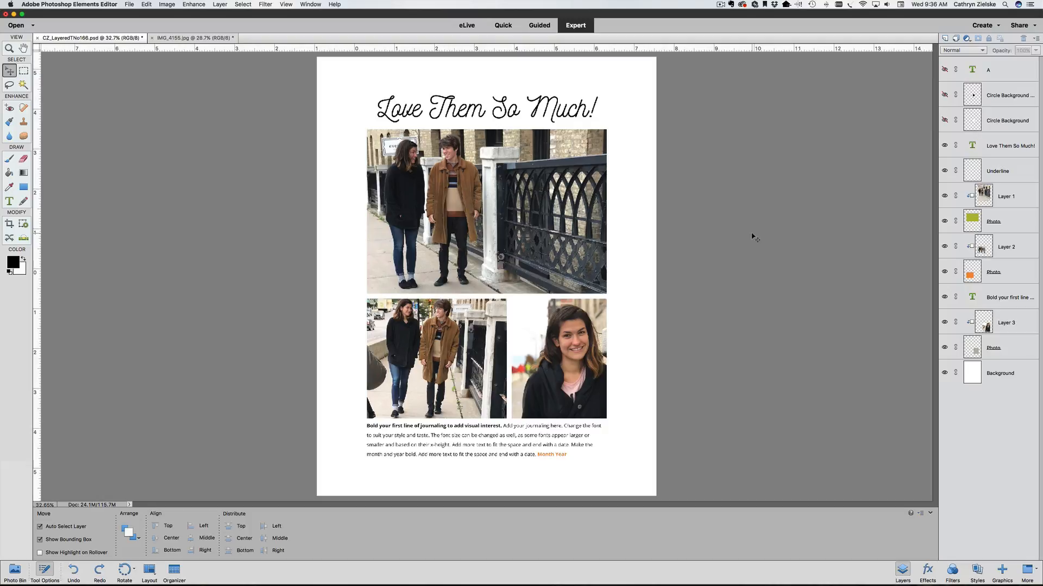
Step: Merge the large top photo with its green placeholder layer into a single layer
click(544, 201)
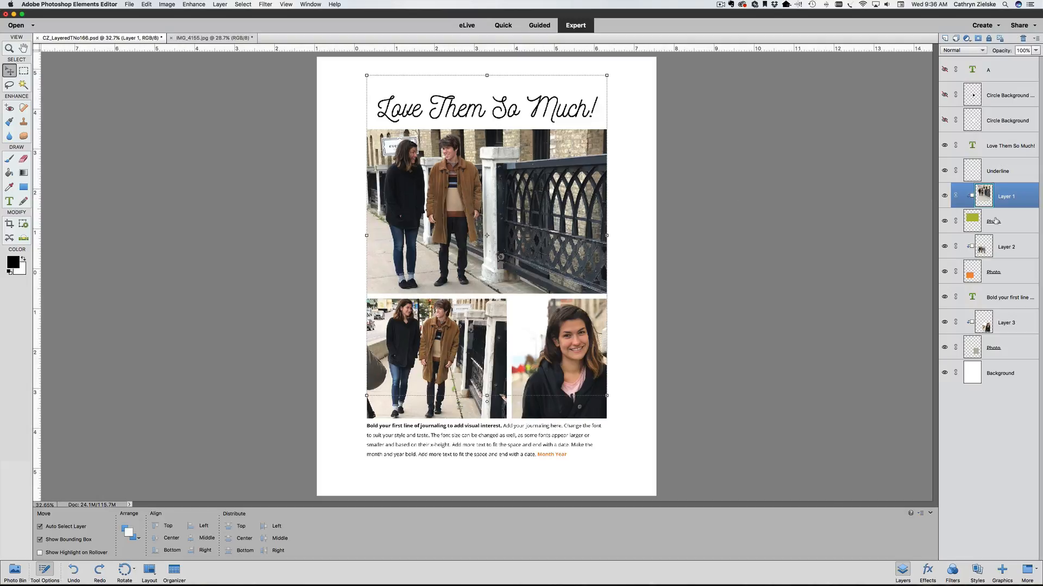
shift+click(1015, 220)
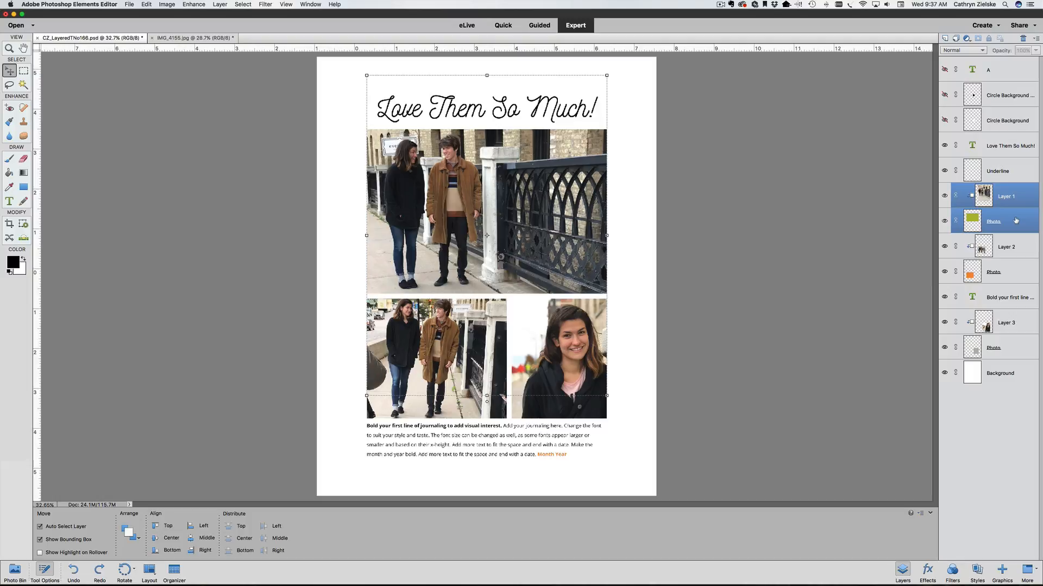
right_click(1015, 219)
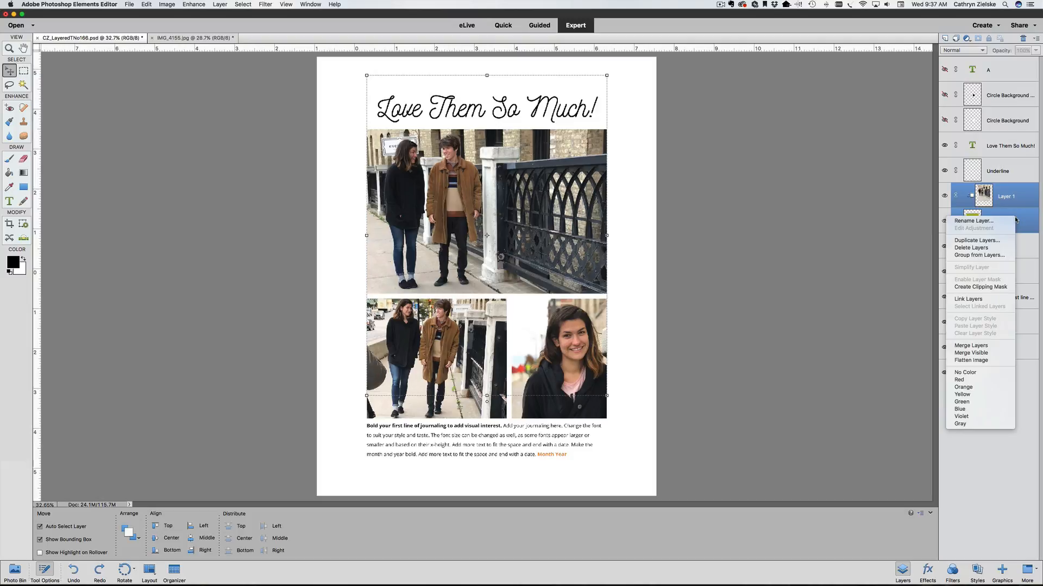
click(1001, 347)
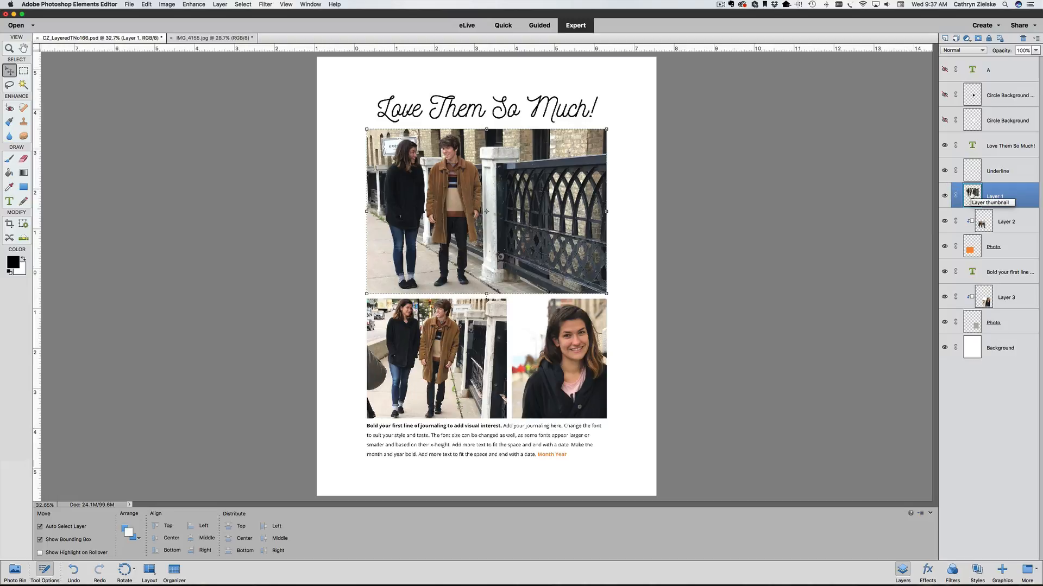
Step: Load the merged large photo's outline as a selection and copy the selected pixels
super+click(972, 196)
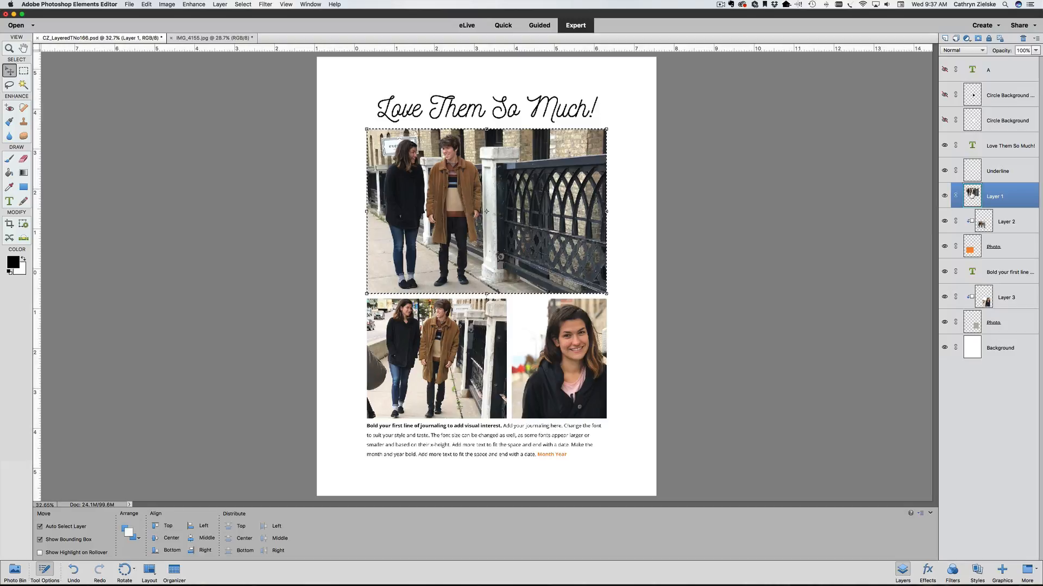
key(super)
key(super+c)
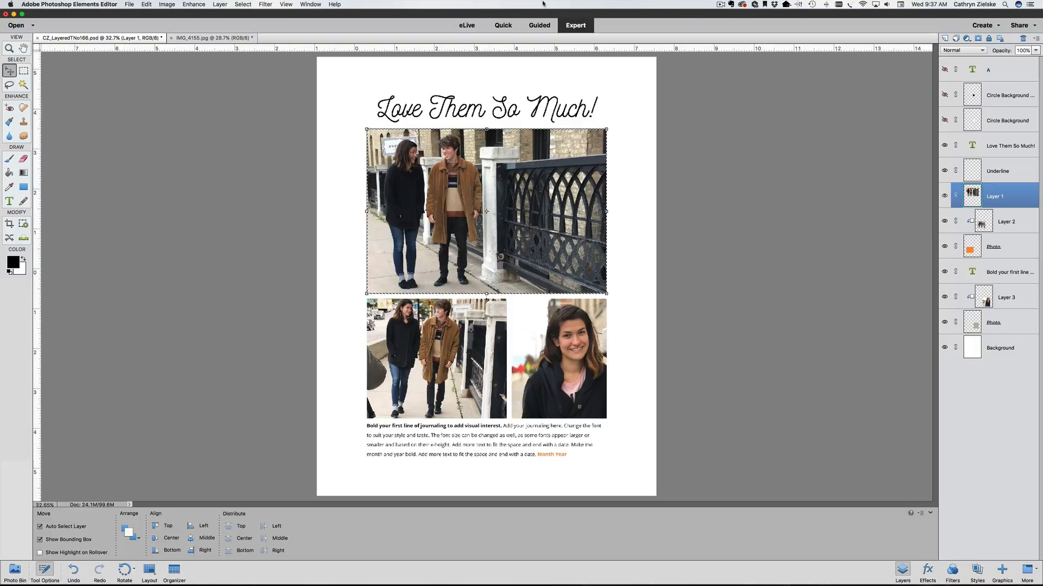
Step: Create a blank clipboard-sized file in inches, 6 x 4.123 at 300 pixels/inch, and paste the copied large photo into it
click(70, 4)
mouse_move(130, 4)
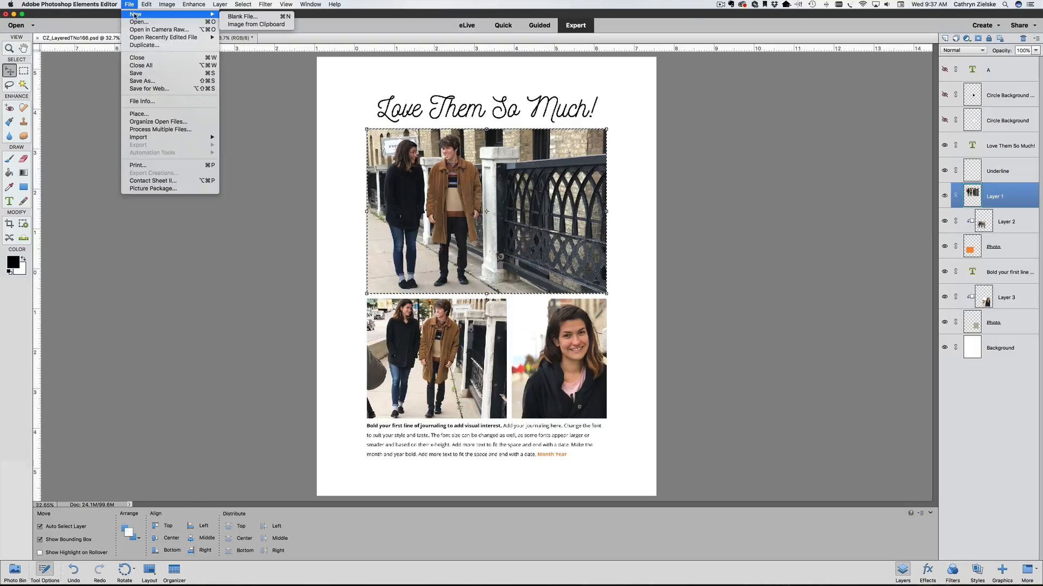
click(235, 15)
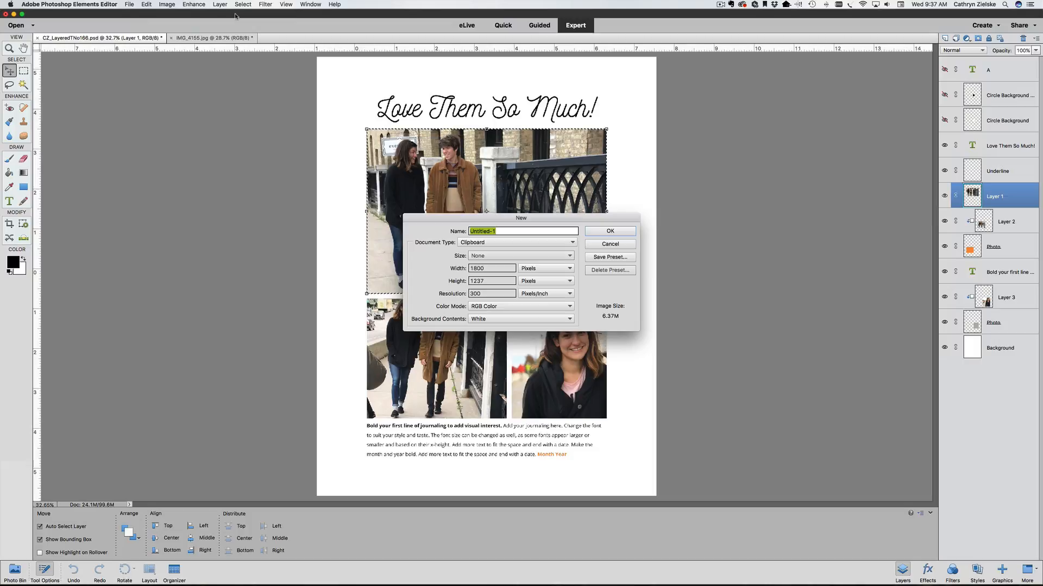
click(543, 269)
click(531, 275)
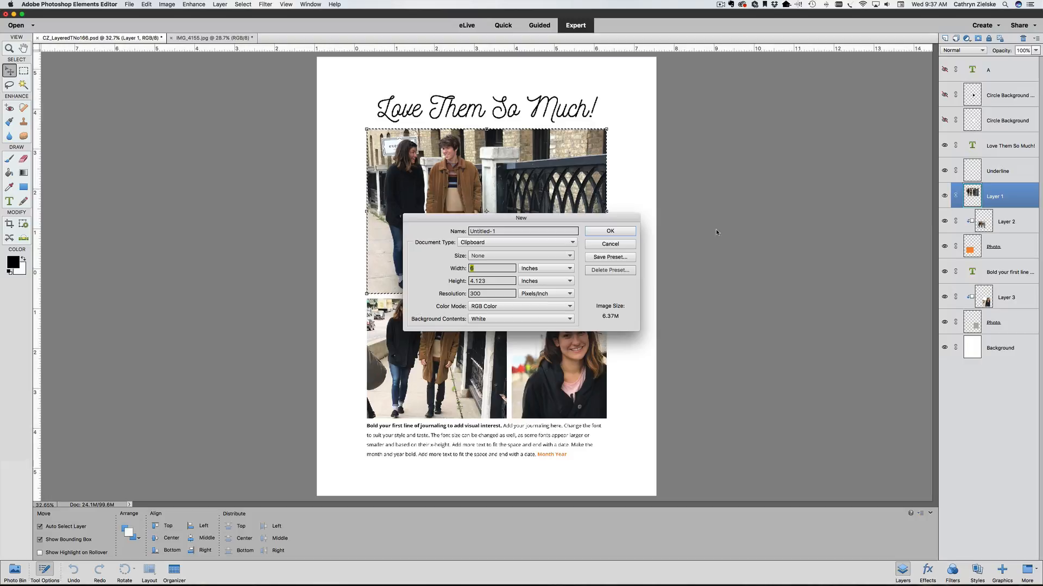
click(630, 230)
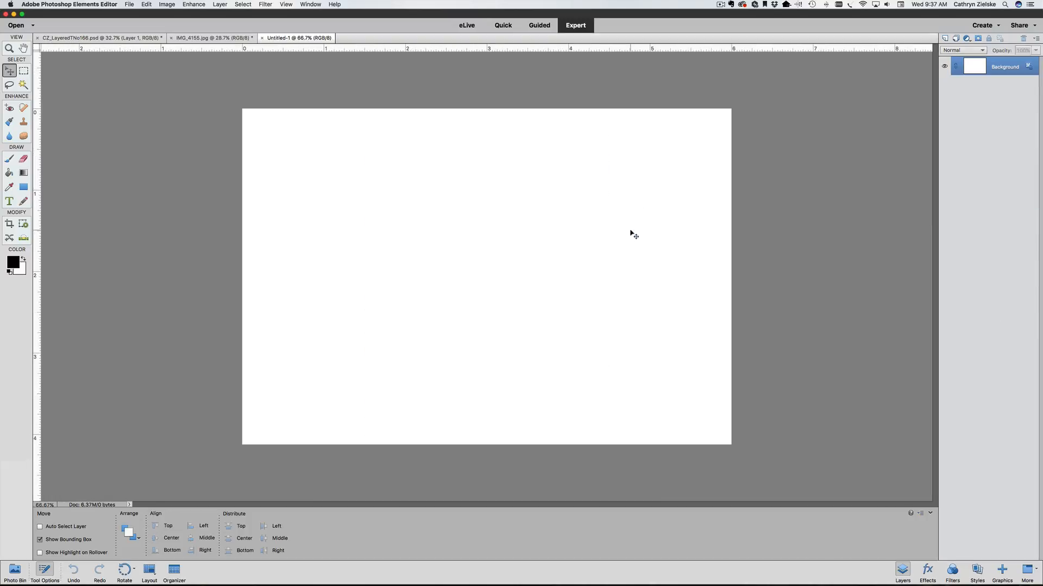
key(super+v)
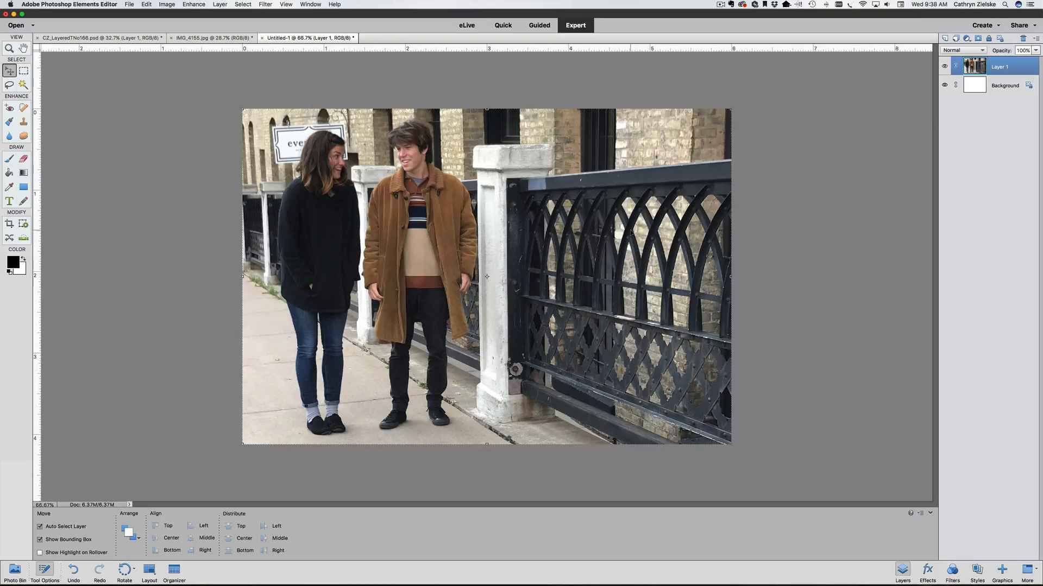
Step: In the scrapbook page file, undo back past the merge of the large top photo with its green placeholder and deselect all layers
click(131, 38)
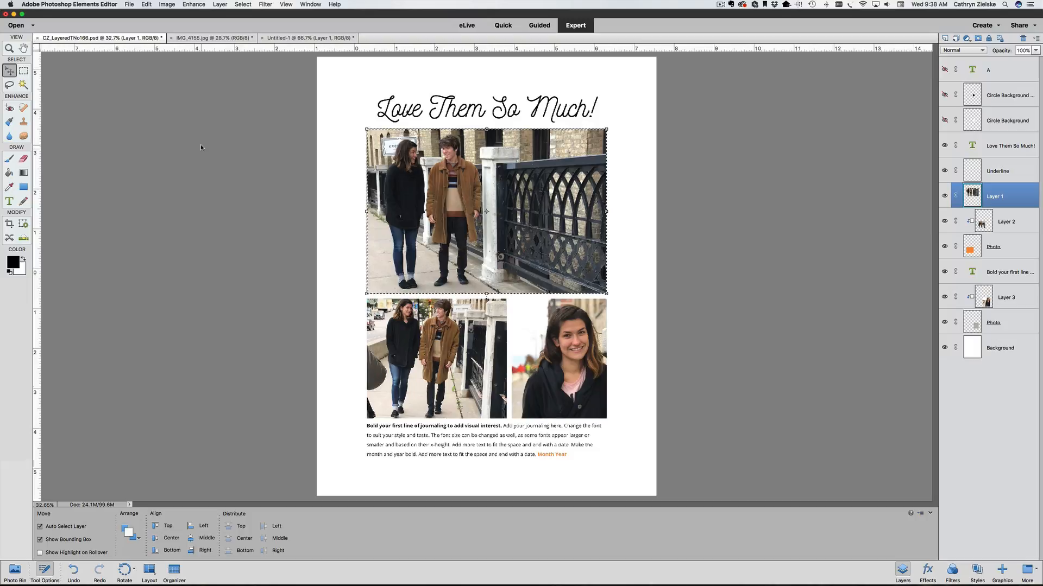
key(super)
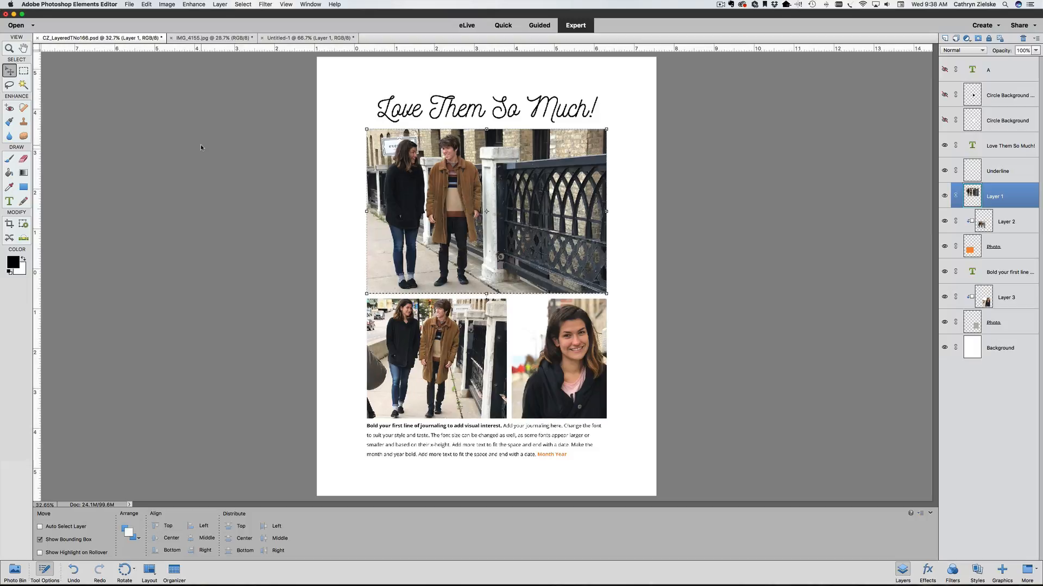
key(super+z)
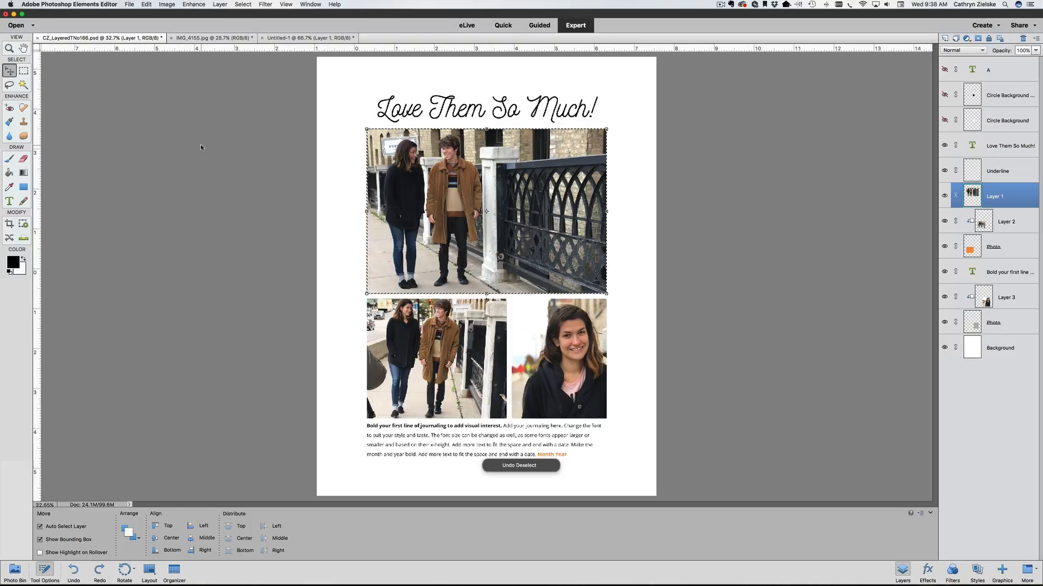
key(super+z)
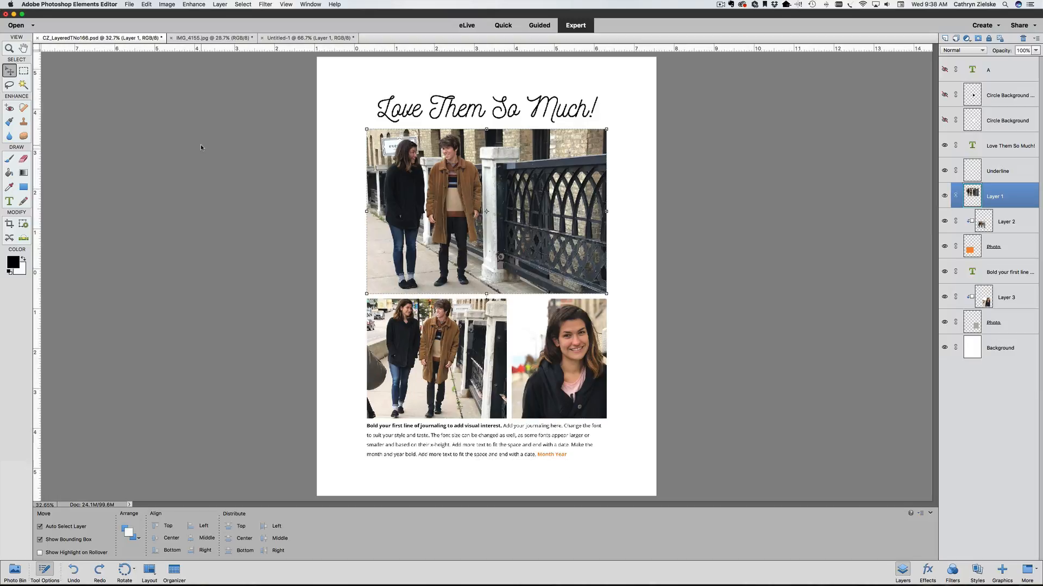
key(super+z)
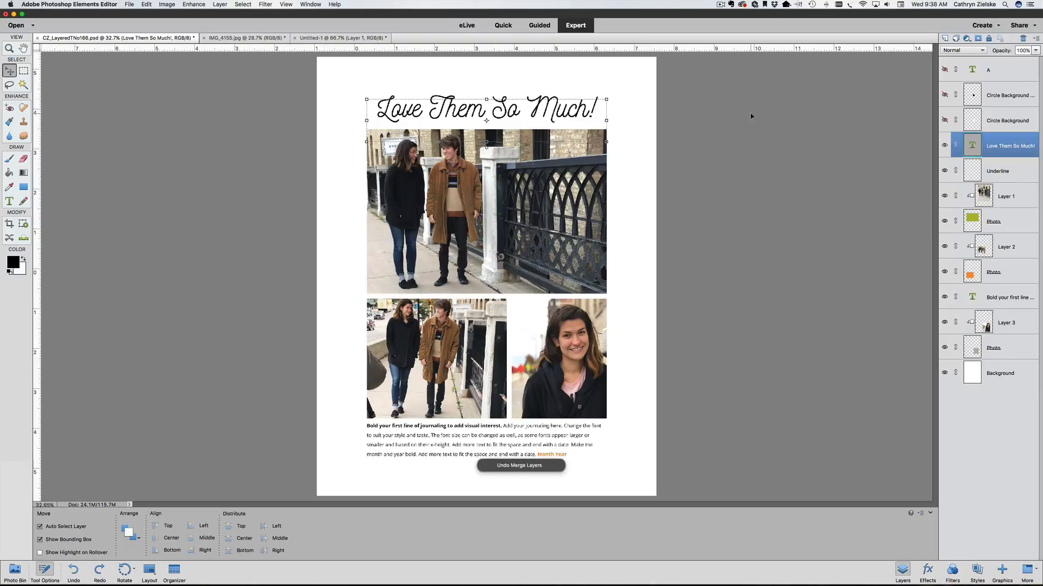
click(997, 220)
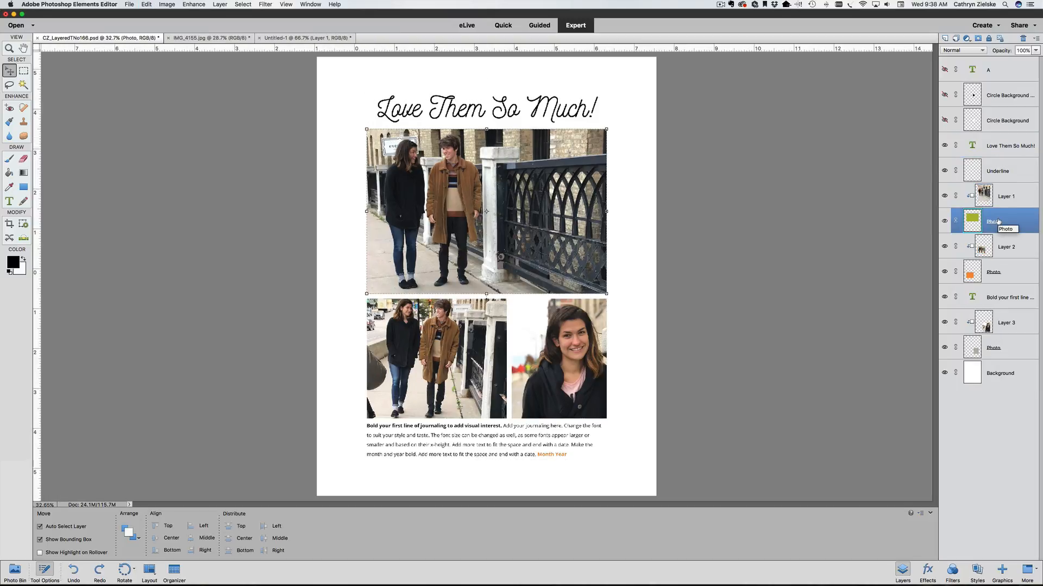
click(847, 197)
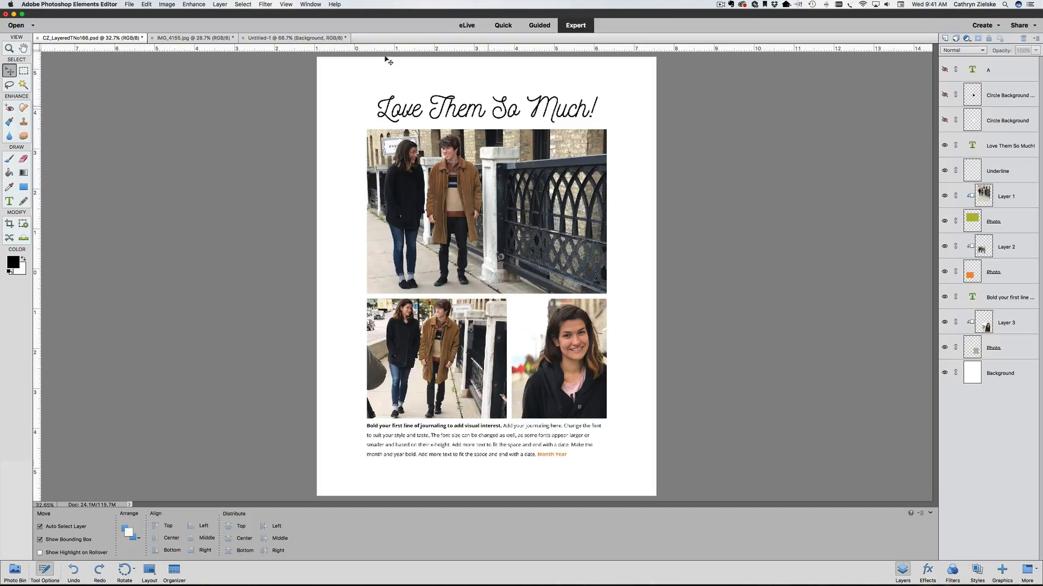
Step: Start a print job from the new photo file and remove the scrapbook page and portrait photo from it
click(316, 39)
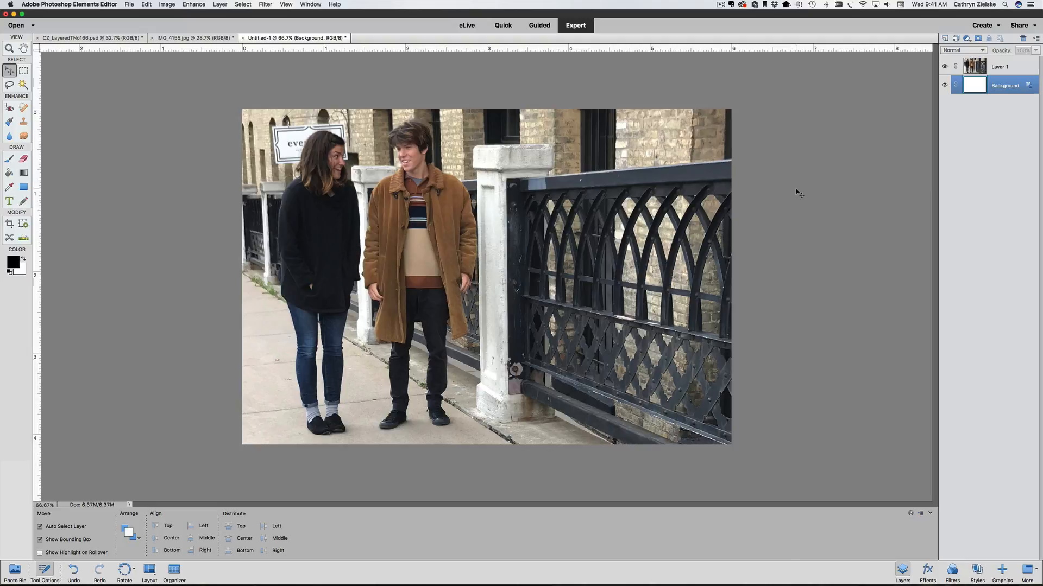
key(super+p)
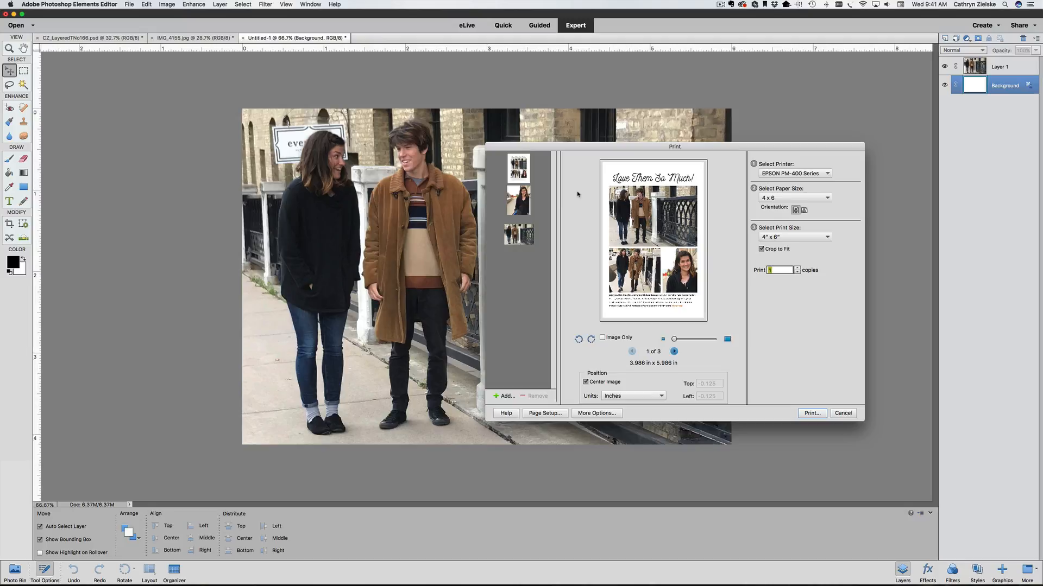
click(518, 236)
click(517, 177)
click(530, 397)
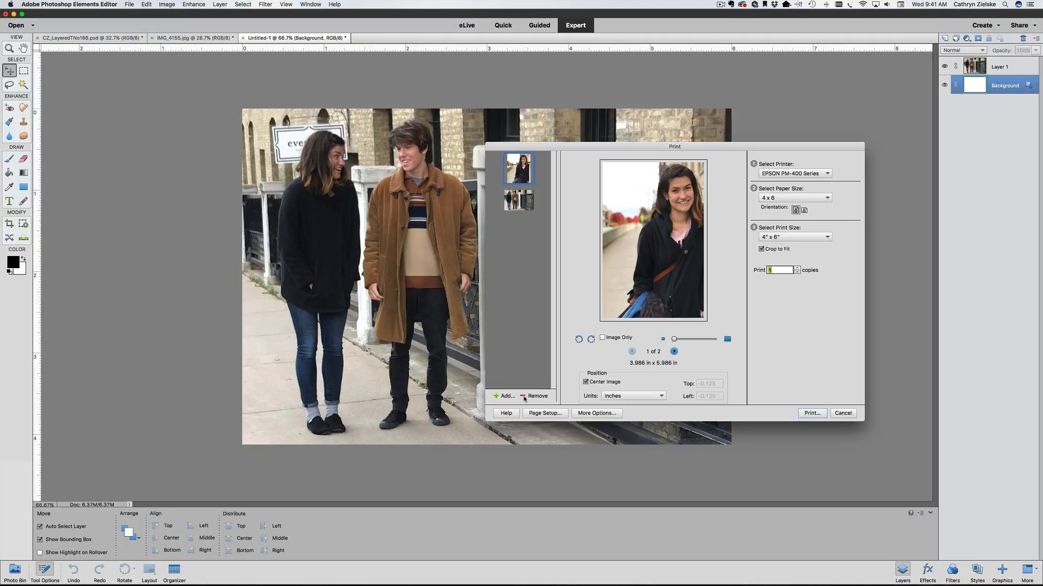
click(525, 398)
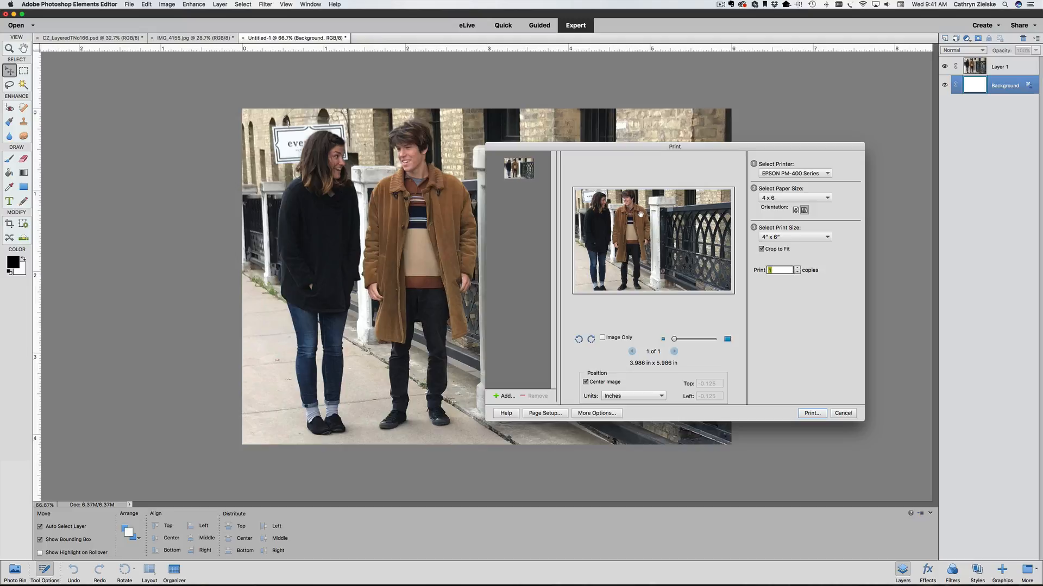
Step: Choose 4 x 6 Borderless paper and the Actual Size print size for the photo, and leave the print setup without printing
click(777, 198)
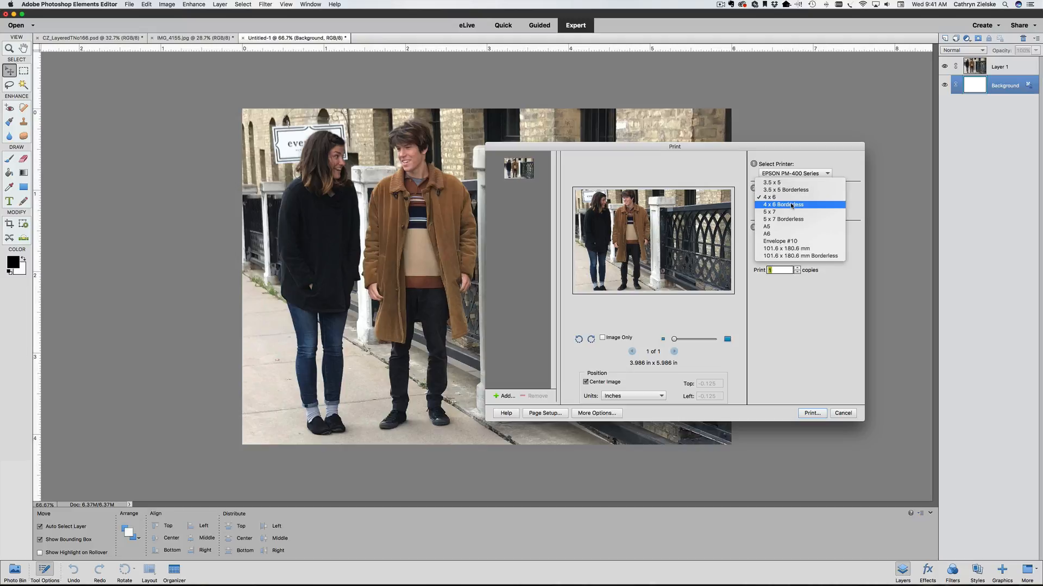
click(791, 205)
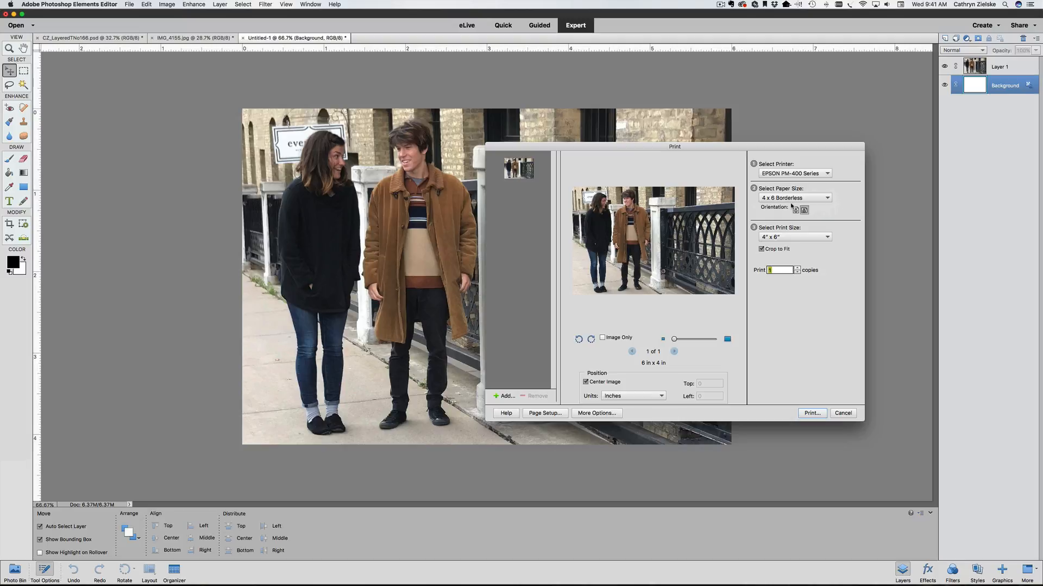
click(788, 237)
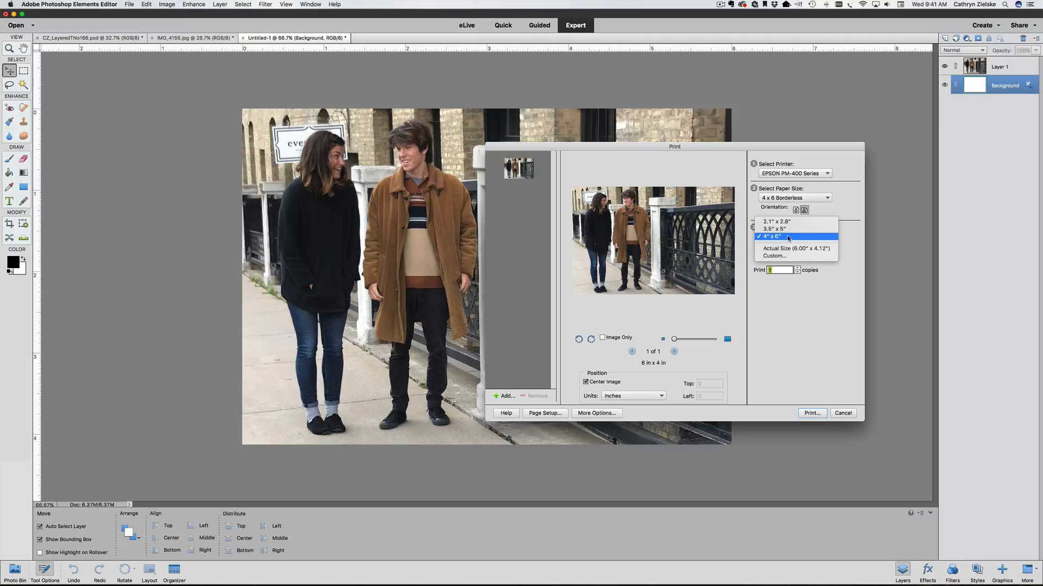
click(787, 249)
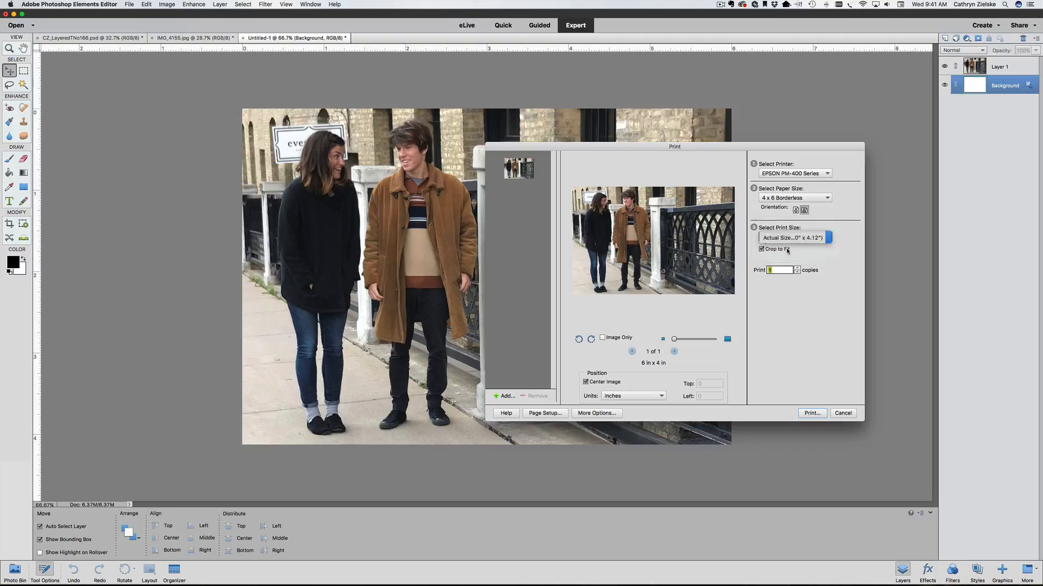
click(844, 413)
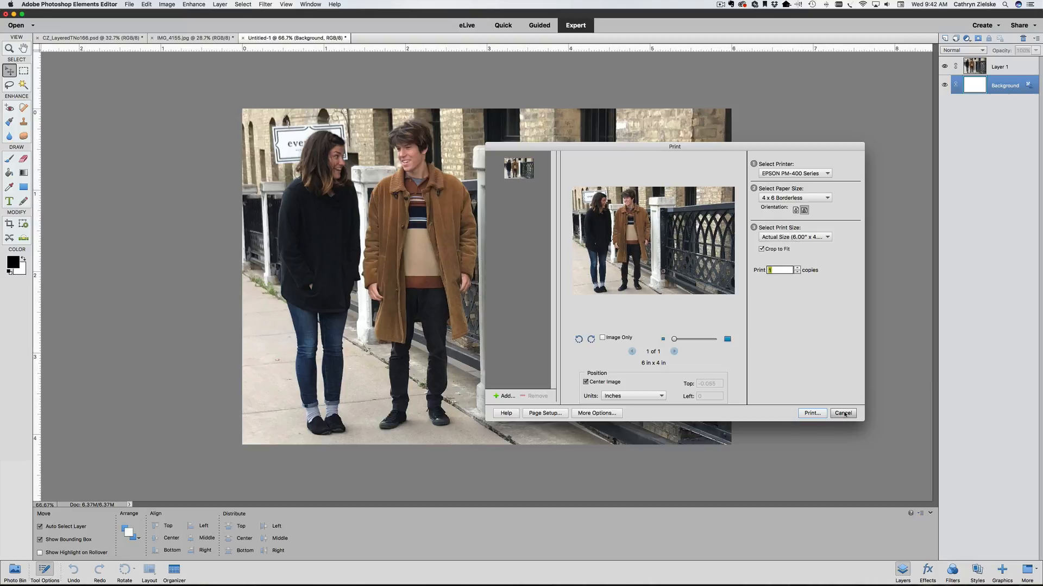
click(844, 414)
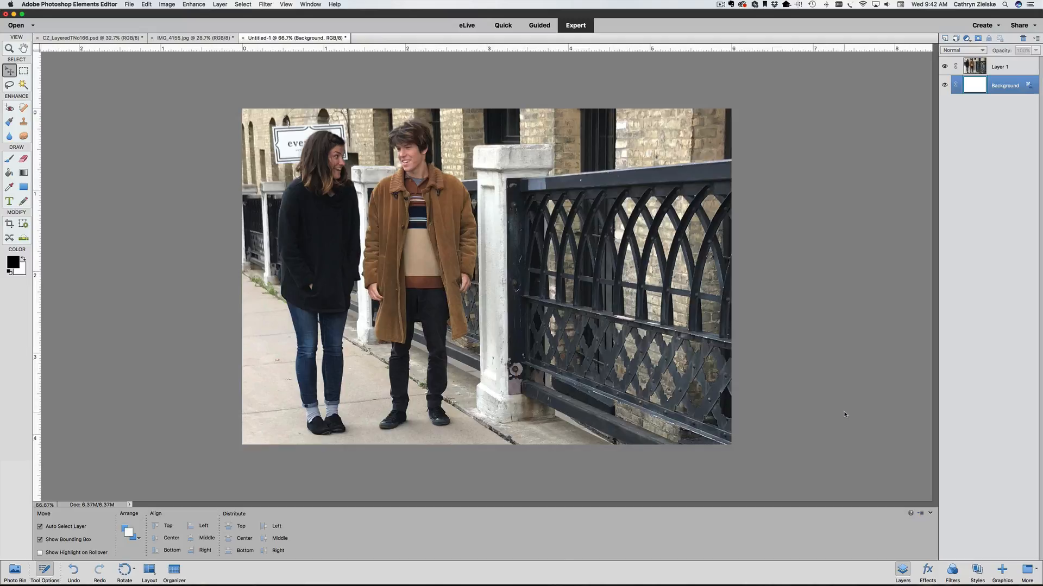
Step: Close the new photo file, saving it in Photoshop format as Photo1 in the Page Sample folder
key(super+w)
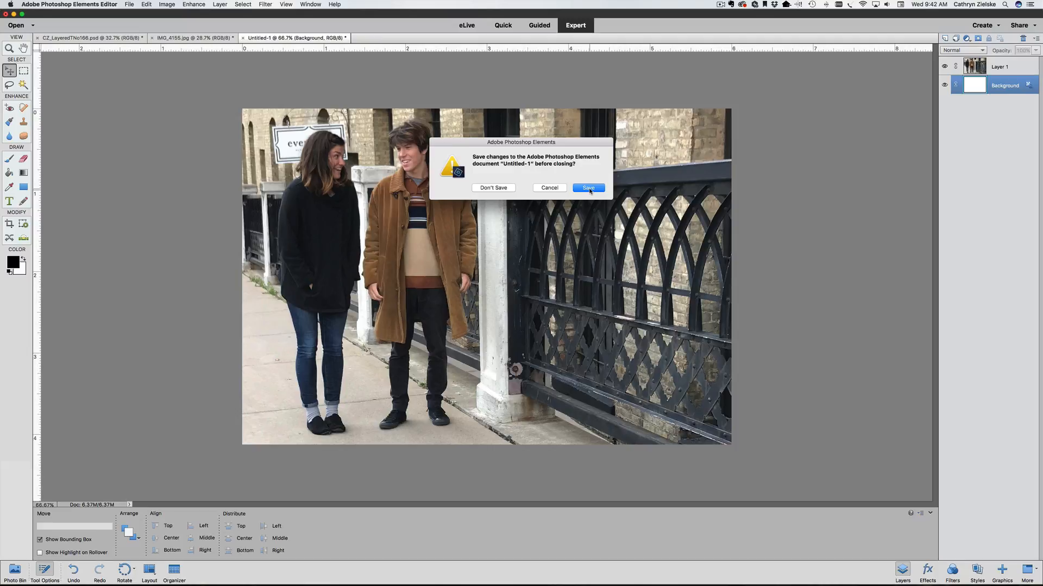
click(589, 188)
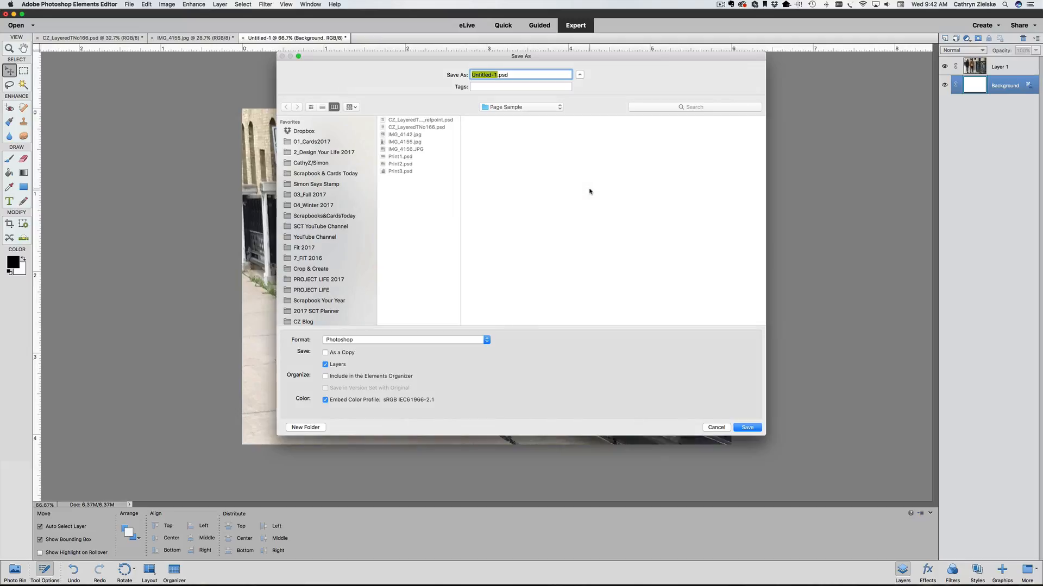
text(Photo1)
key(Return)
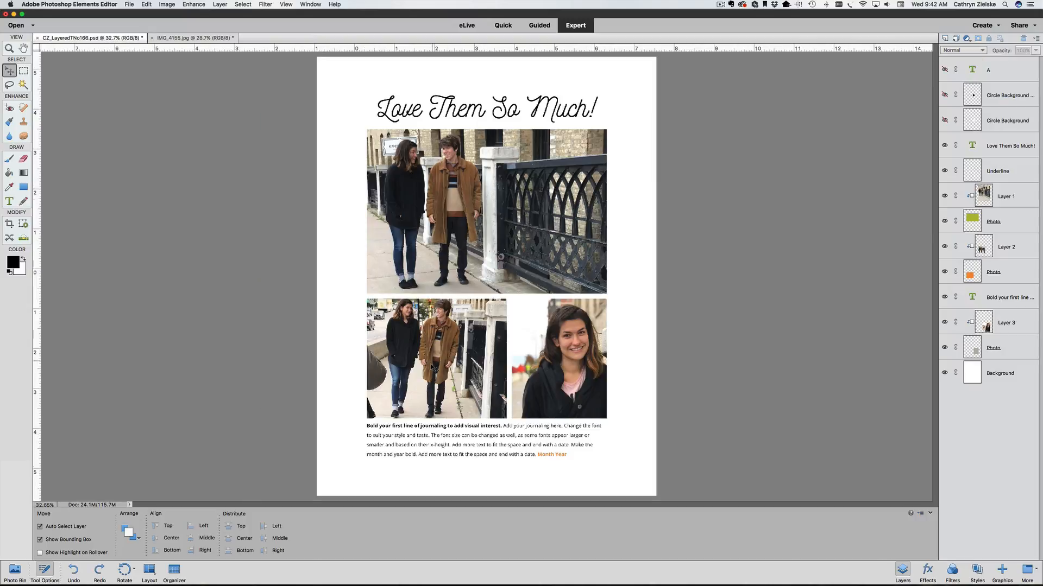
Step: Merge the lower-left photo with its orange placeholder layer and copy the merged photo using its outline as the selection
click(433, 367)
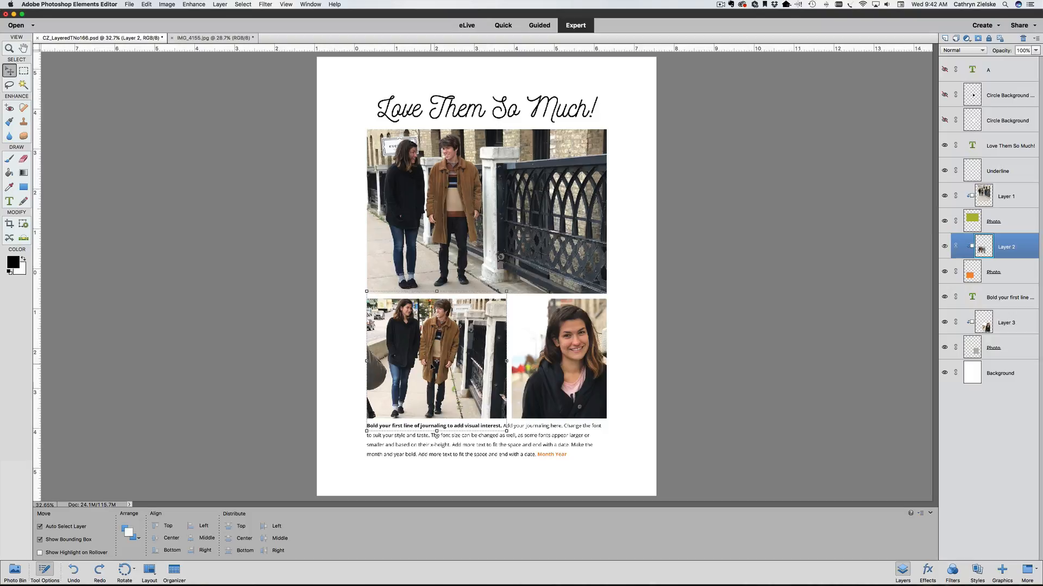
shift+click(1017, 274)
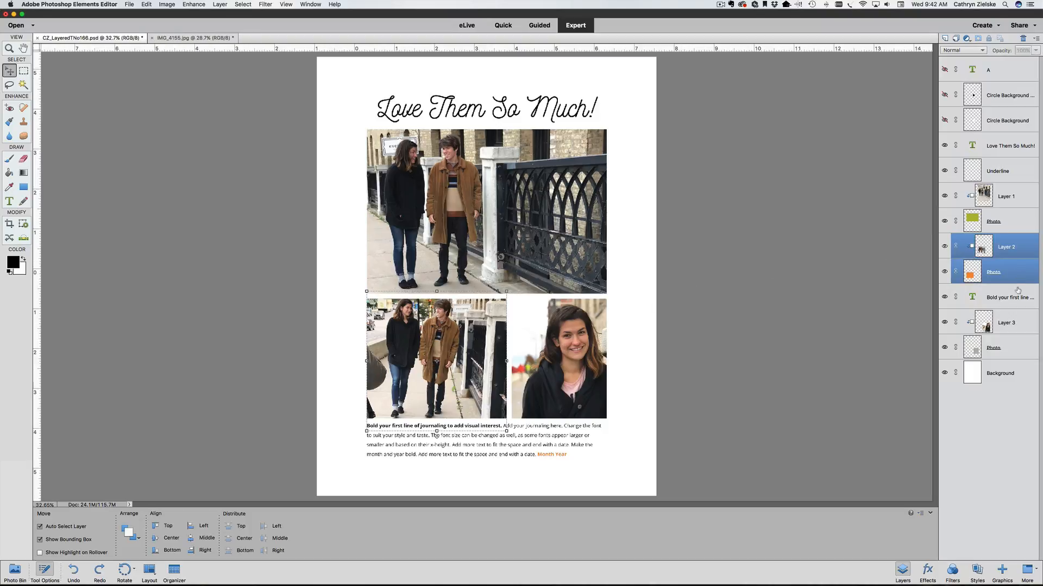
right_click(1024, 248)
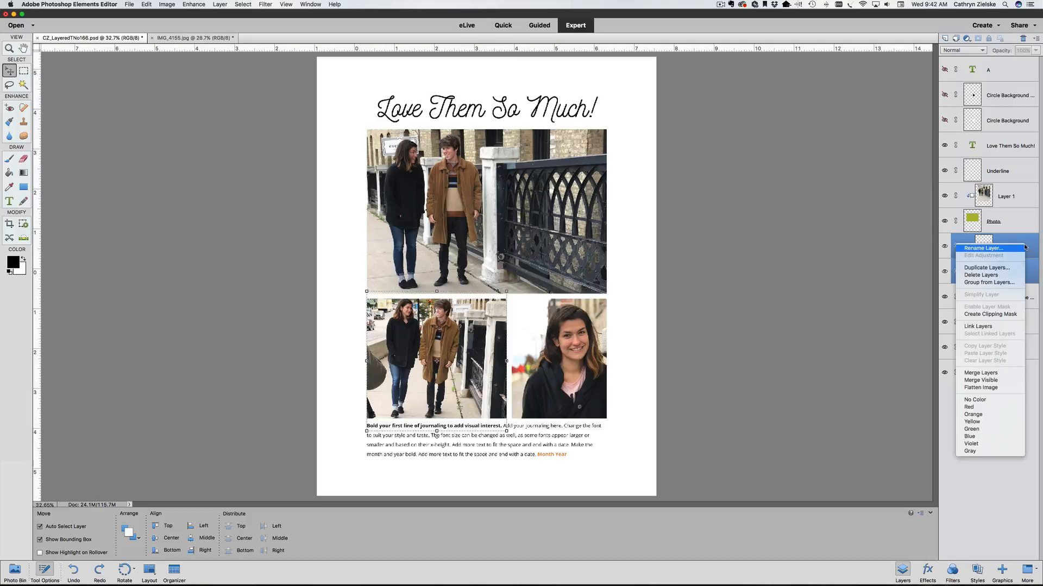
click(993, 375)
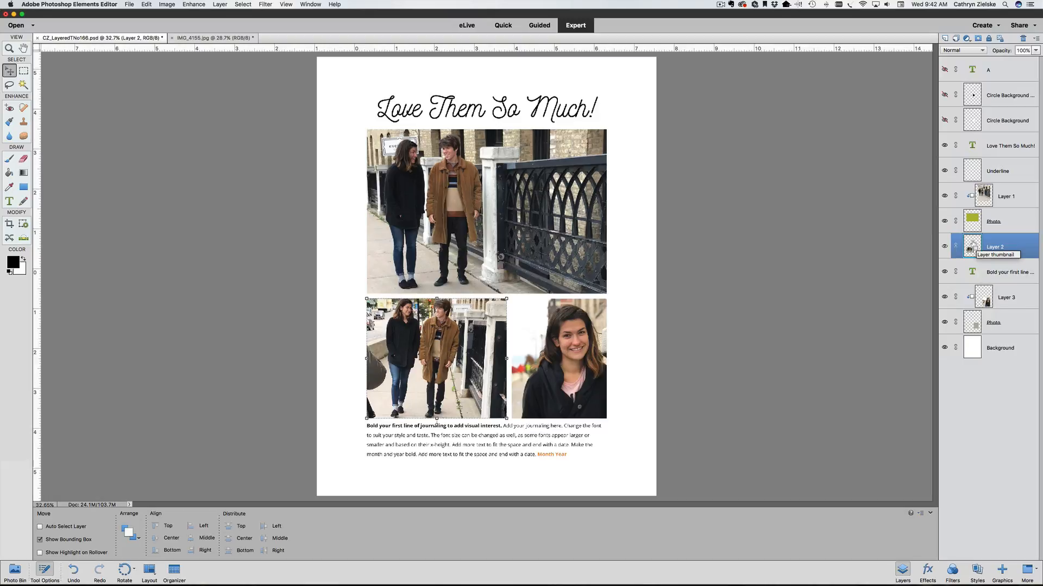
super+click(973, 247)
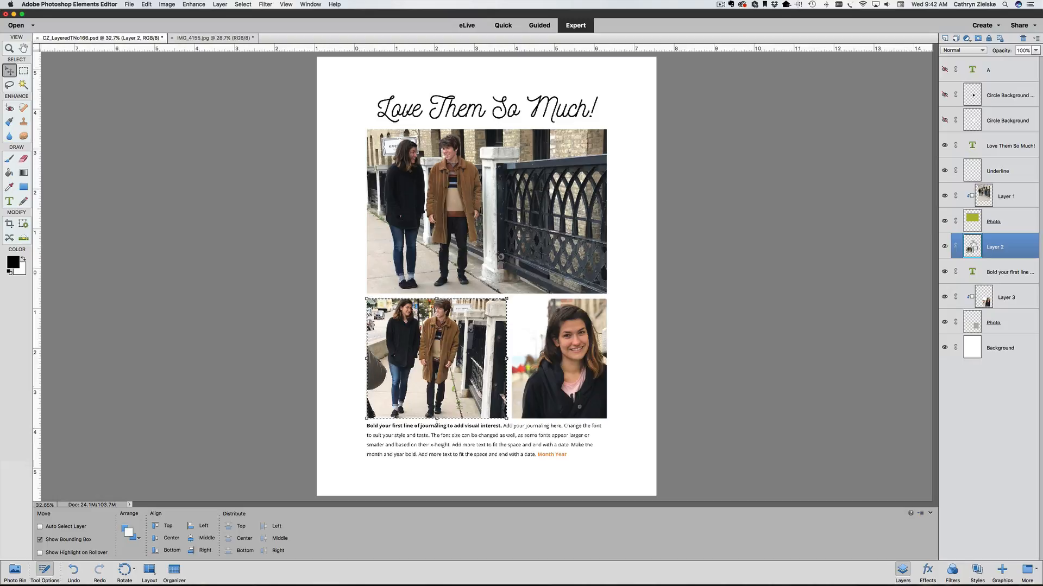
key(super+c)
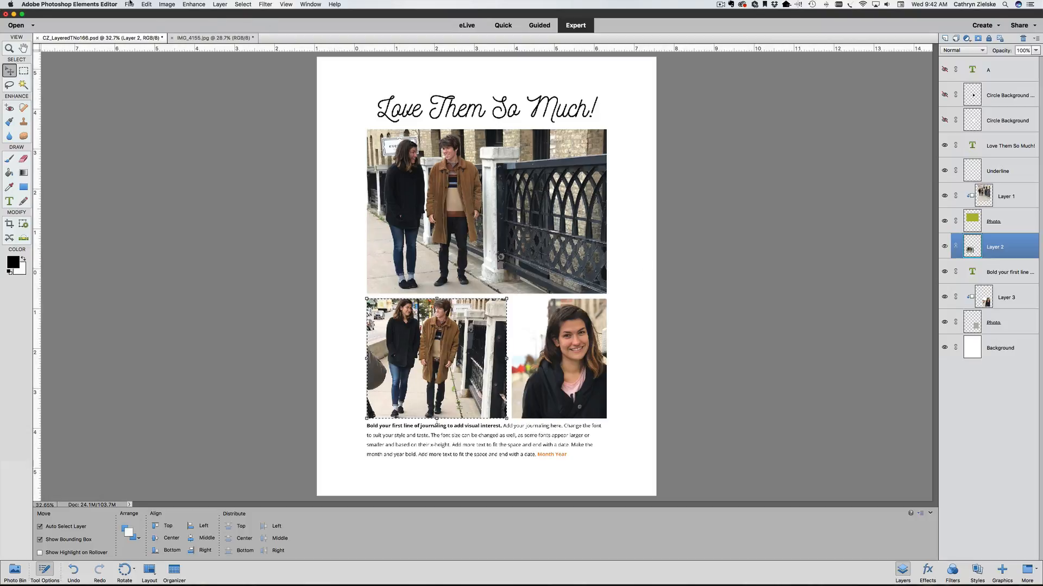
Step: Create a blank clipboard-sized file in inches, 3.5 x 3 at 300 pixels/inch, and paste the lower-left photo into it
click(129, 4)
mouse_move(142, 14)
click(259, 18)
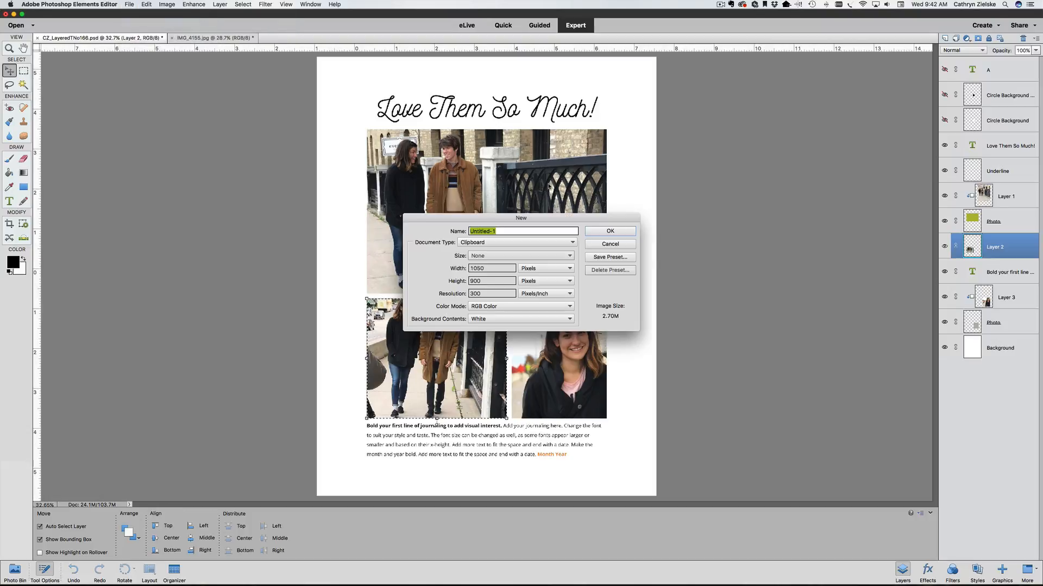
click(547, 270)
click(538, 279)
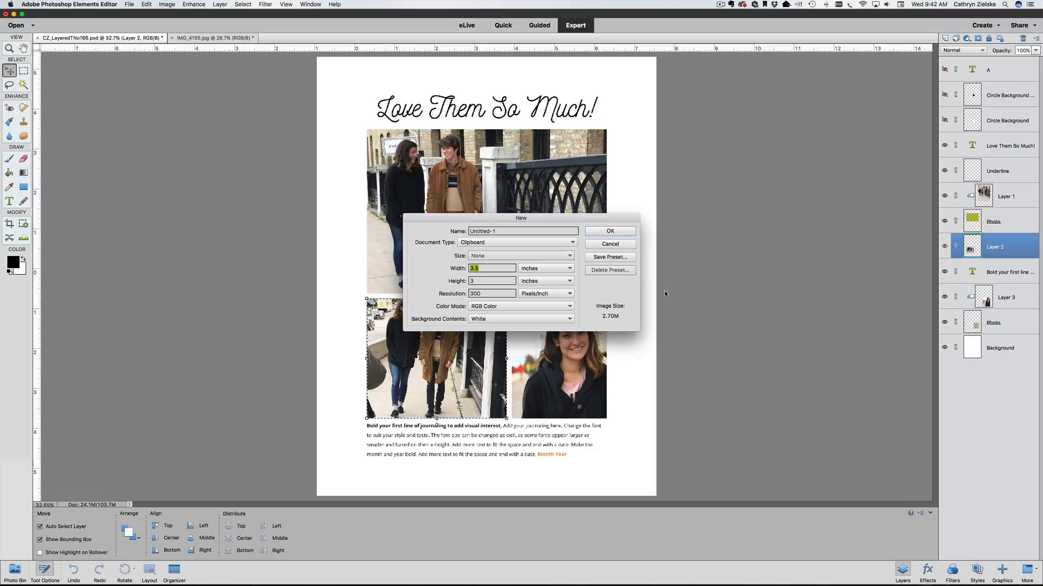
click(610, 231)
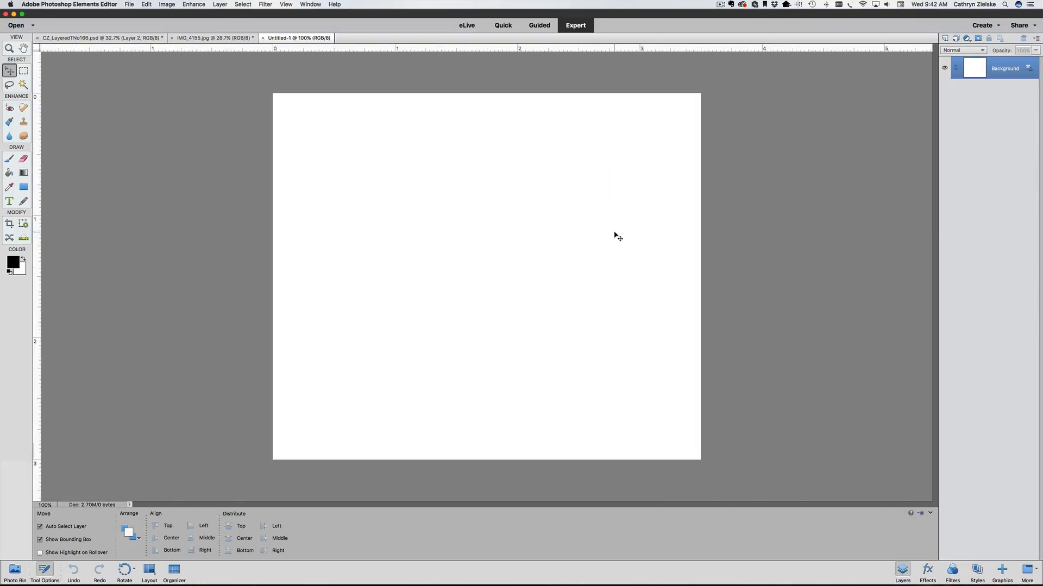
key(super+v)
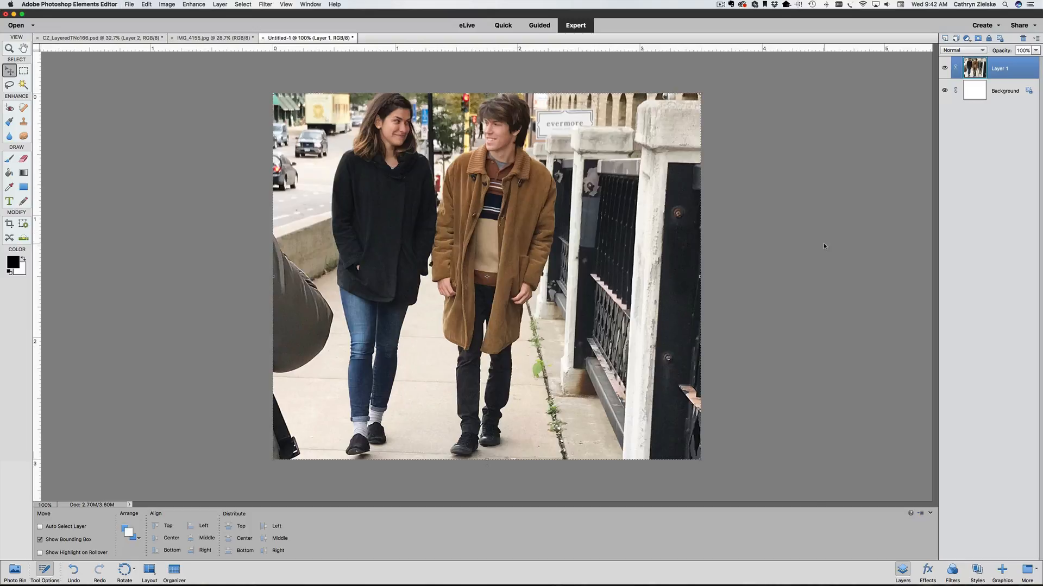
Step: Open the print setup and remove the scrapbook page and the other open photo, leaving only the 3.5 x 3 inch photo
key(super+p)
click(523, 172)
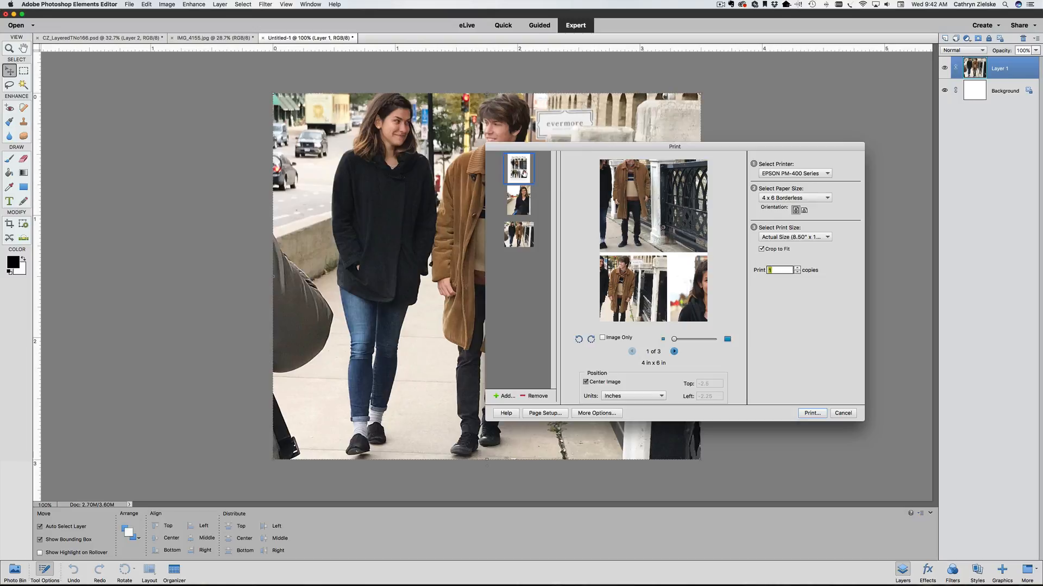
click(537, 397)
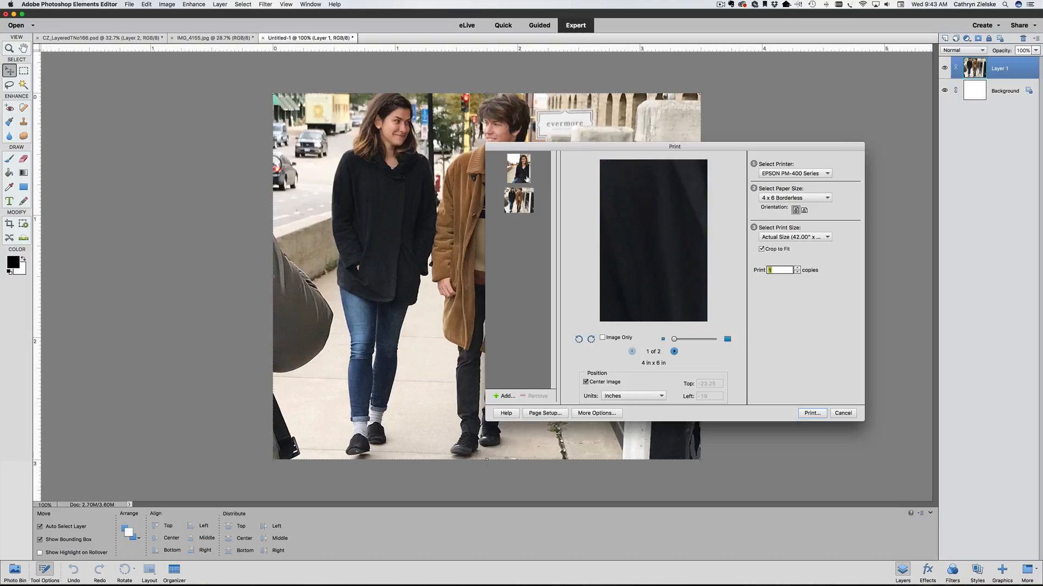
click(533, 397)
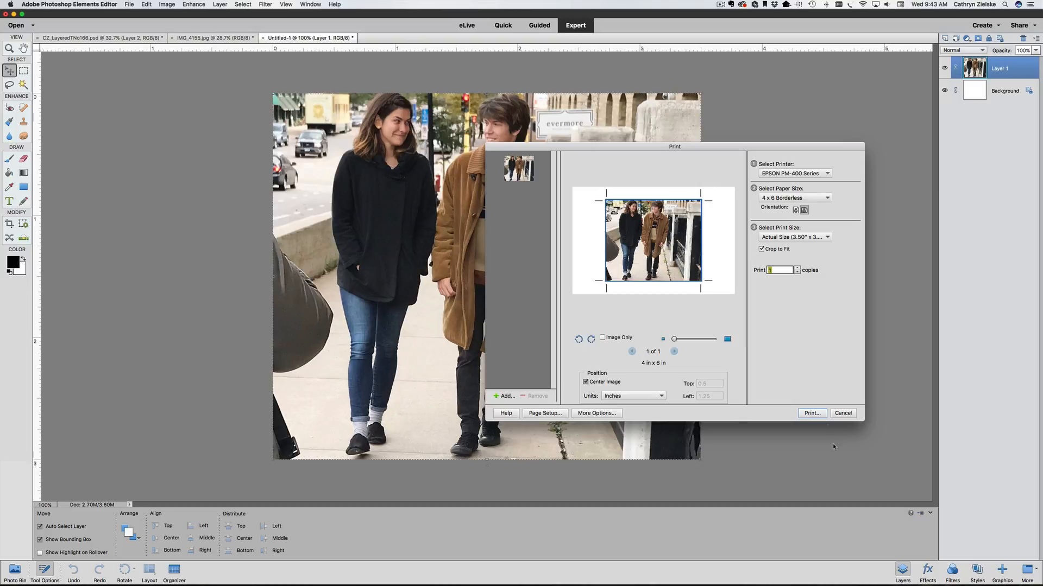
Step: Set the paper size to 4 x 6 and keep the print size at Actual Size (3.50" x 3.00")
click(792, 199)
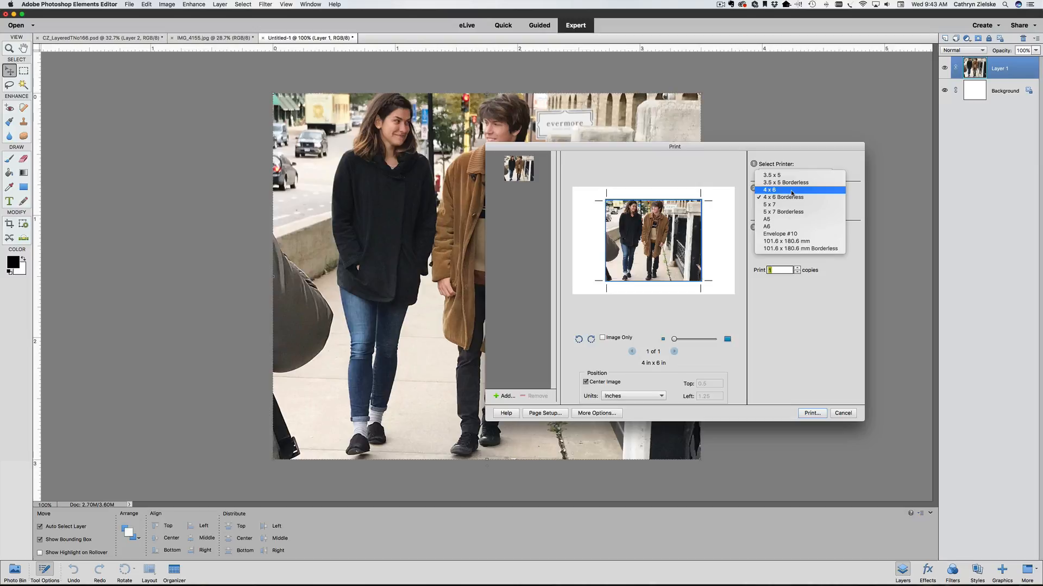
click(791, 190)
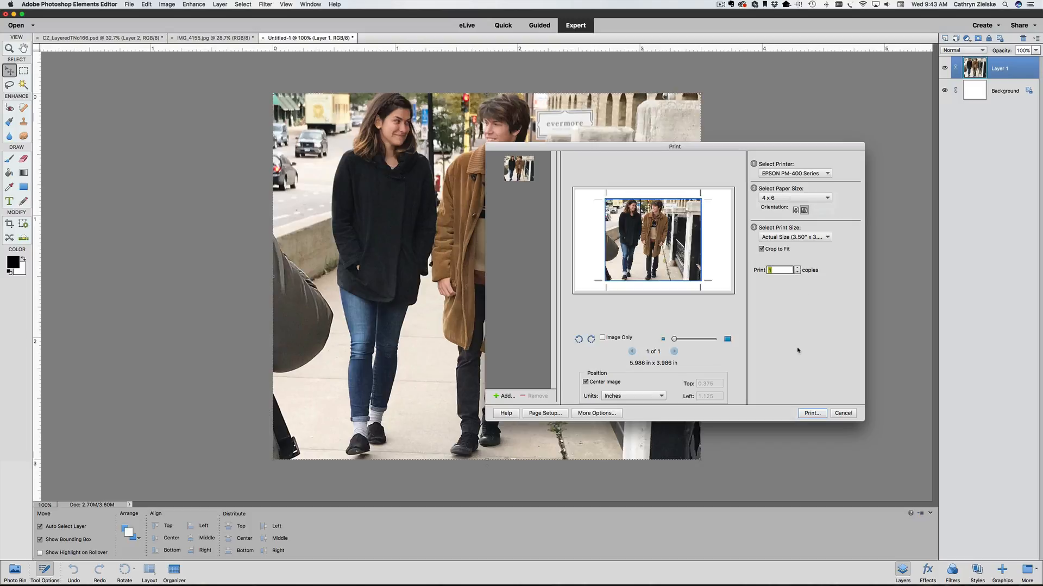
click(785, 237)
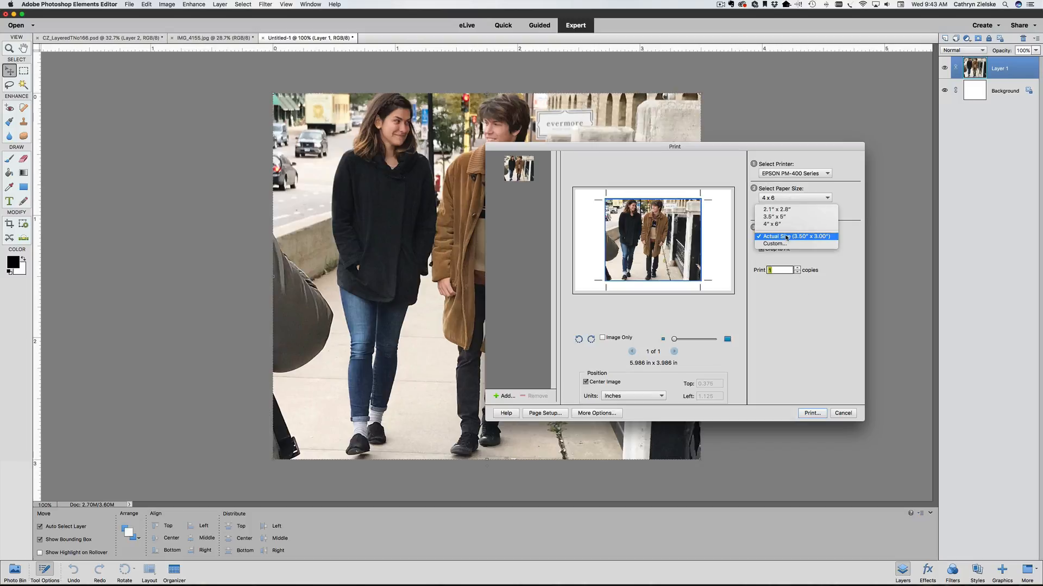
click(786, 238)
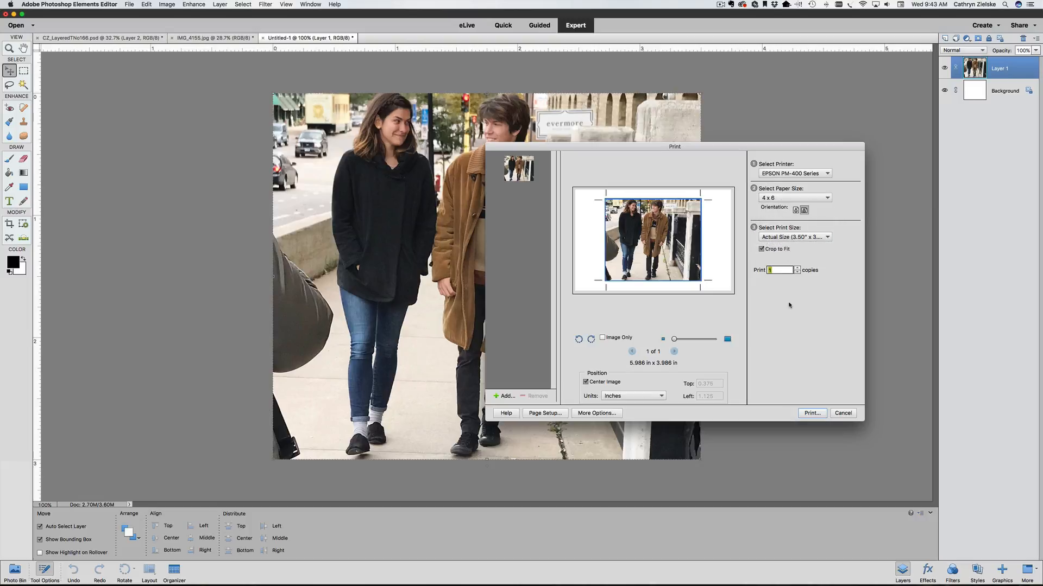
Step: Review the additional printing choices, keeping Print Crop Marks enabled, and leave the print setup without printing
click(596, 414)
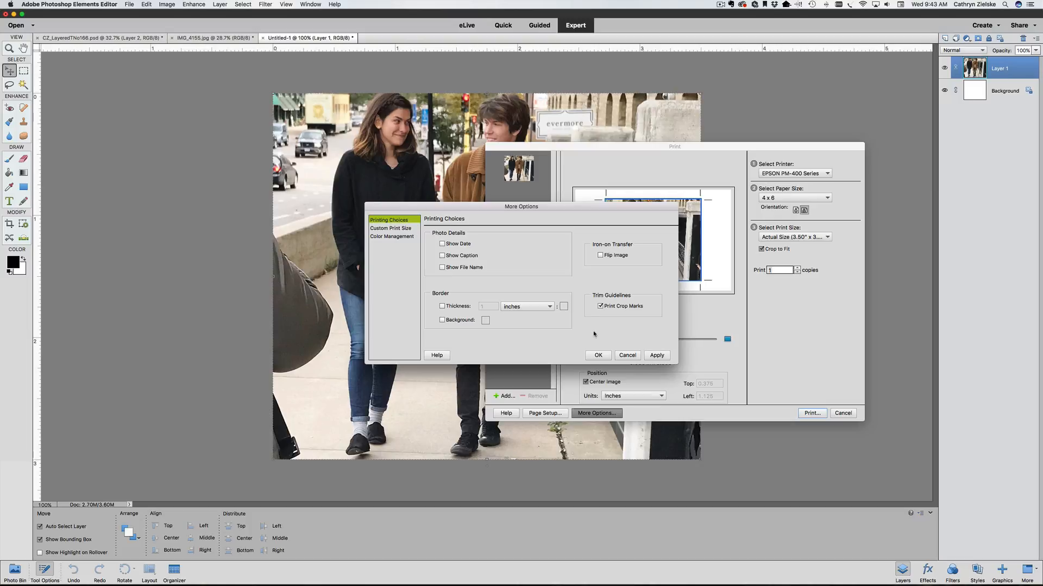
click(599, 355)
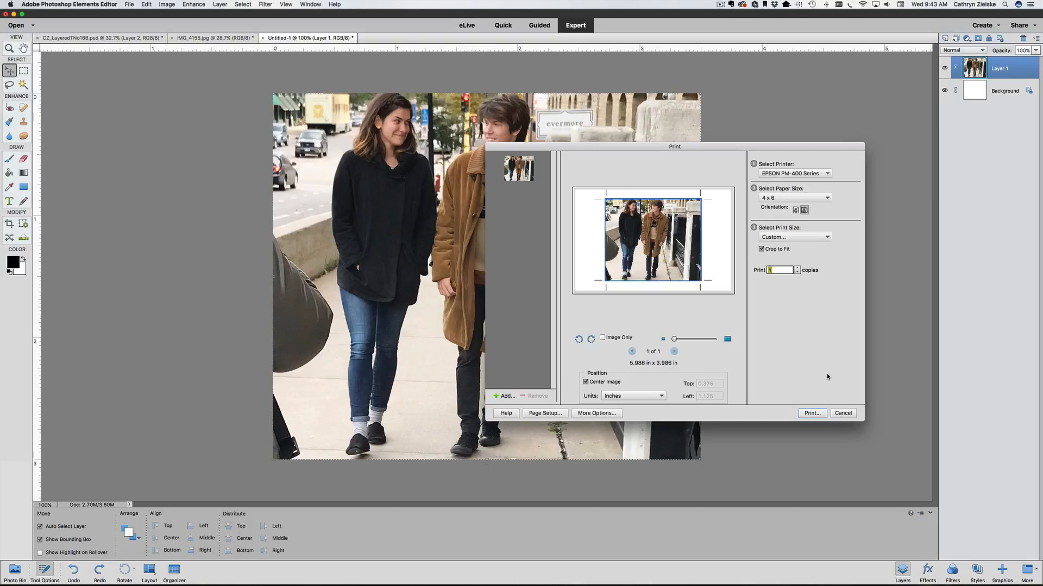
click(843, 414)
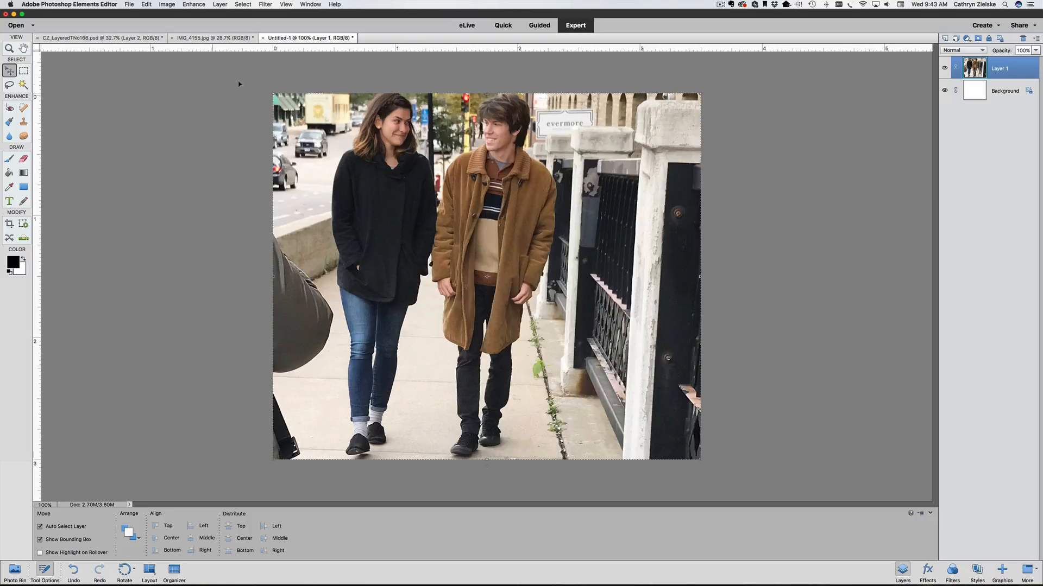
Step: Close the new photo file, saving it in Photoshop format as Photo2 in the Page Sample folder
click(262, 38)
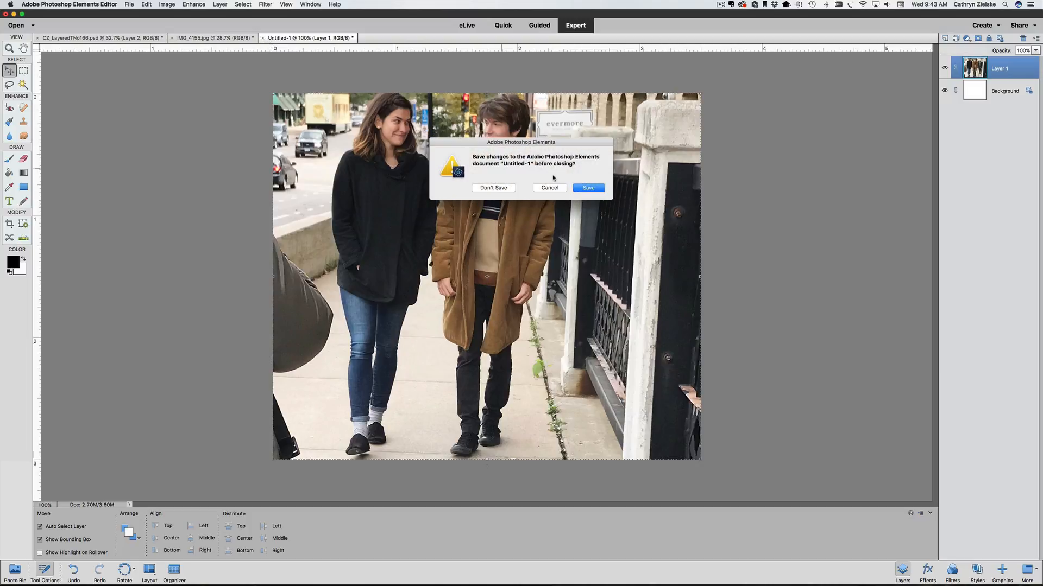
click(588, 187)
text(Photo)
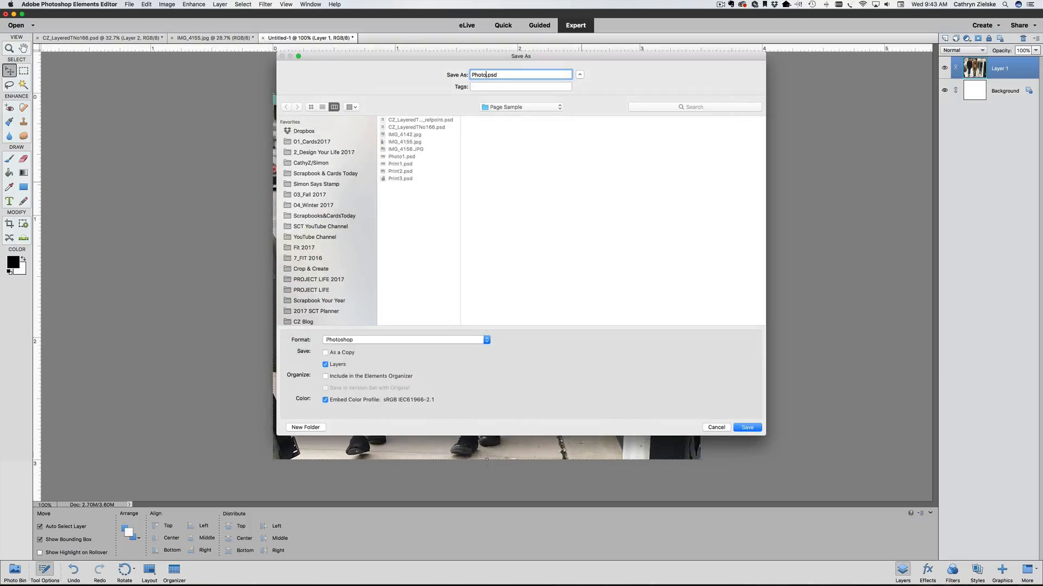
text(2)
key(Return)
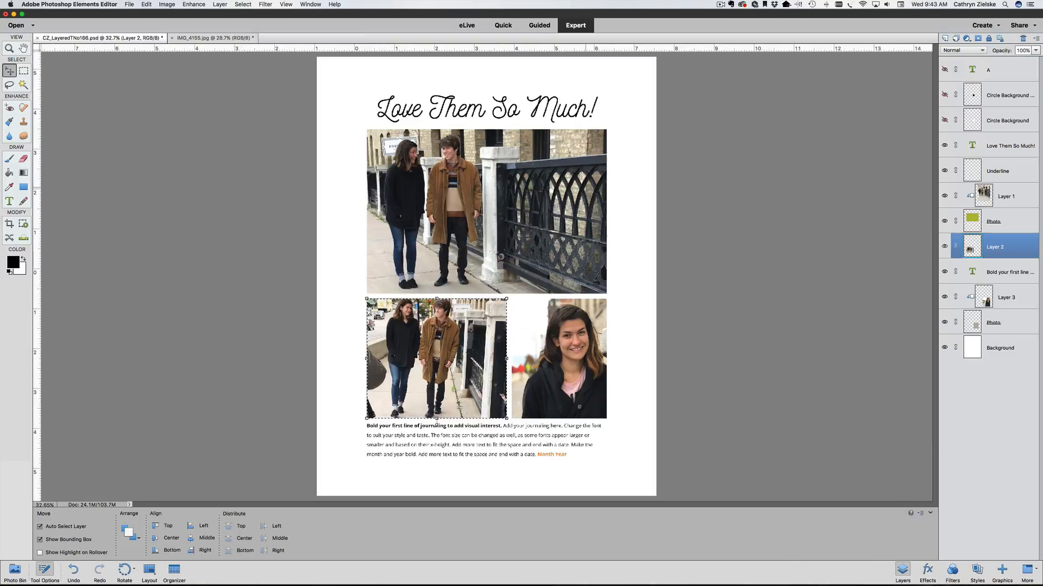
Step: Save the layered scrapbook page and clear the selection around the lower-left photo
click(588, 362)
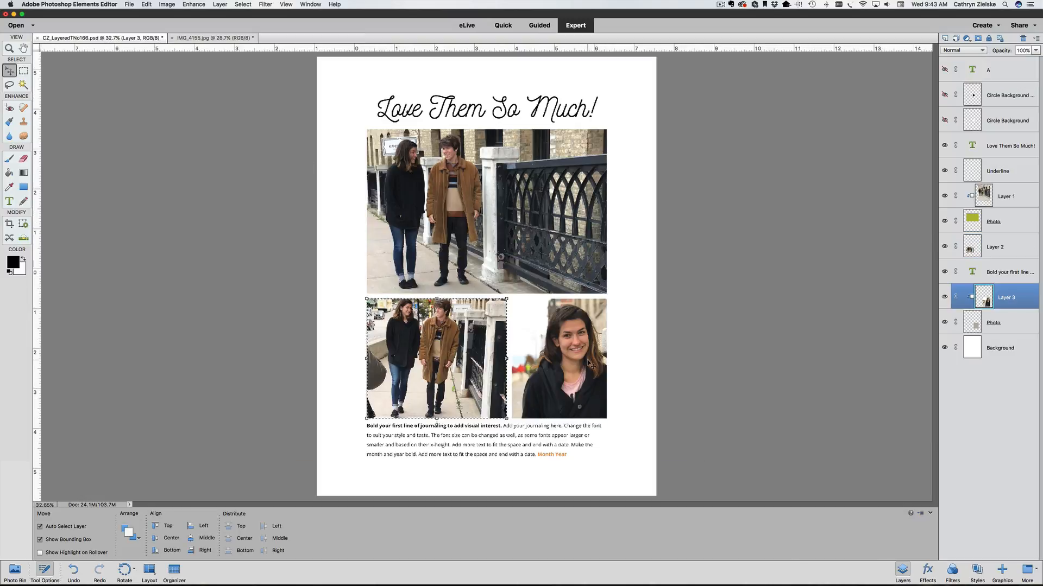
key(super+s)
click(685, 365)
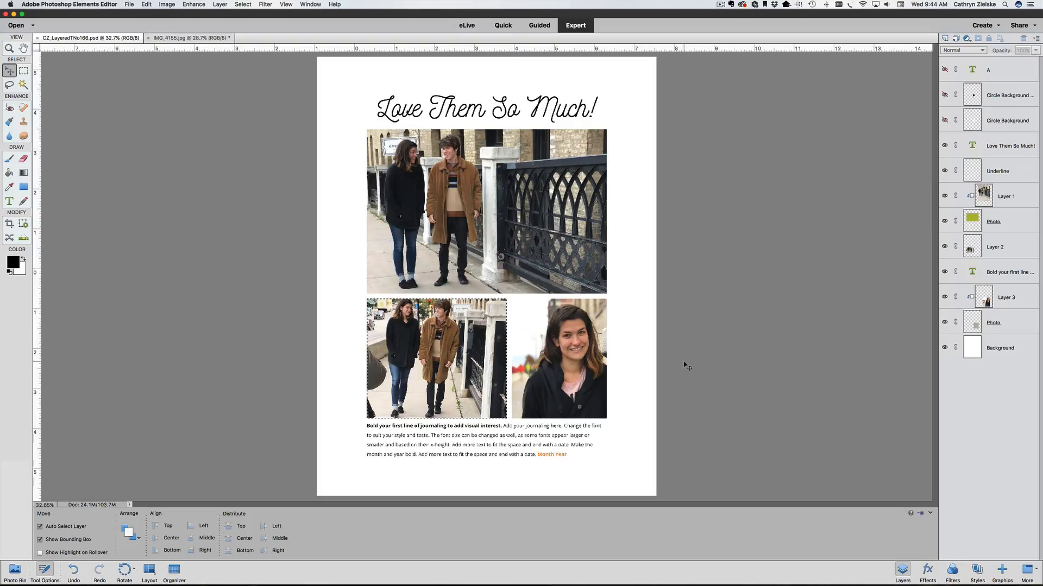
key(super+d)
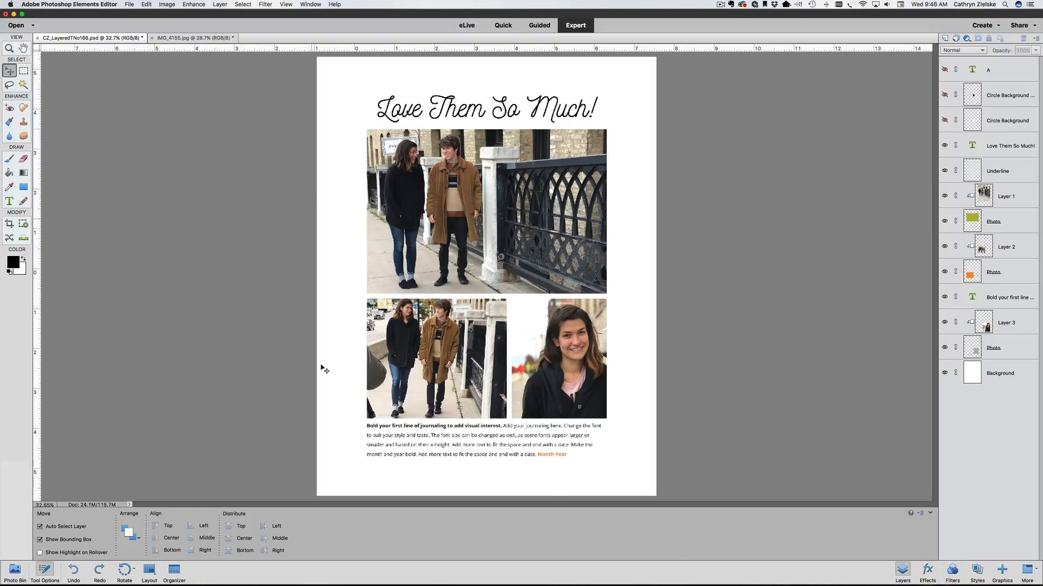
Step: Hide the green, orange and grey photo placeholder layers so the page shows only the title and journaling
click(478, 446)
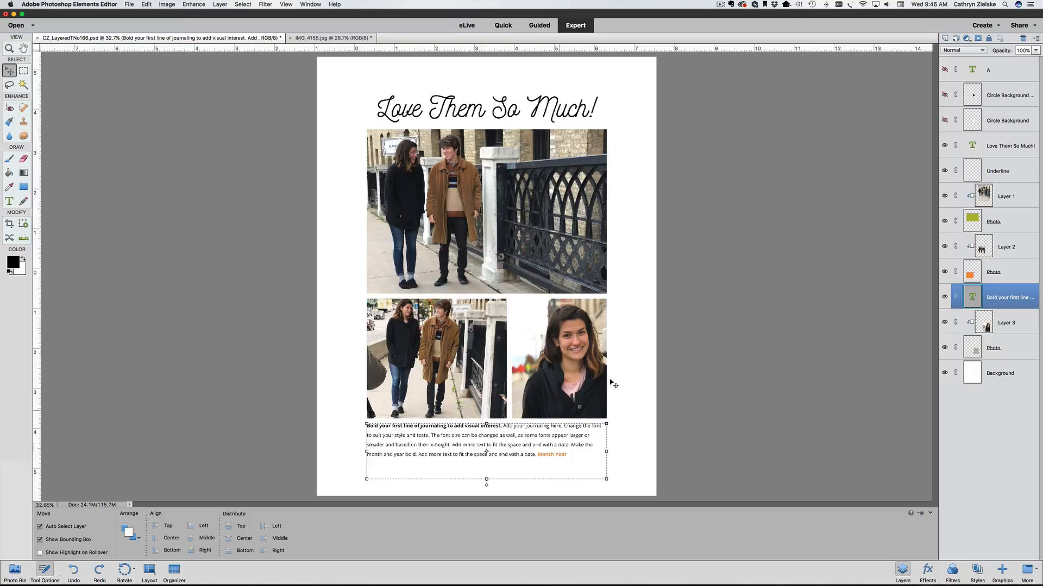
click(776, 225)
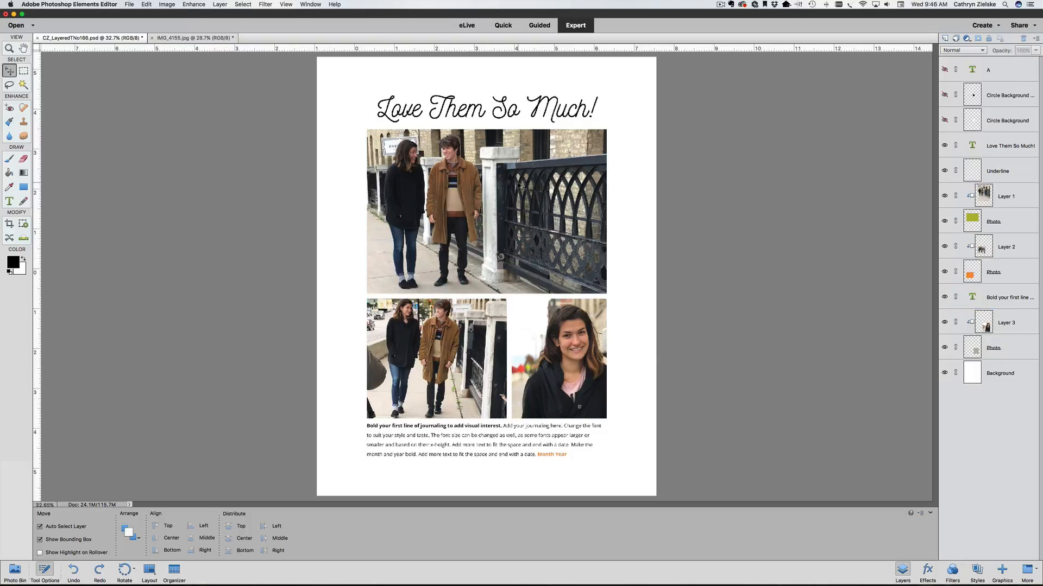
click(519, 186)
click(944, 221)
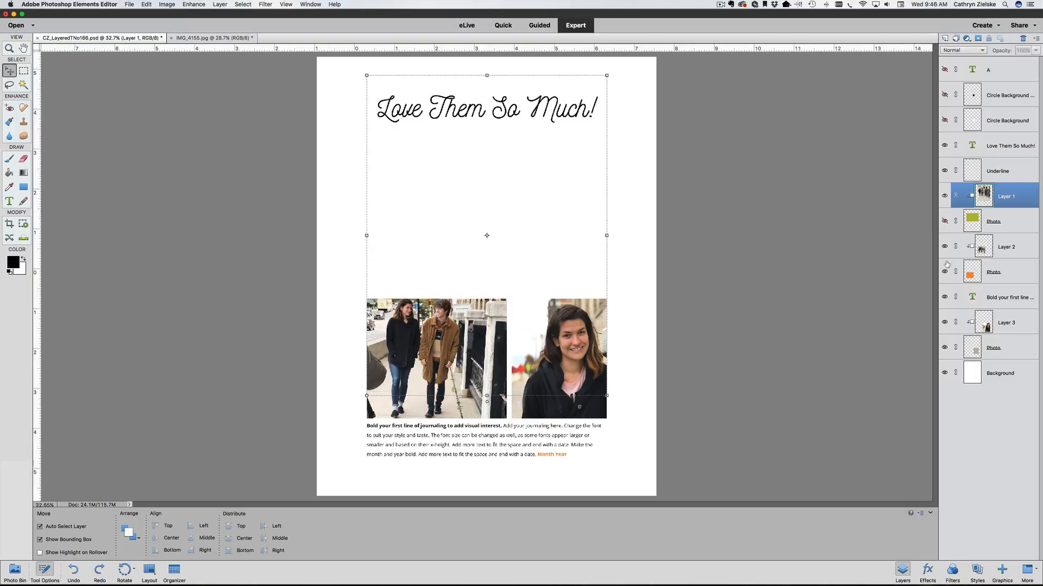
click(944, 271)
click(945, 322)
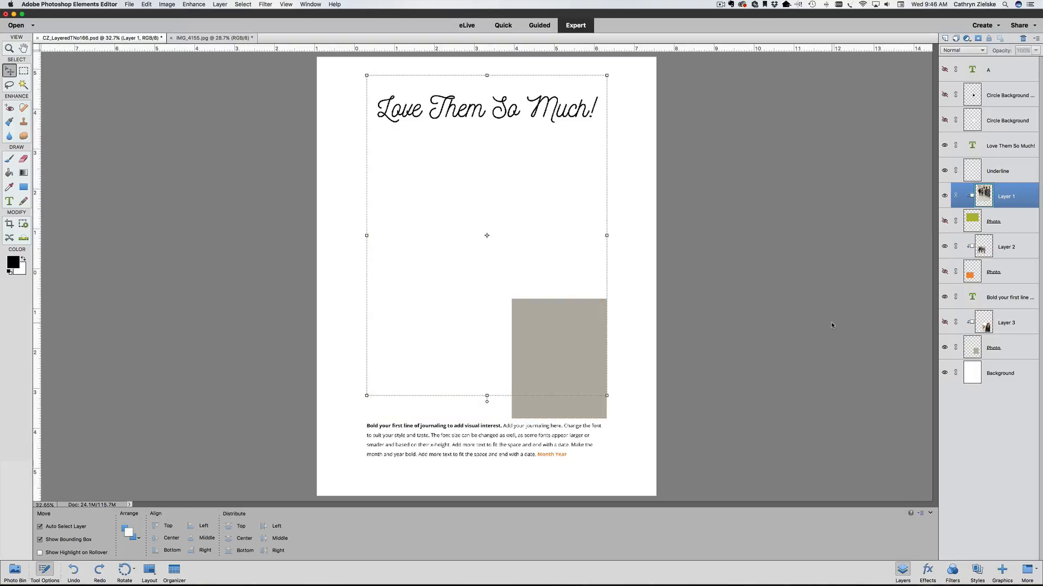
click(945, 322)
click(944, 348)
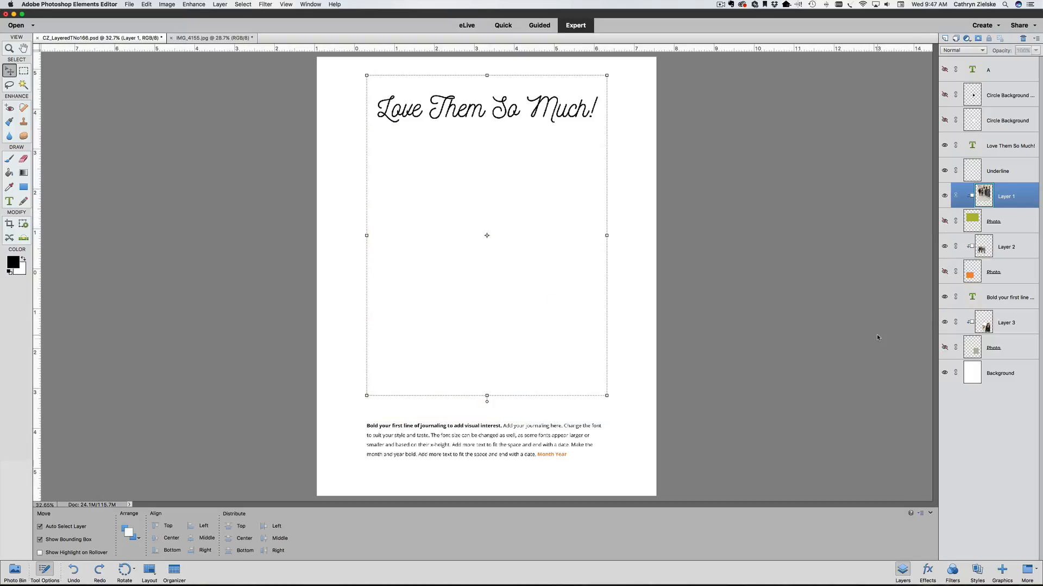
click(858, 315)
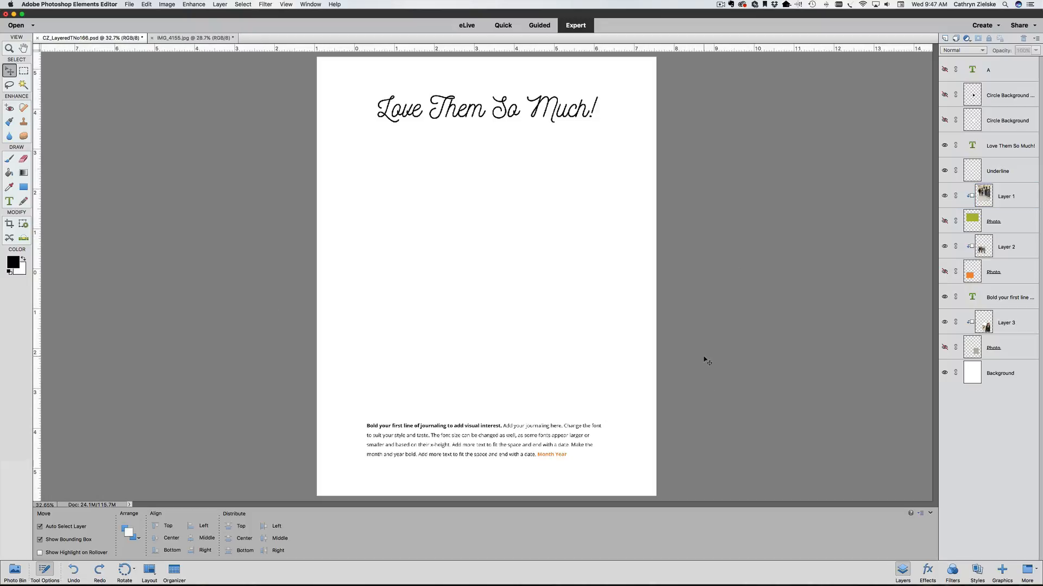
key(super+equal)
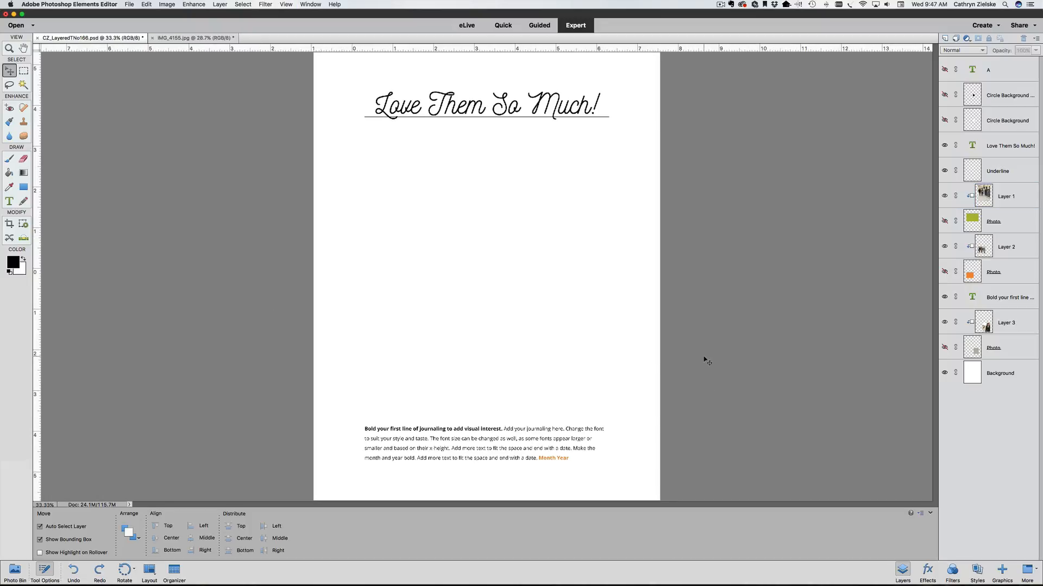